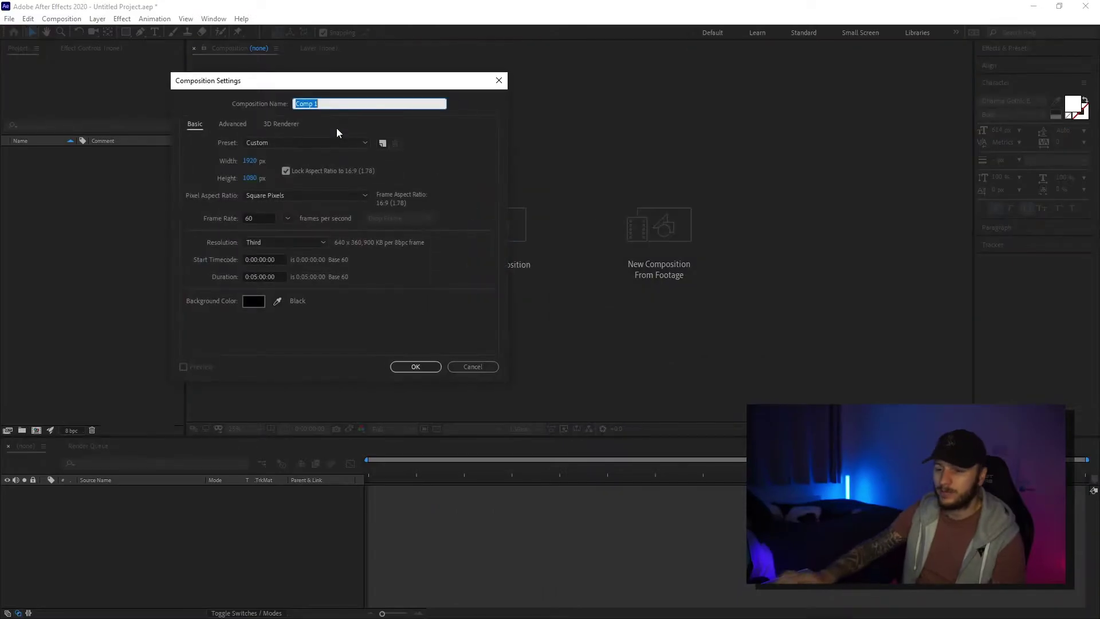
Name the new 1920×1080, 60 fps, 5-minute composition FINAL RENDER
{"action": "type", "text": "FINAL RENDER"}
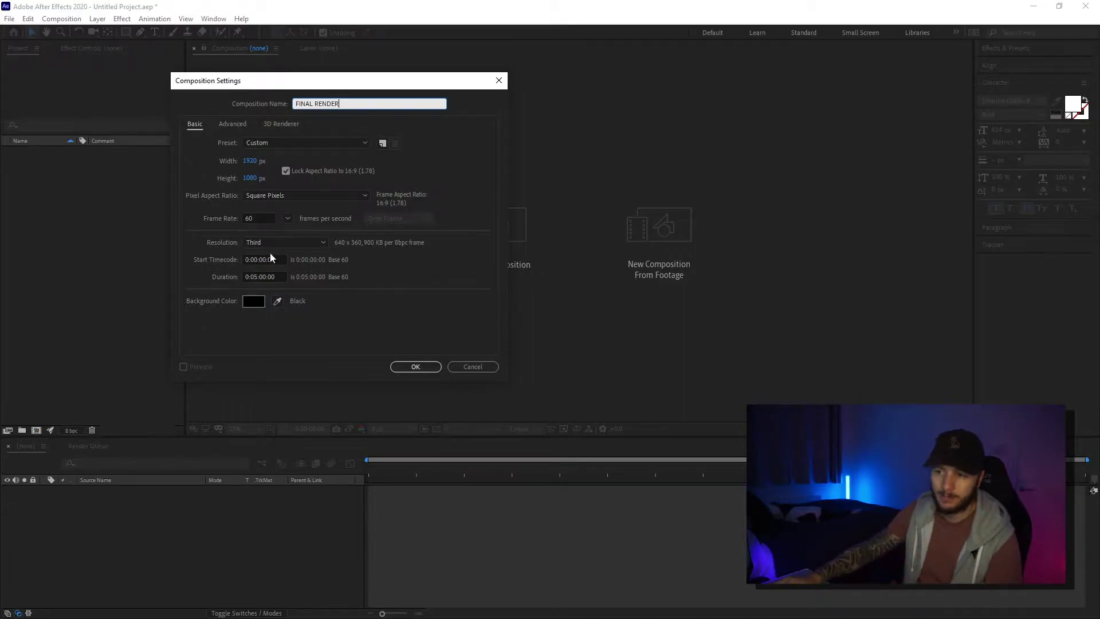
Create a new text layer in the comp reading TIME
{"action": "left_click", "coordinate": [413, 365]}
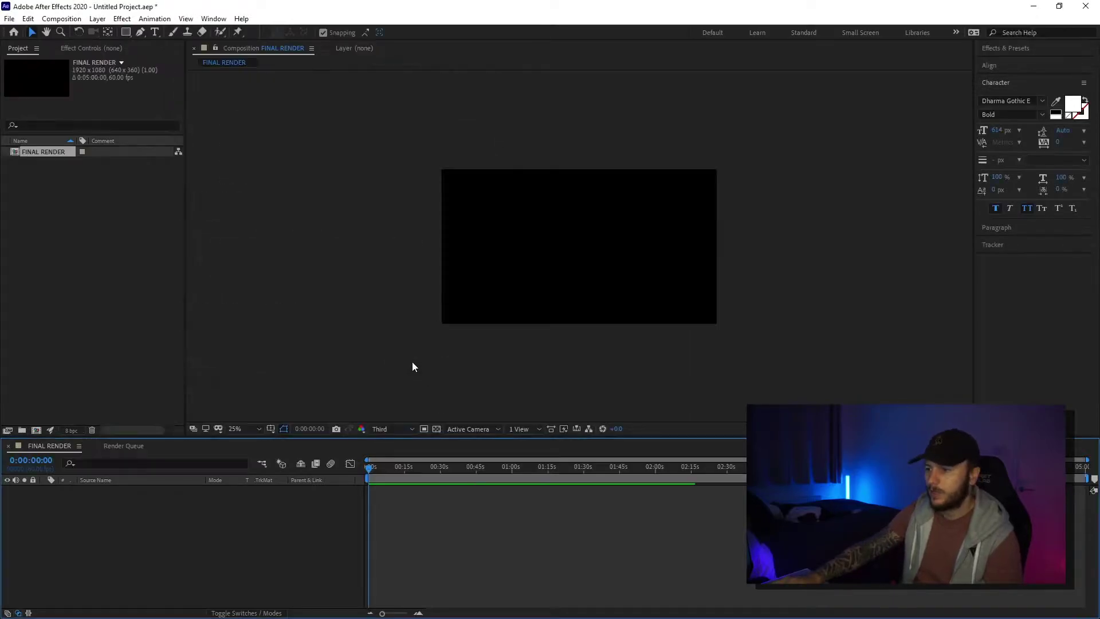
{"action": "left_click", "coordinate": [76, 294]}
{"action": "left_click", "coordinate": [156, 31]}
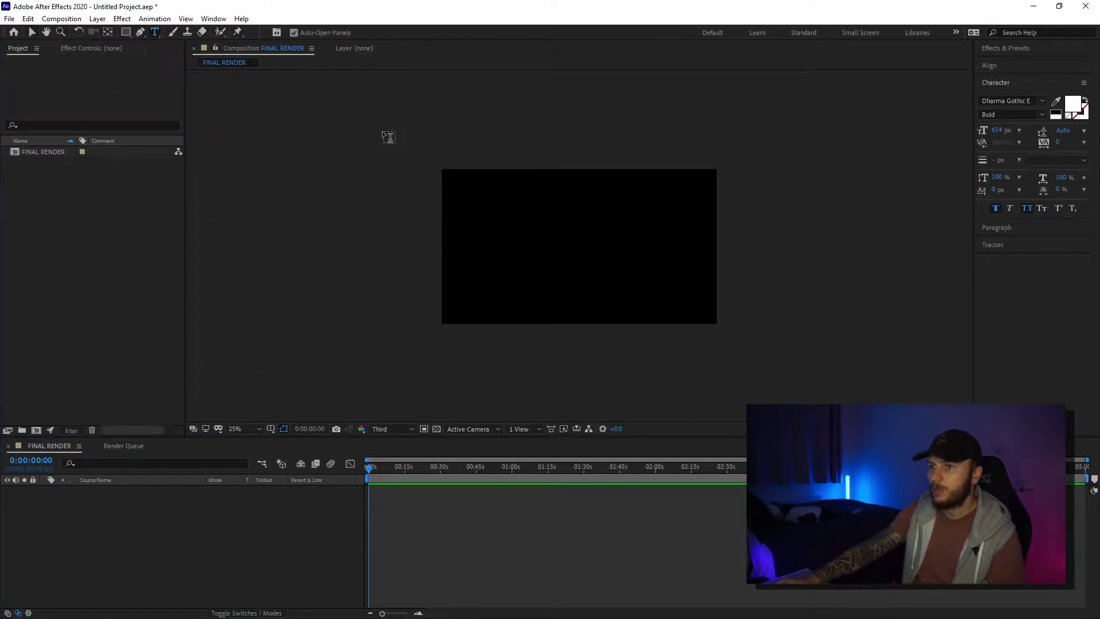
{"action": "left_click", "coordinate": [522, 248]}
{"action": "type", "text": "TIME"}
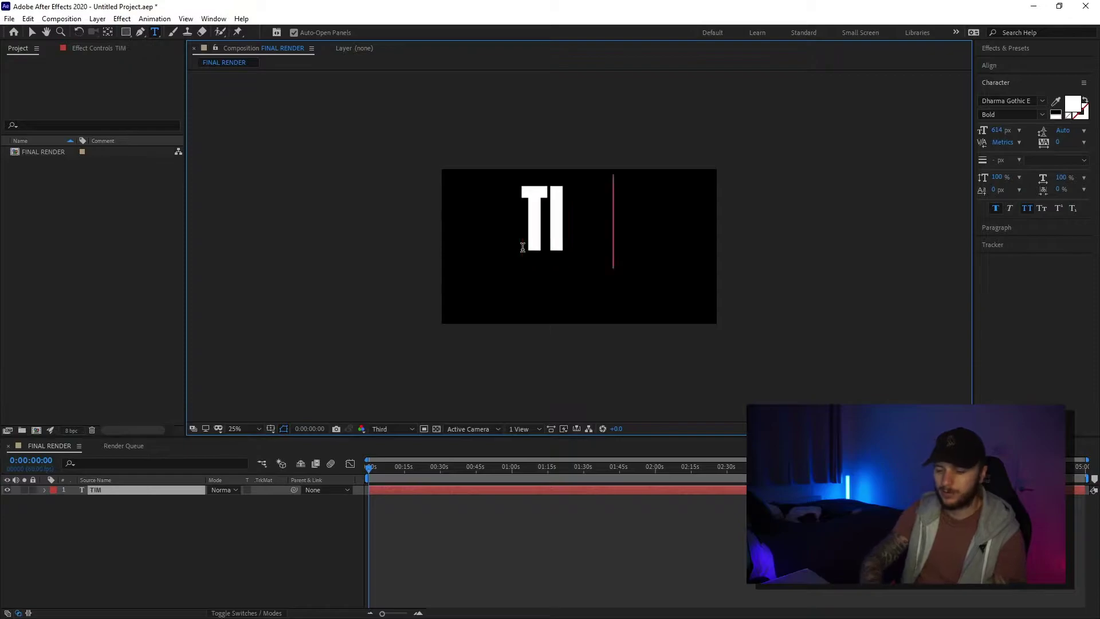
Commit the TIME text, centre its anchor point, and centre the layer in the composition
{"action": "left_click", "coordinate": [31, 32]}
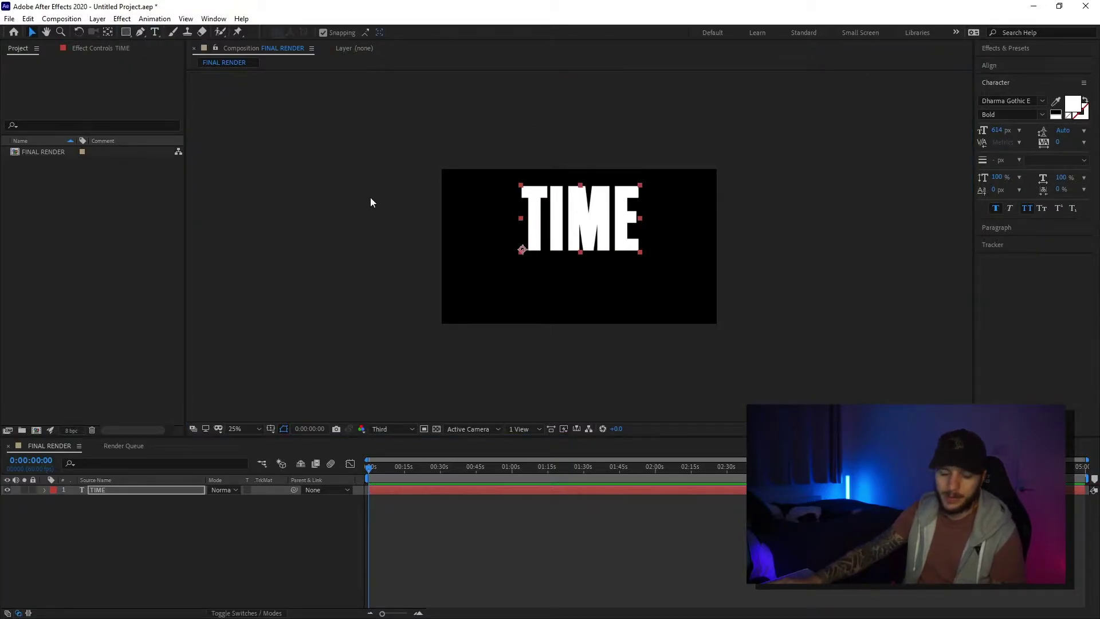
{"action": "key", "text": "ctrl+alt+Home"}
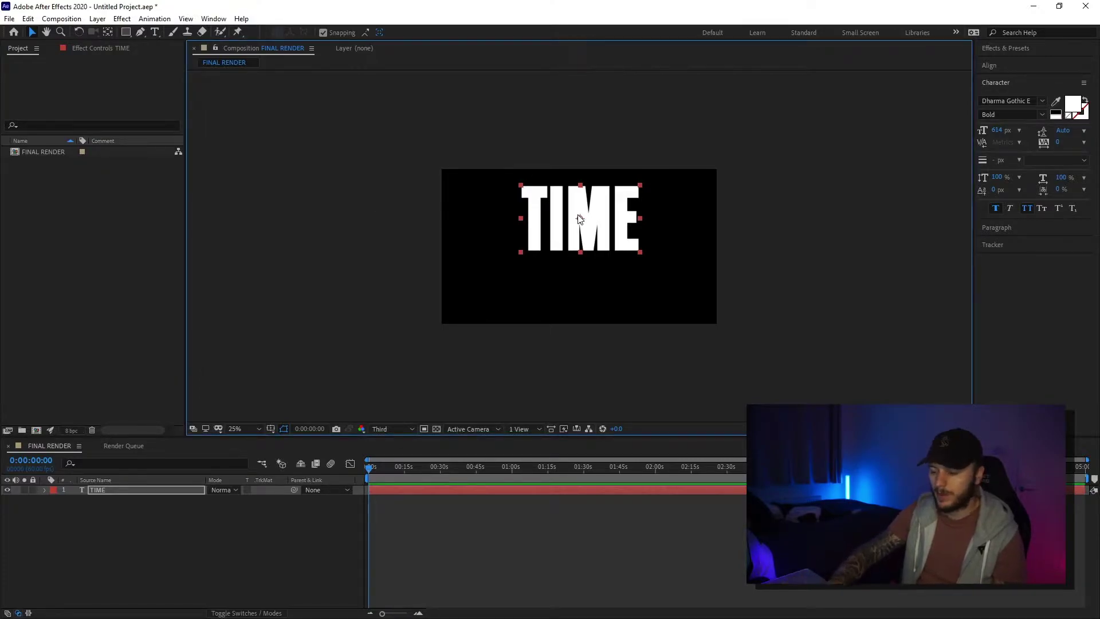
{"action": "key", "text": "ctrl+Home"}
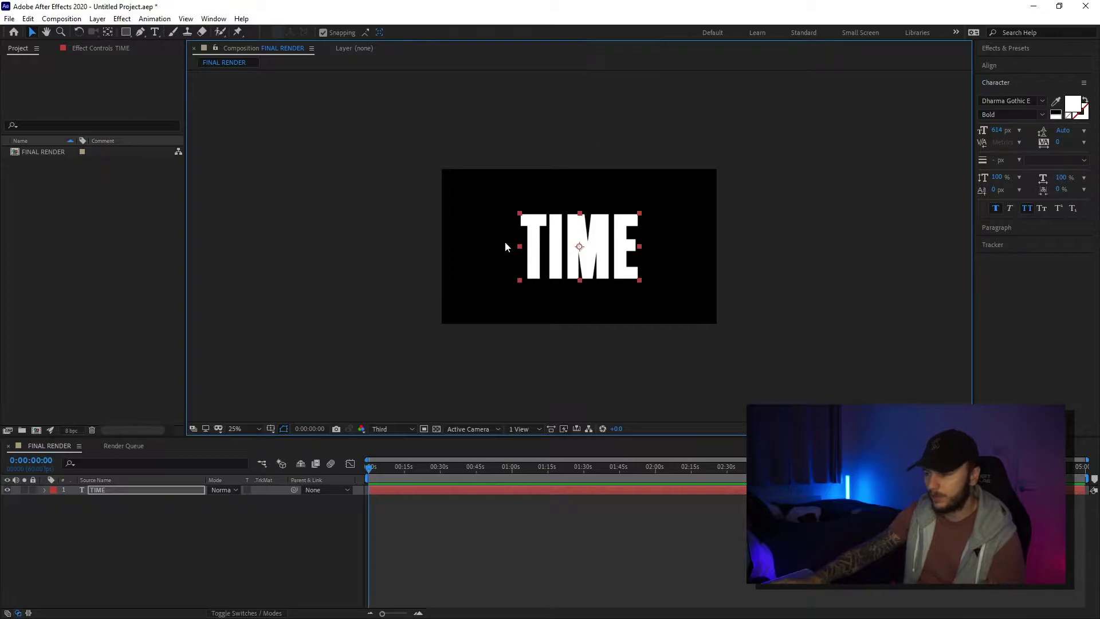
Bring up the Effect Controls panel for the selected TIME layer
{"action": "left_click", "coordinate": [67, 281]}
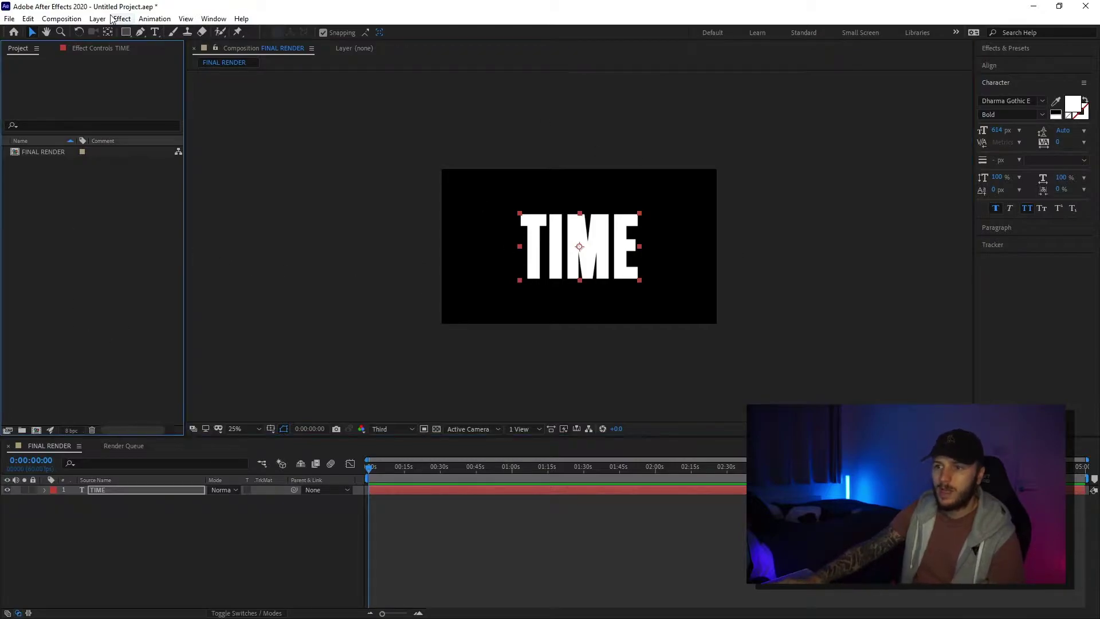
{"action": "left_click", "coordinate": [74, 46]}
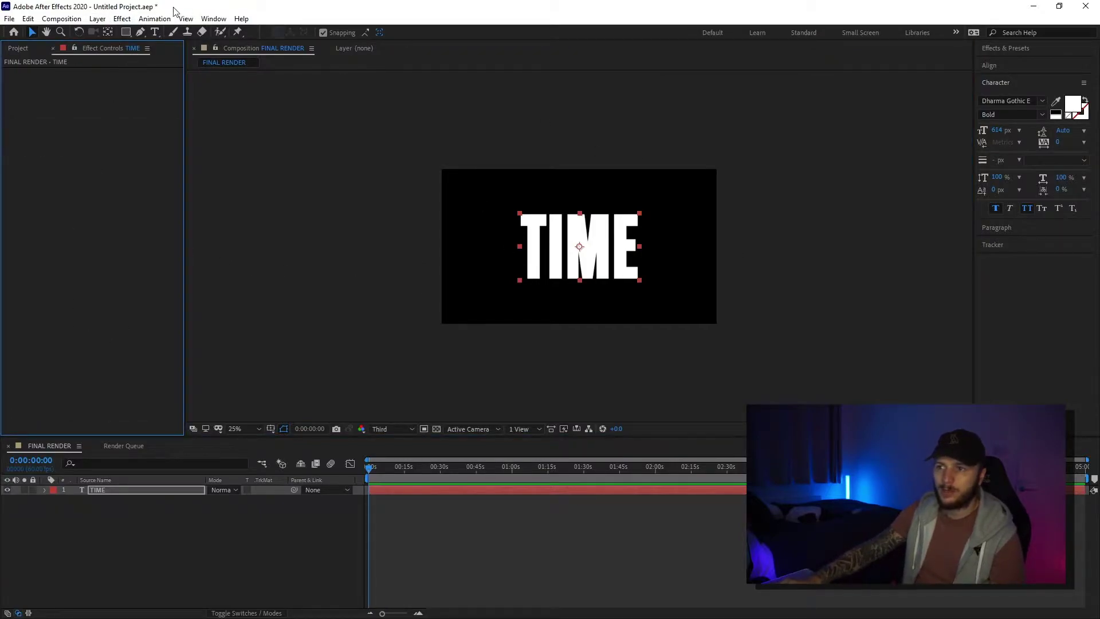
{"action": "left_click", "coordinate": [211, 20]}
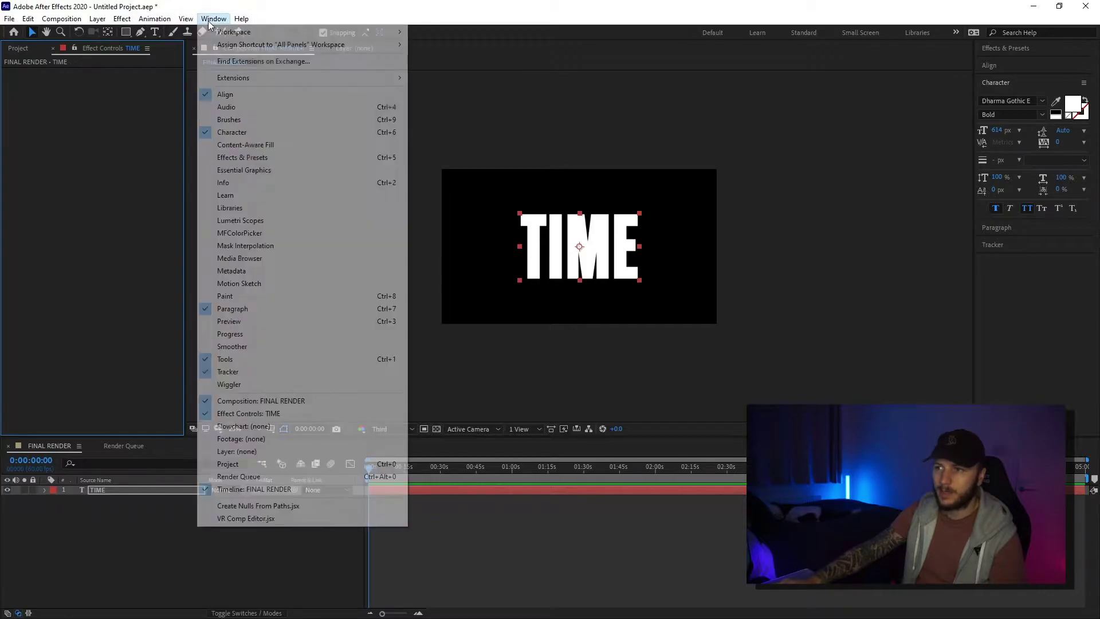
{"action": "left_click", "coordinate": [268, 413]}
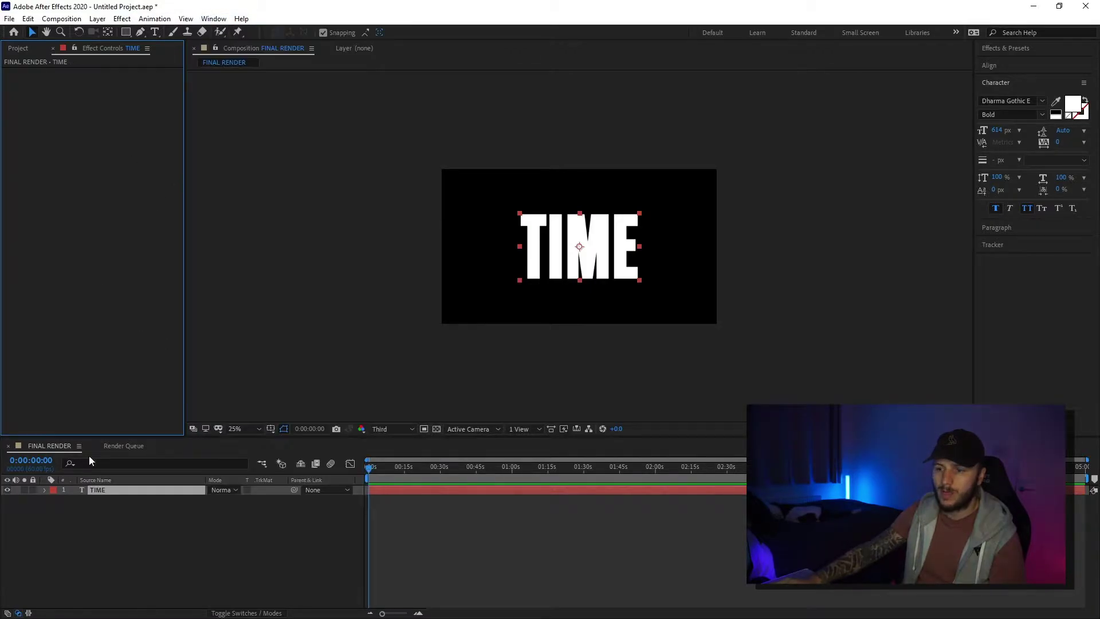
{"action": "left_click", "coordinate": [100, 510]}
{"action": "left_click", "coordinate": [102, 493]}
Add a Slider Control effect to TIME and scrub its Slider to 33
{"action": "right_click", "coordinate": [72, 138]}
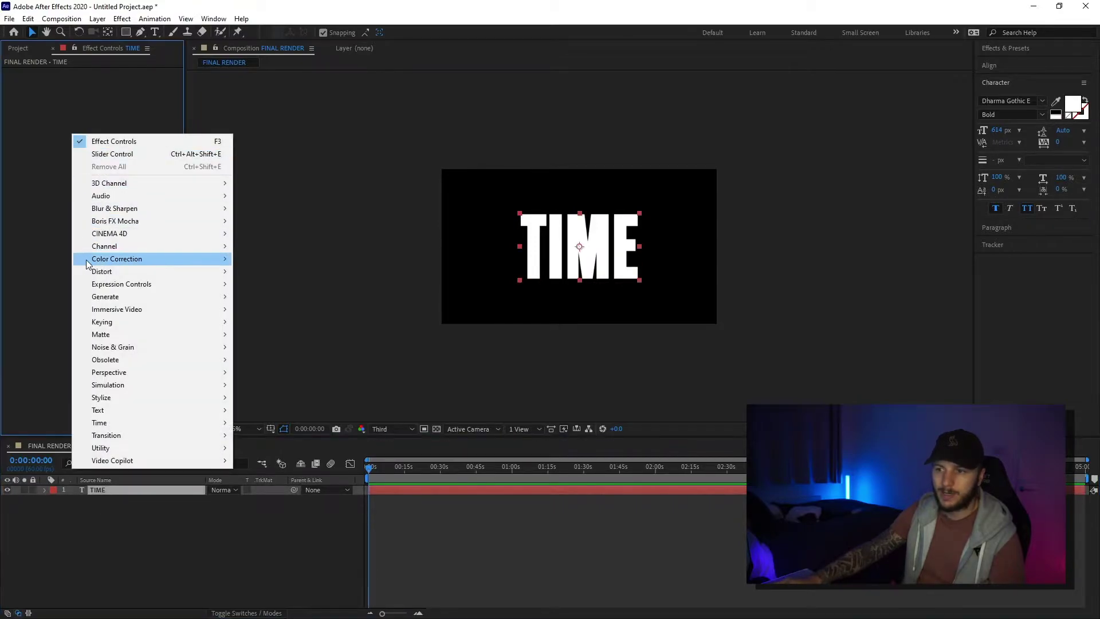
{"action": "mouse_move", "coordinate": [147, 285]}
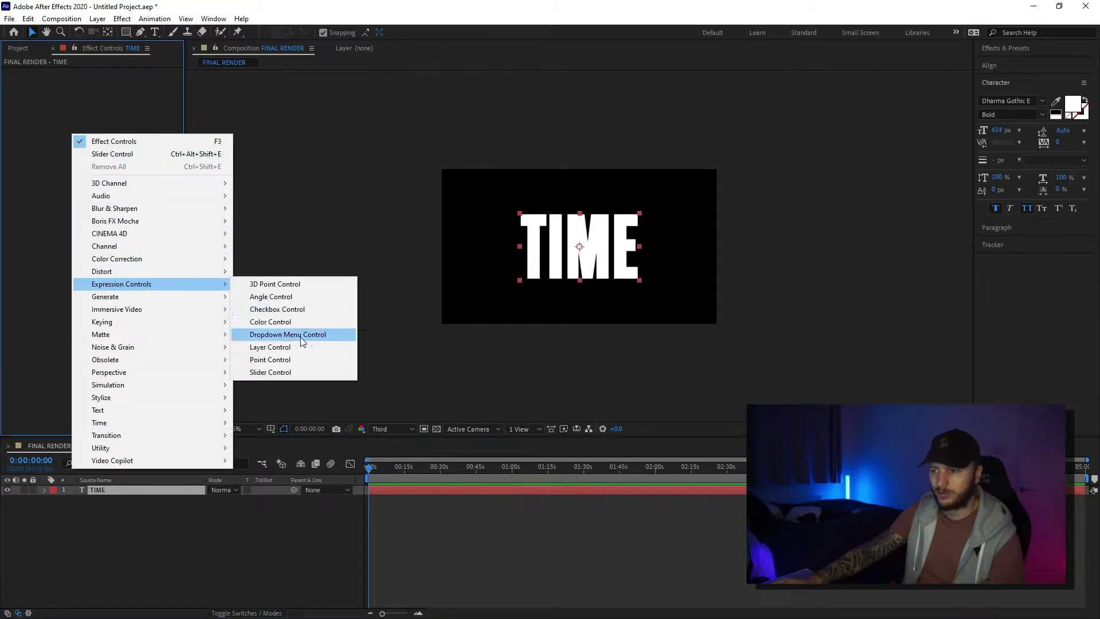
{"action": "left_click", "coordinate": [275, 372]}
{"action": "left_click_drag", "start_coordinate": [106, 86], "coordinate": [121, 84]}
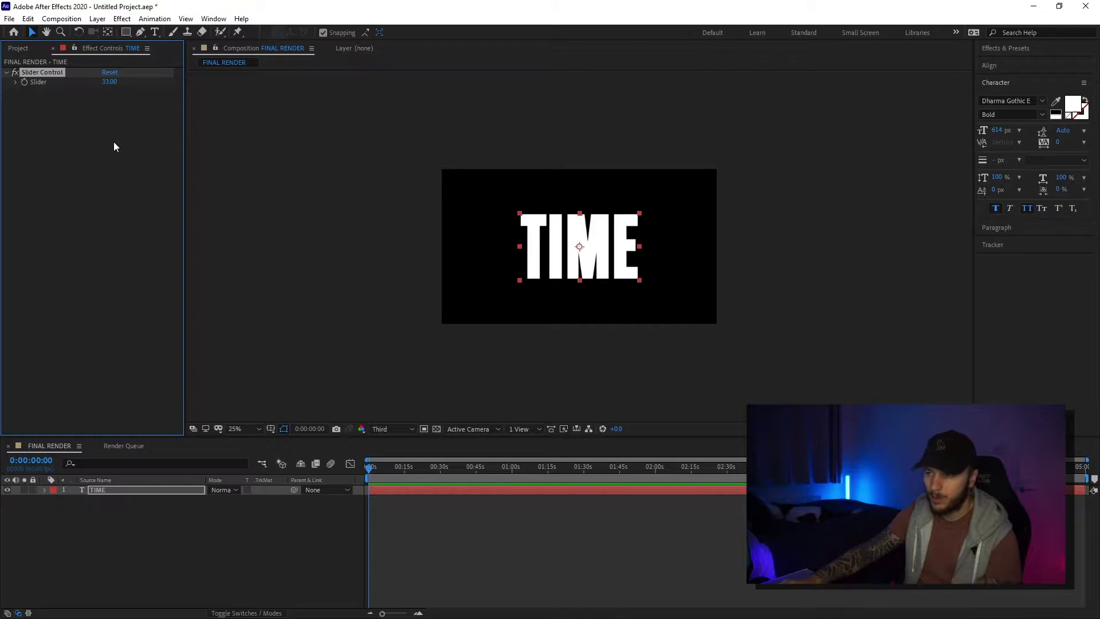
Give TIME's Source Text a 'time' expression and preview the running seconds
{"action": "left_click", "coordinate": [75, 507]}
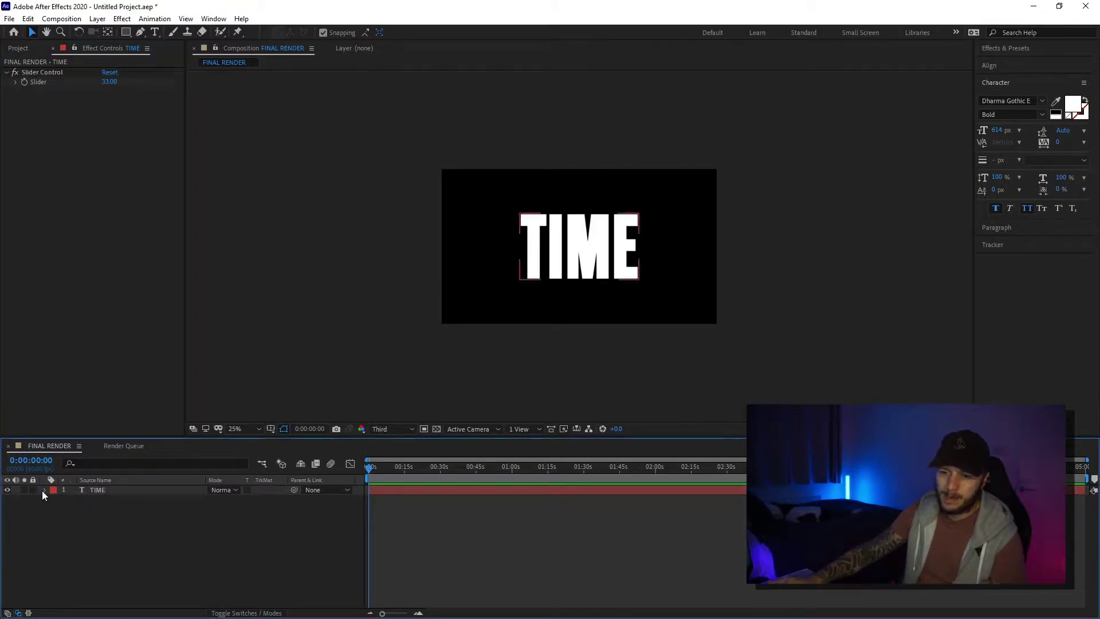
{"action": "left_click", "coordinate": [43, 490]}
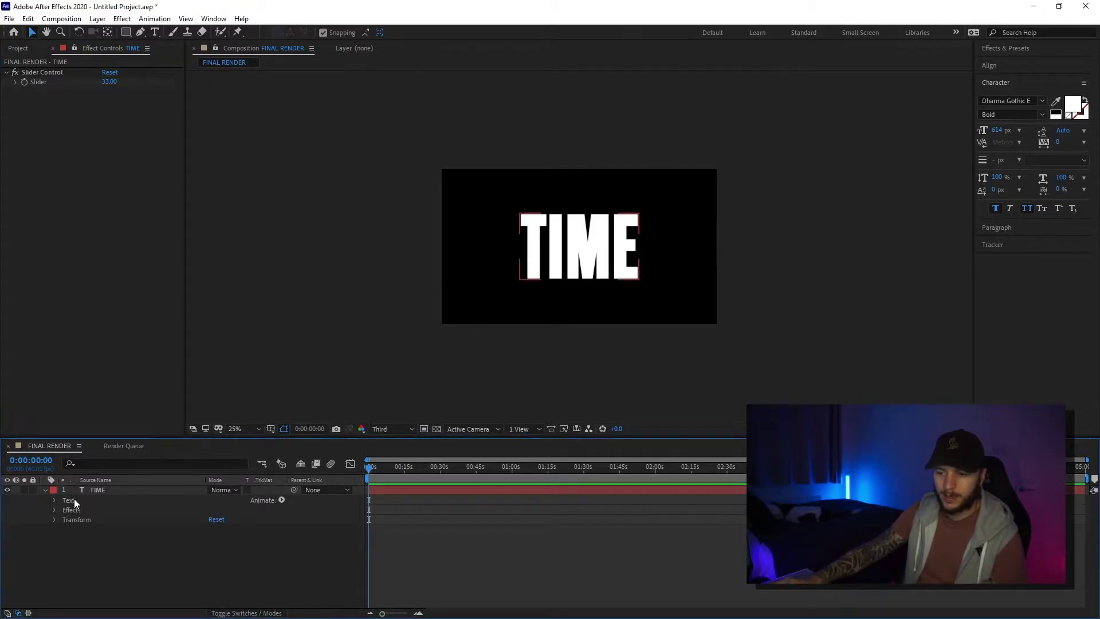
{"action": "left_click", "coordinate": [54, 501]}
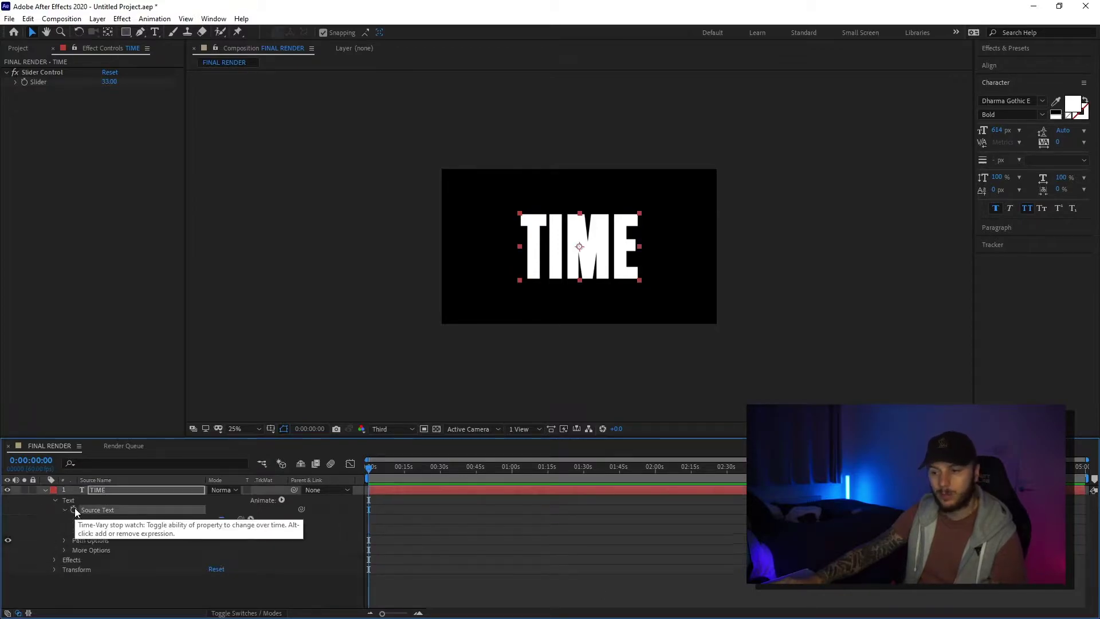
{"action": "left_click", "coordinate": [73, 507], "text": "alt"}
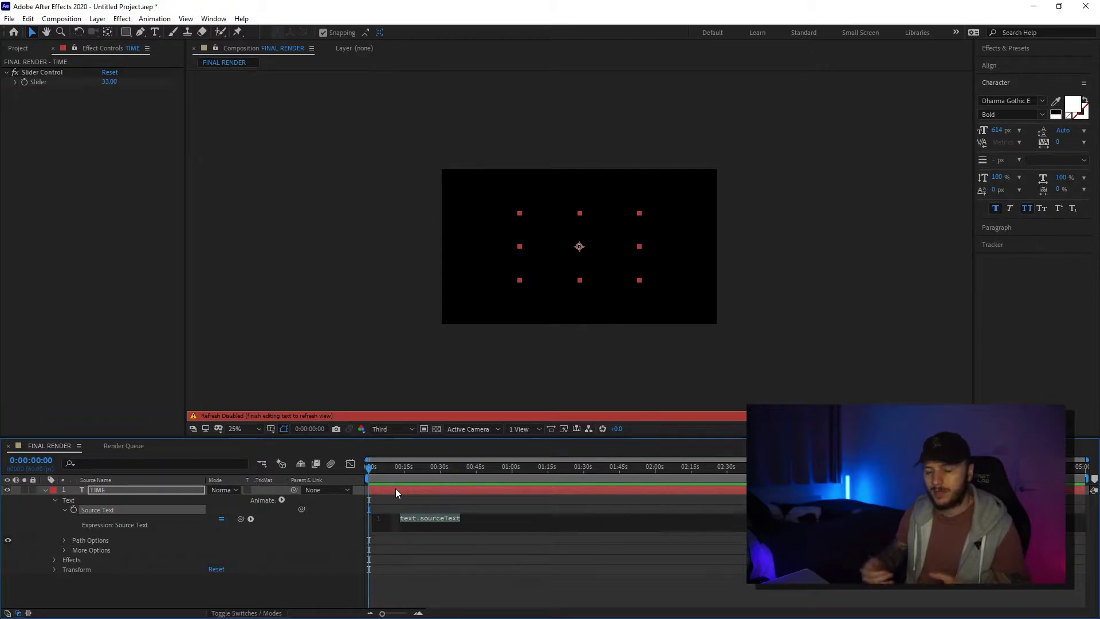
{"action": "type", "text": "time"}
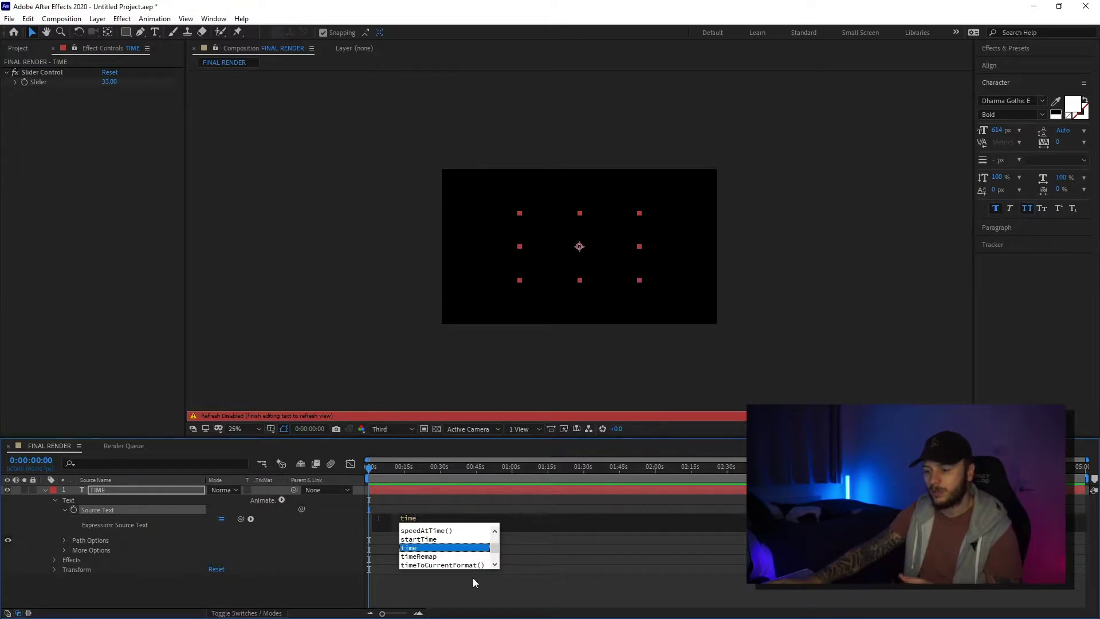
{"action": "left_click", "coordinate": [548, 595]}
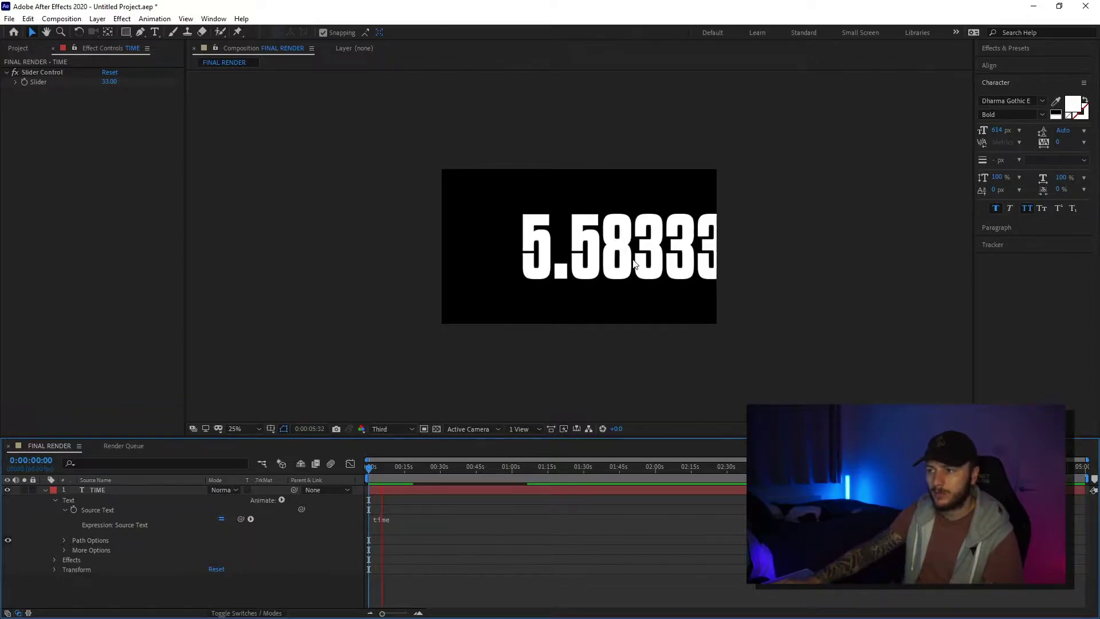
{"action": "key", "text": "space"}
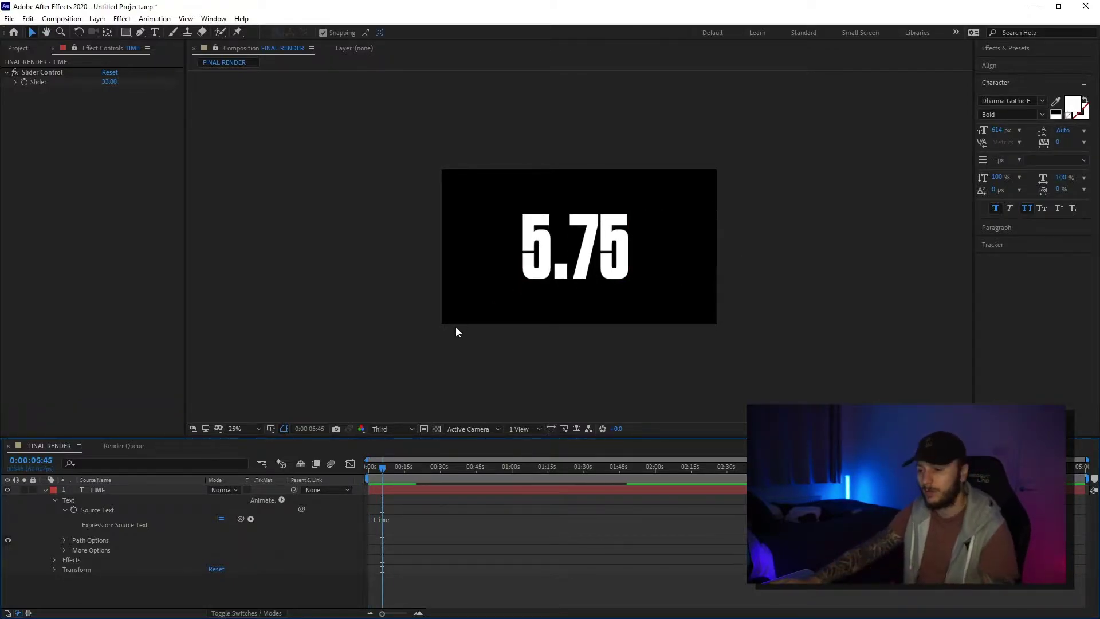
Rewrite the Source Text expression as Math.floor(time) from the start of the timeline
{"action": "key", "text": "Home"}
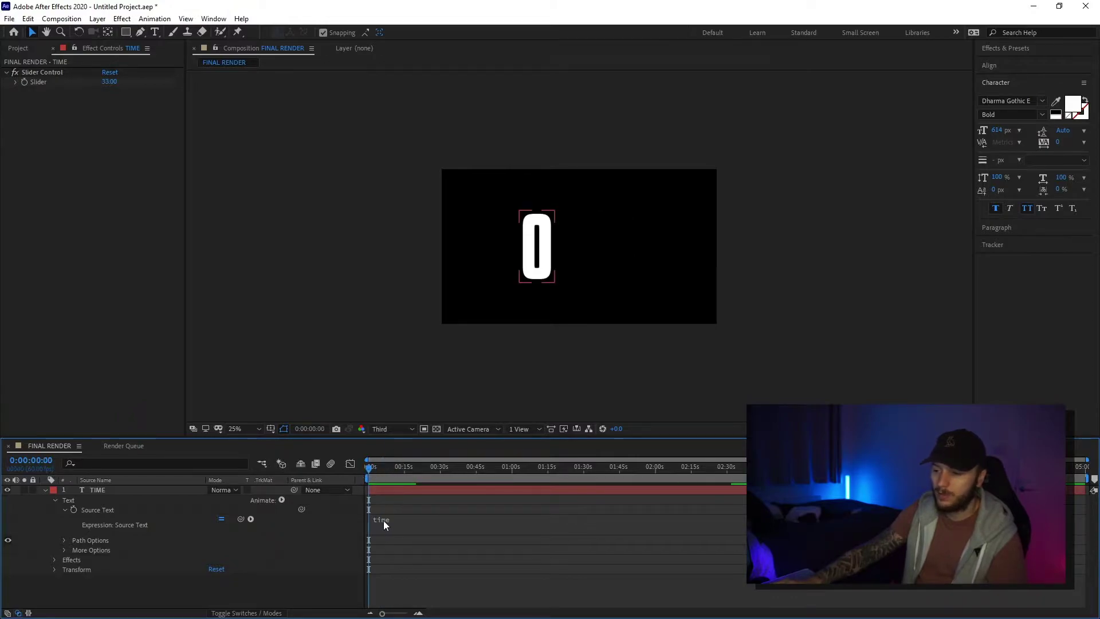
{"action": "left_click", "coordinate": [382, 520]}
{"action": "type", "text": "Math.fl"}
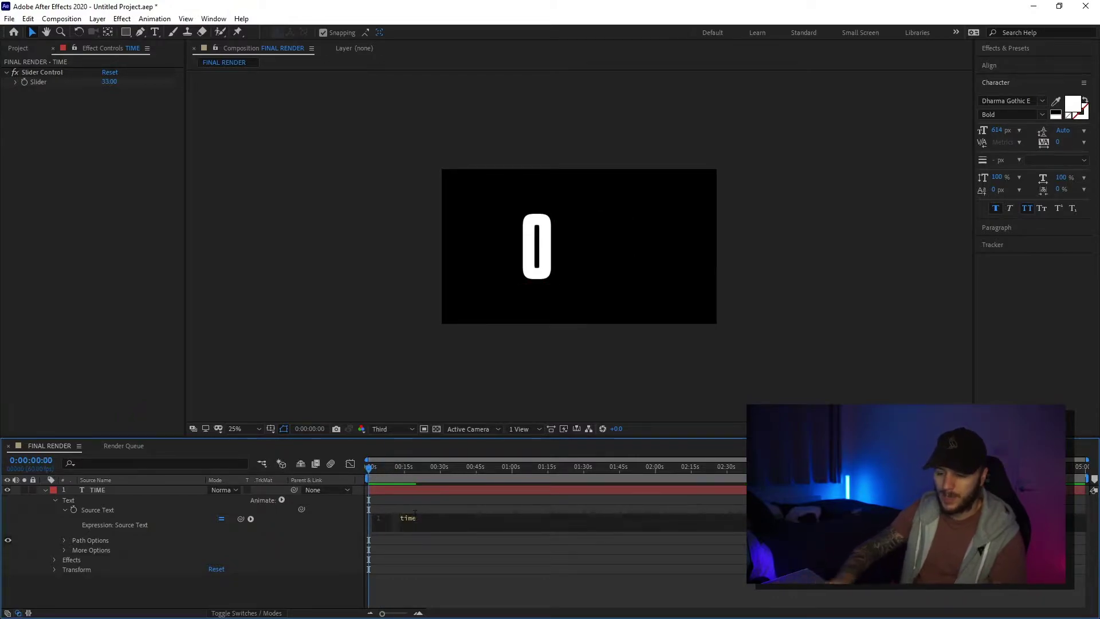
{"action": "type", "text": "oor"}
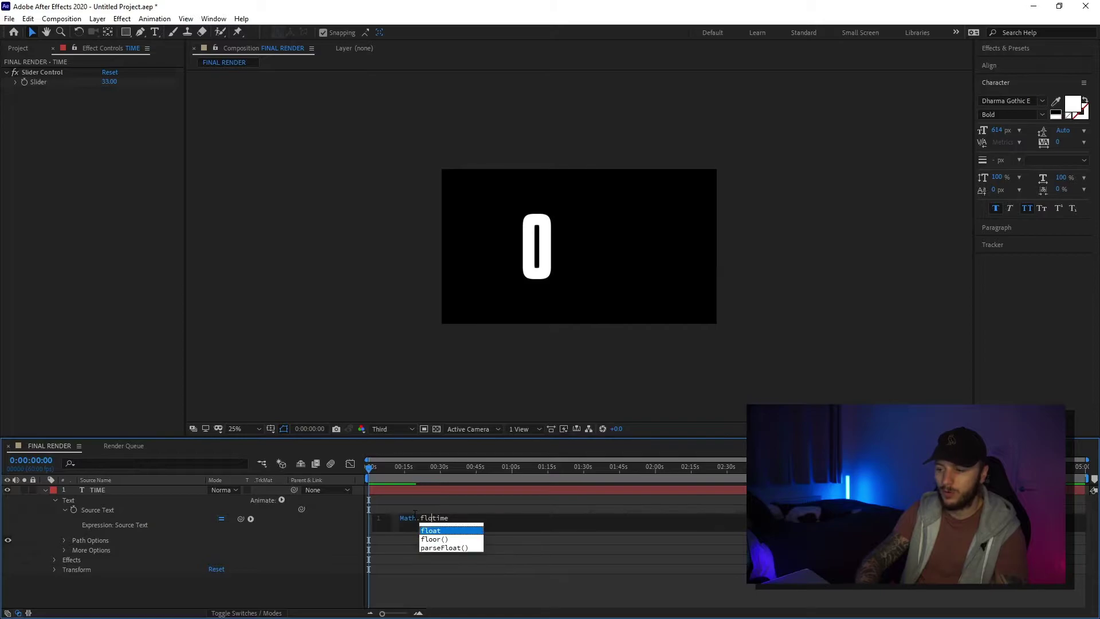
{"action": "key", "text": "Return"}
{"action": "key", "text": "Delete"}
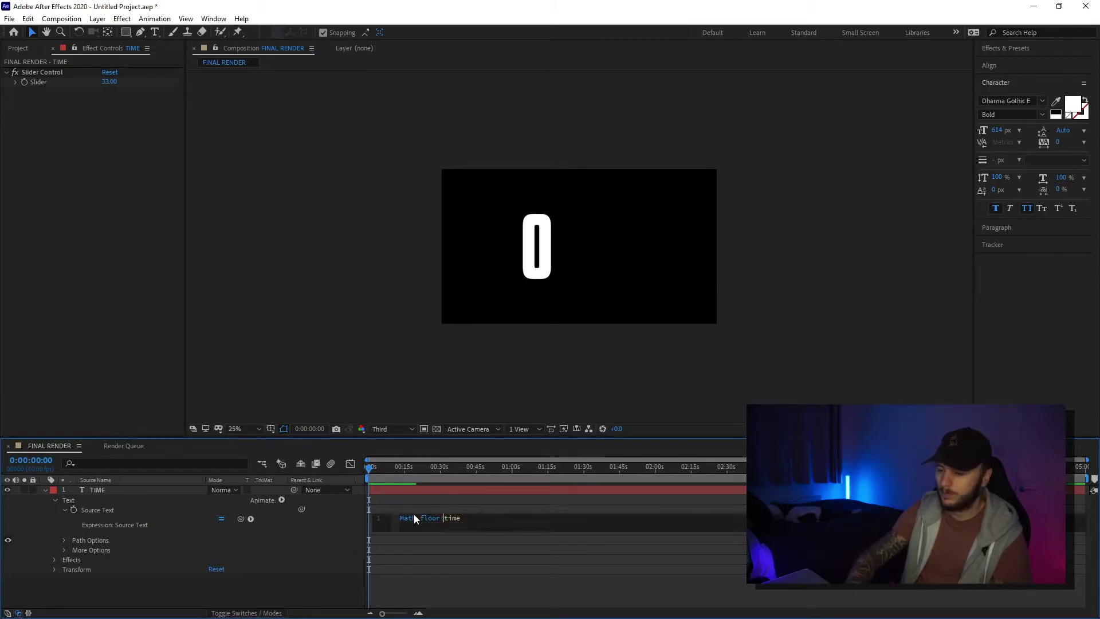
{"action": "key", "text": "End"}
{"action": "type", "text": ")"}
{"action": "left_click", "coordinate": [390, 342]}
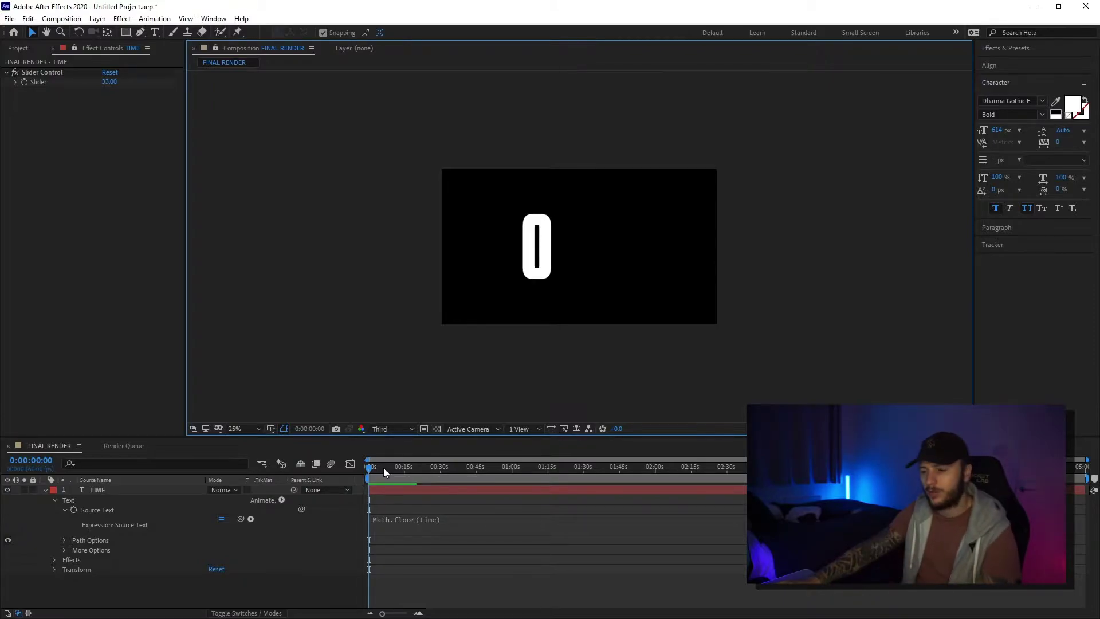
Preview the whole-second counter, stop it, and deselect the text layer
{"action": "key", "text": "space"}
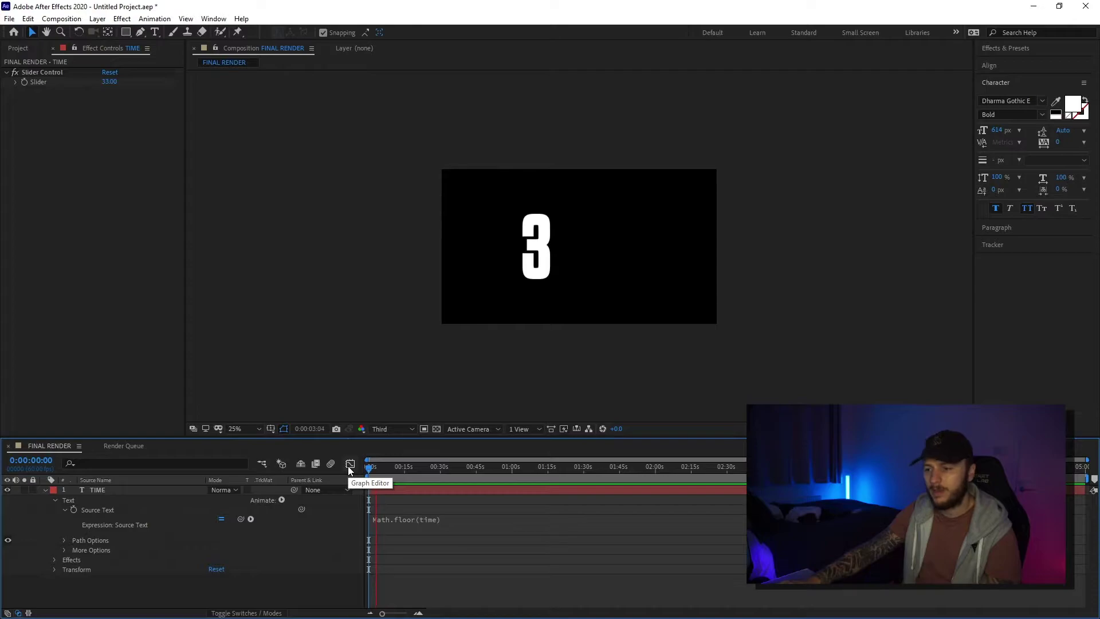
{"action": "key", "text": "space"}
{"action": "left_click", "coordinate": [99, 238]}
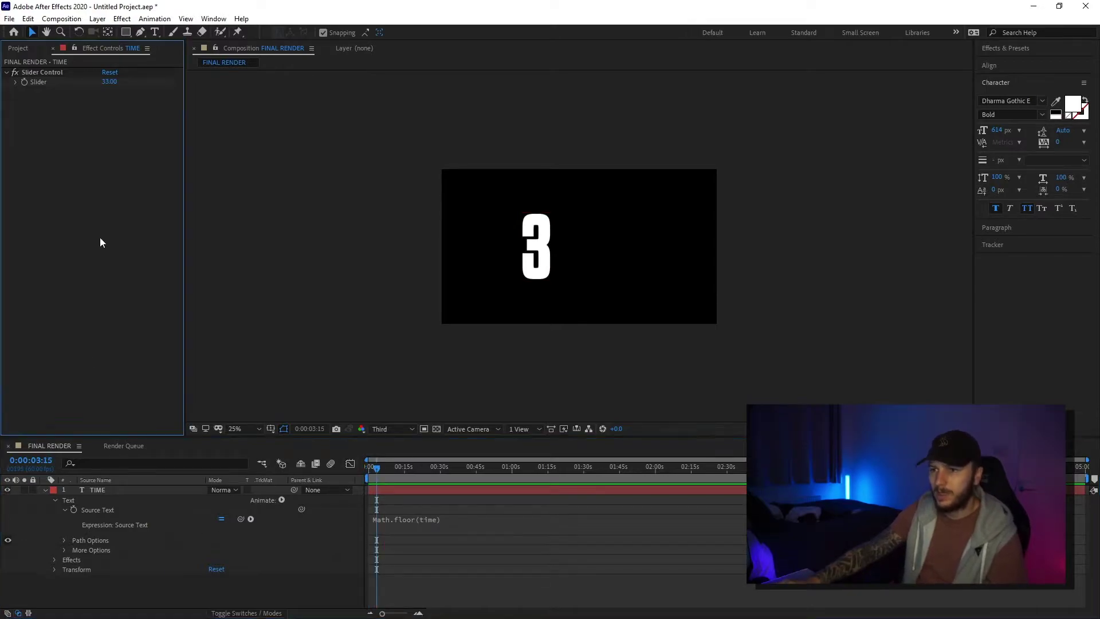
Replace the expression with slider = effect("Slider Control")("Slider") so the text shows 33
{"action": "left_click", "coordinate": [478, 520]}
{"action": "key", "text": "ctrl+a"}
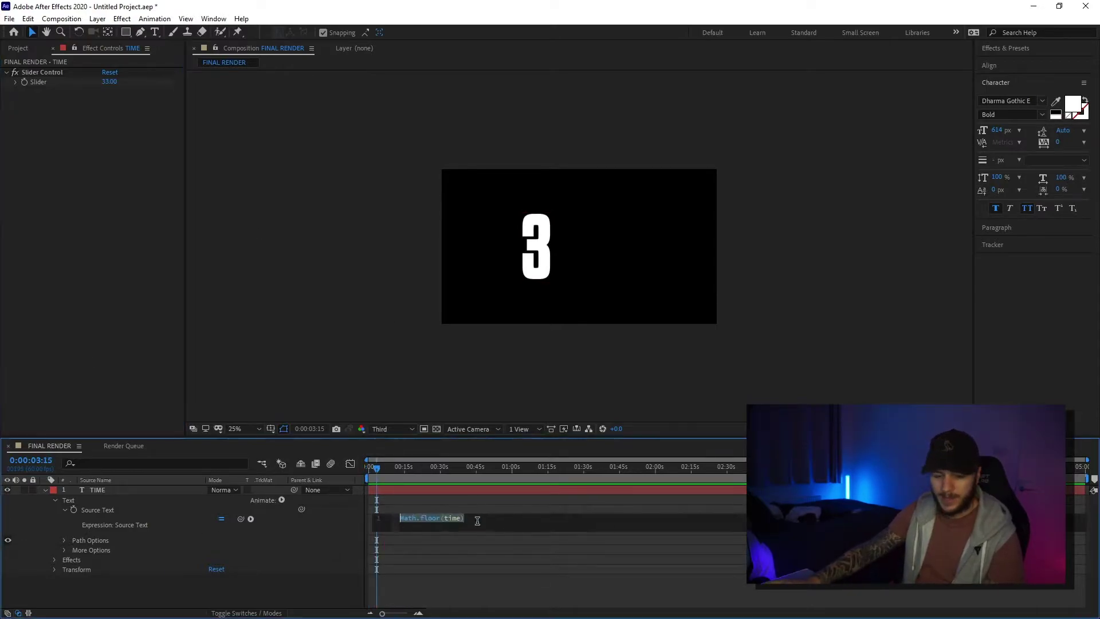
{"action": "key", "text": "BackSpace"}
{"action": "type", "text": "slider ="}
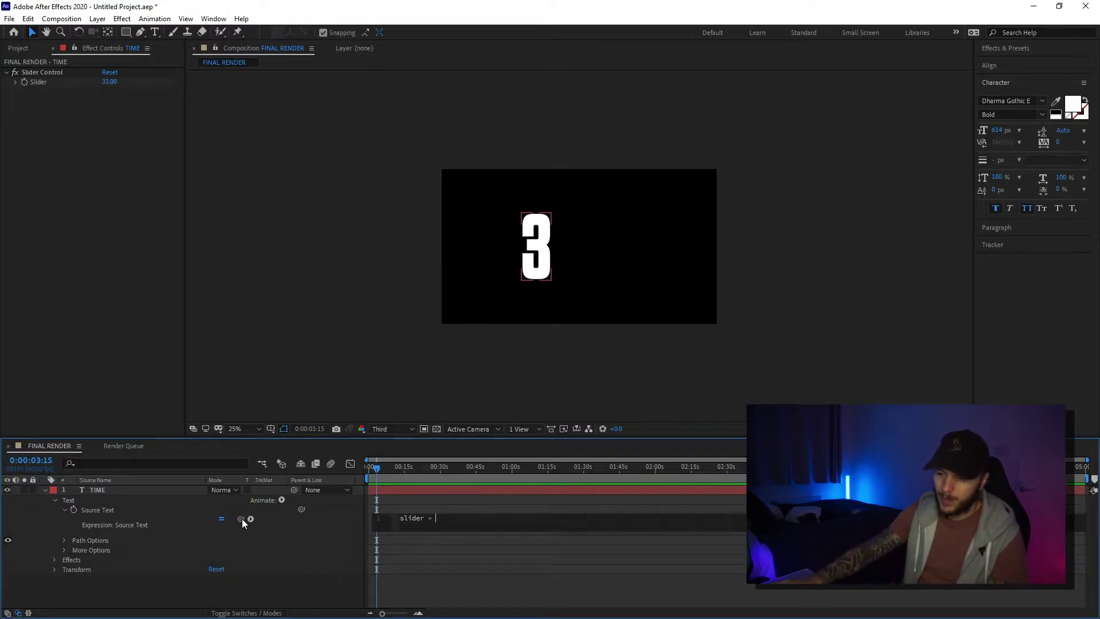
{"action": "left_click_drag", "start_coordinate": [241, 518], "coordinate": [42, 81]}
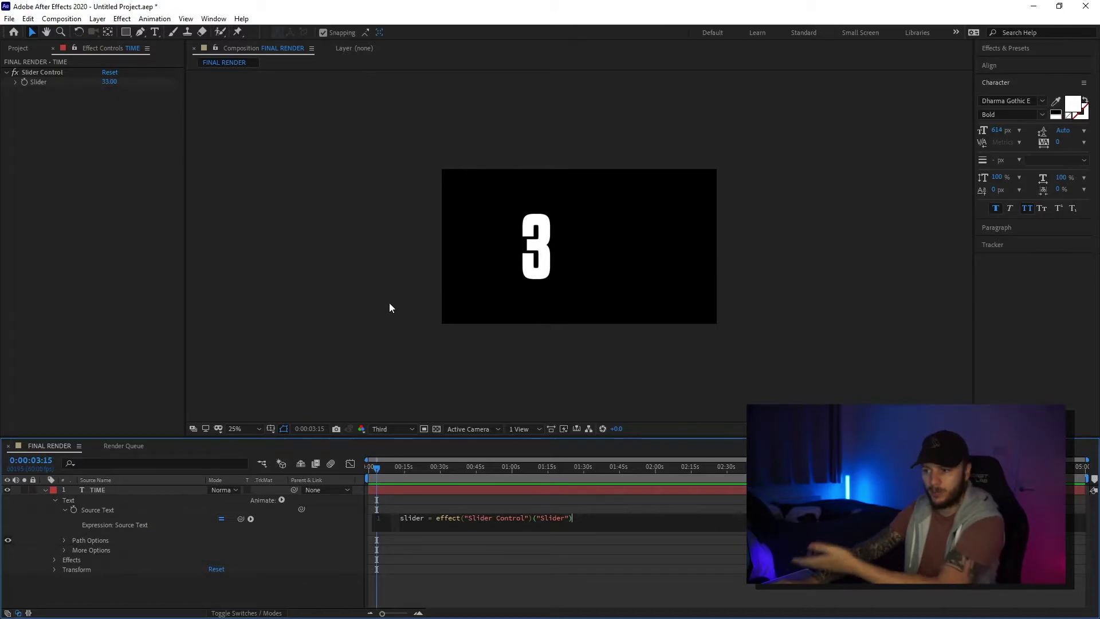
{"action": "left_click", "coordinate": [335, 467]}
Rewind, scrub the timeline to check the text, and place the caret at the expression's end
{"action": "key", "text": "Home"}
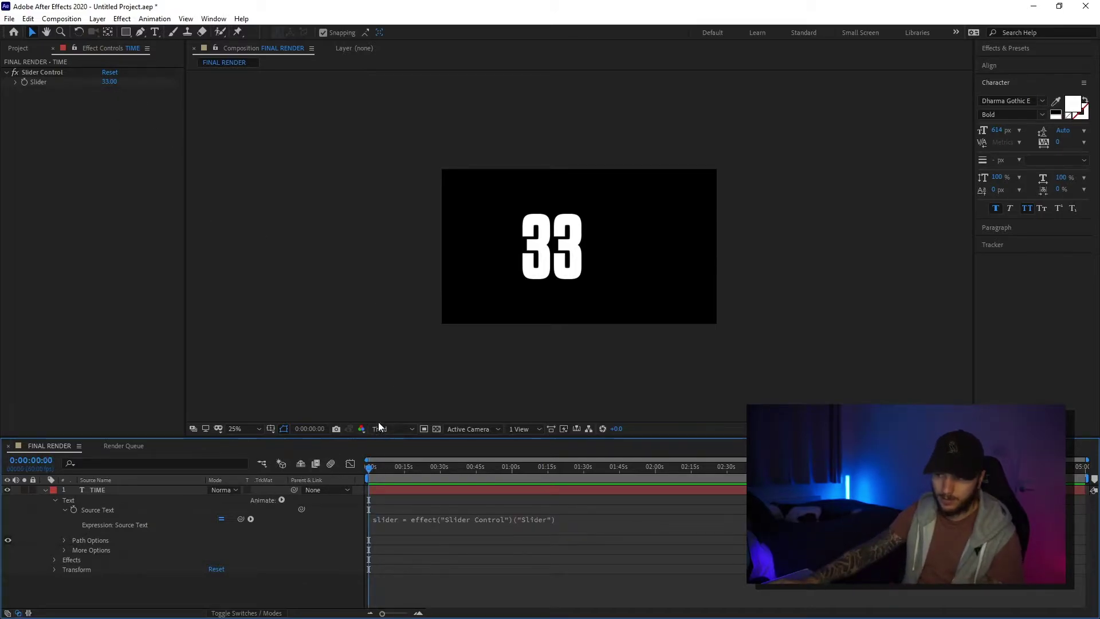
{"action": "left_click", "coordinate": [412, 518]}
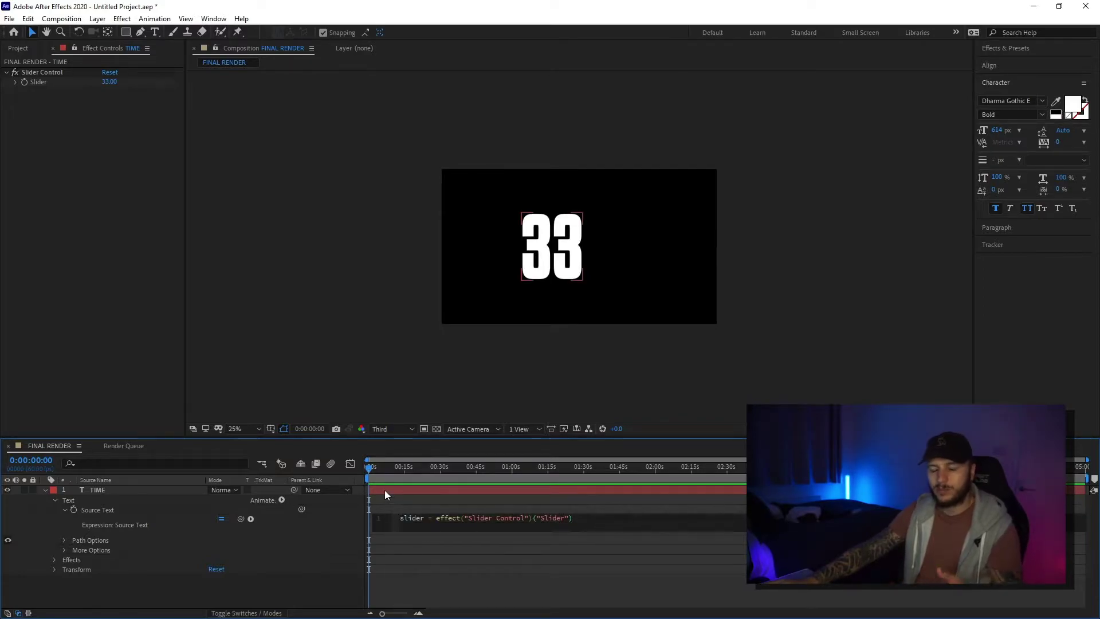
{"action": "left_click_drag", "start_coordinate": [375, 470], "coordinate": [353, 466]}
{"action": "left_click", "coordinate": [567, 522]}
{"action": "left_click", "coordinate": [602, 523]}
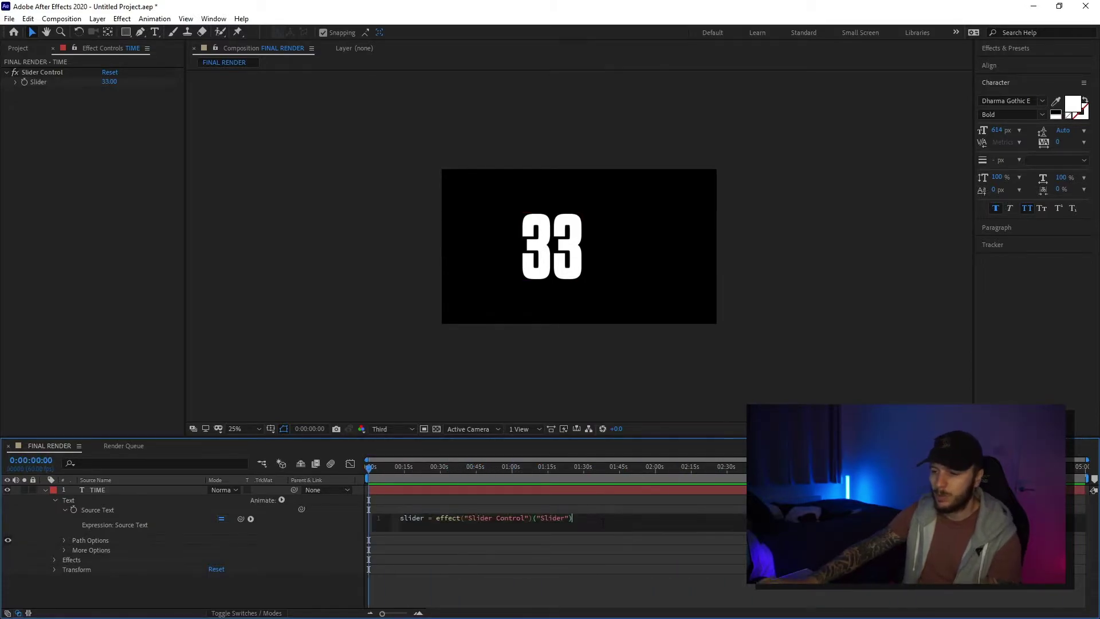
Add countdown = slider - Math.floor(time), rewind, and scrub the Slider up to 62
{"action": "key", "text": "Return"}
{"action": "key", "text": "Return"}
{"action": "type", "text": "countdow"}
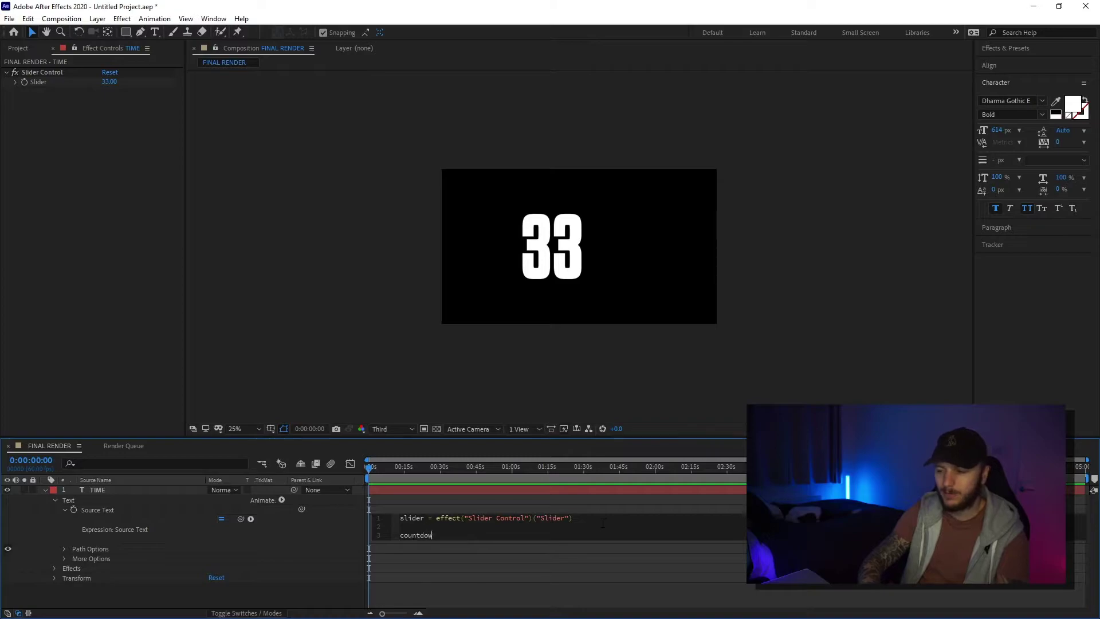
{"action": "type", "text": "n = slide"}
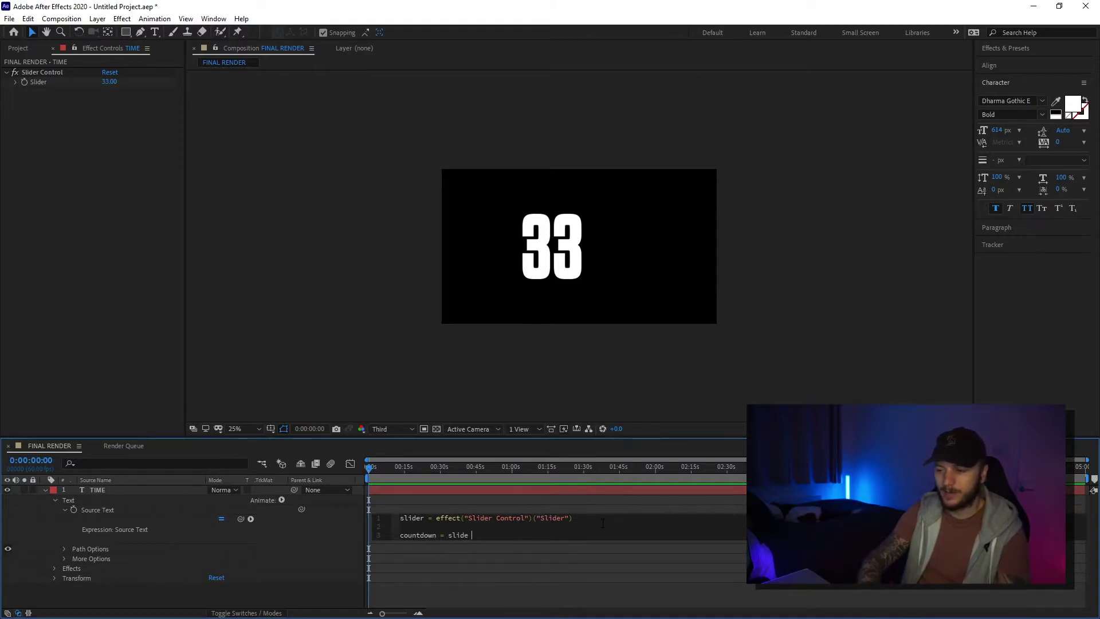
{"action": "type", "text": "r - "}
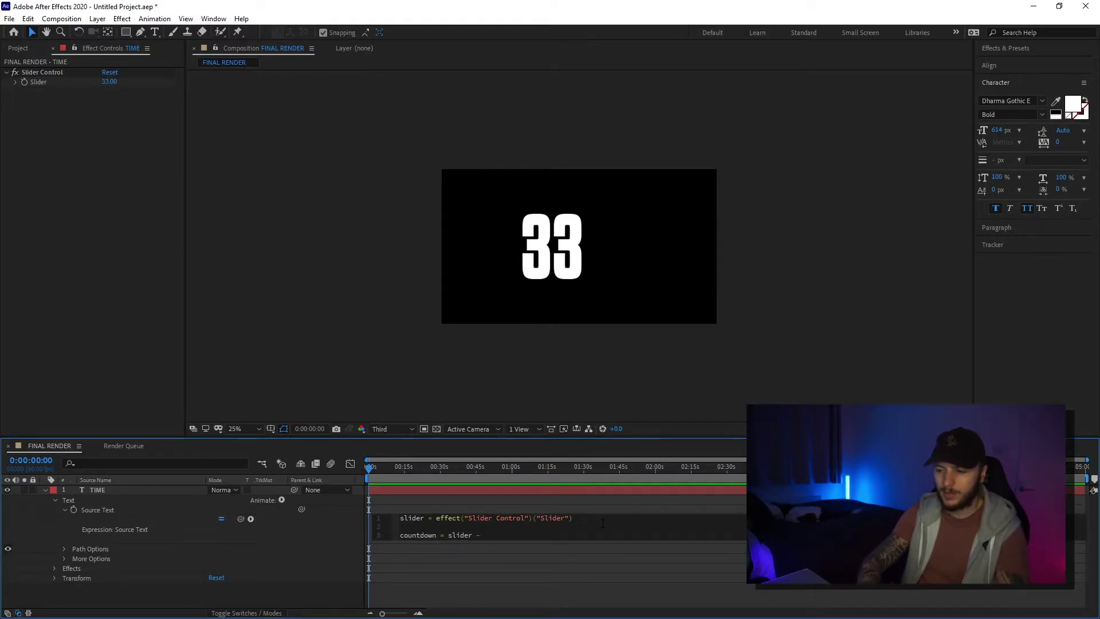
{"action": "type", "text": "Math.floo"}
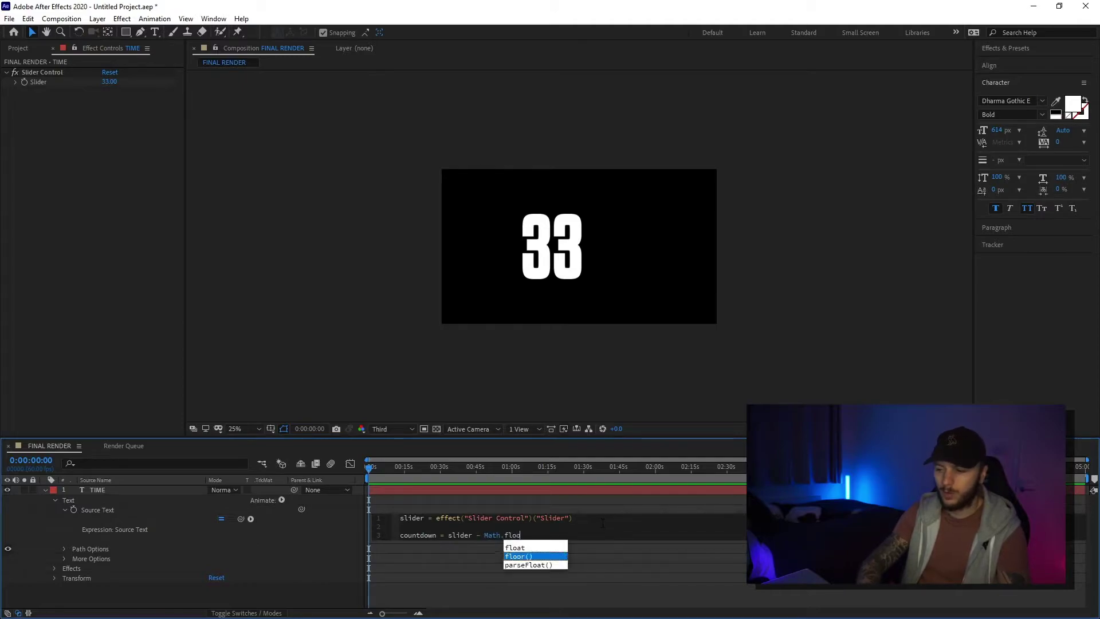
{"action": "type", "text": "r(time"}
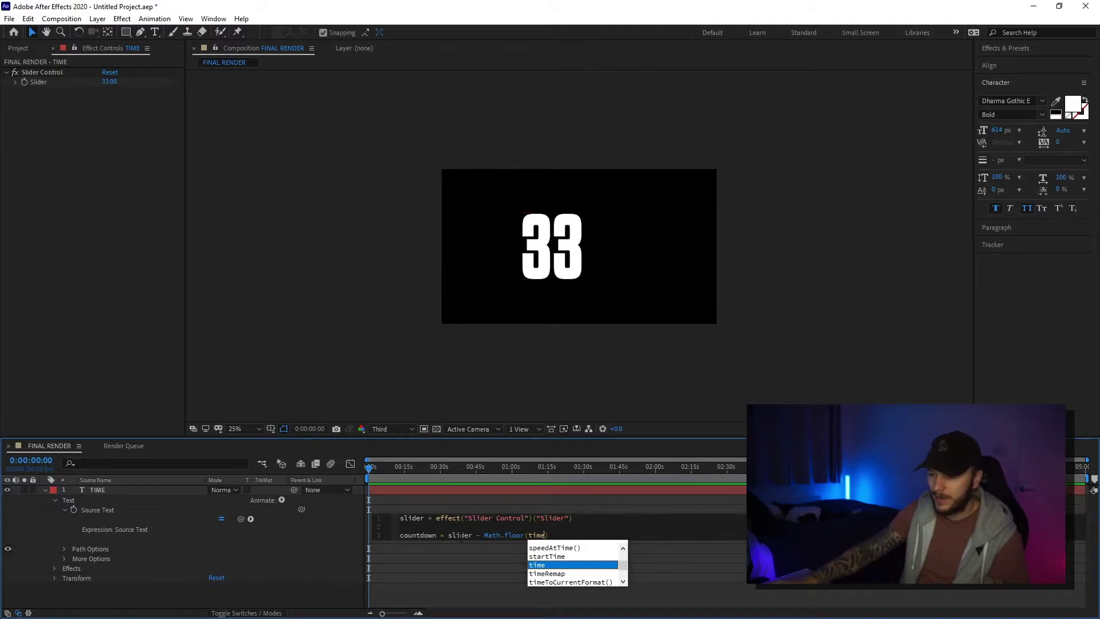
{"action": "left_click", "coordinate": [344, 355]}
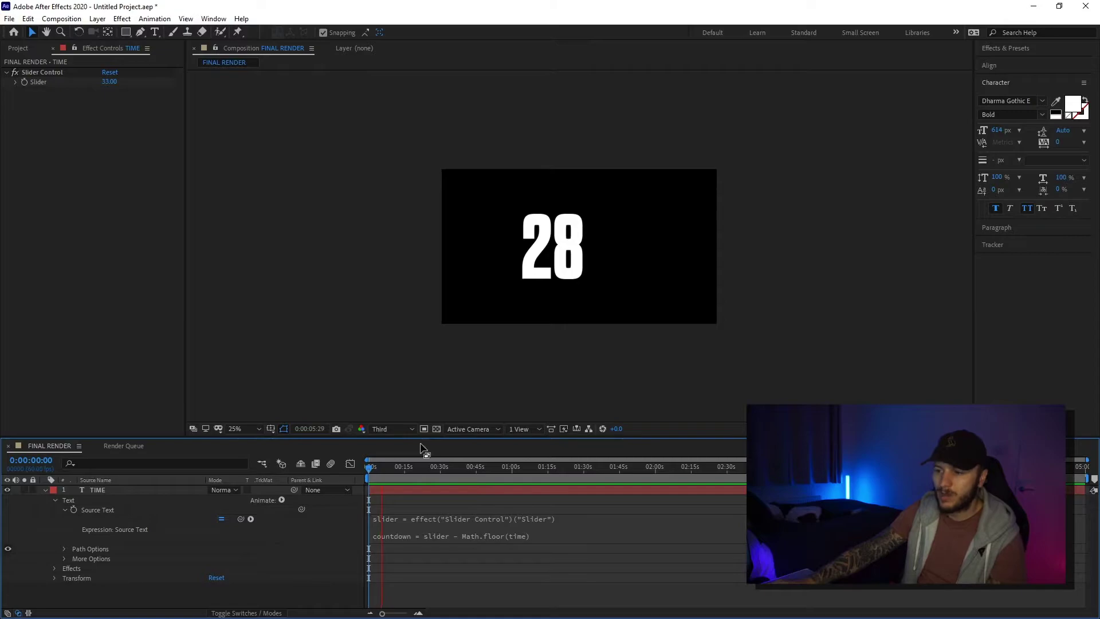
{"action": "left_click_drag", "start_coordinate": [376, 469], "coordinate": [366, 469]}
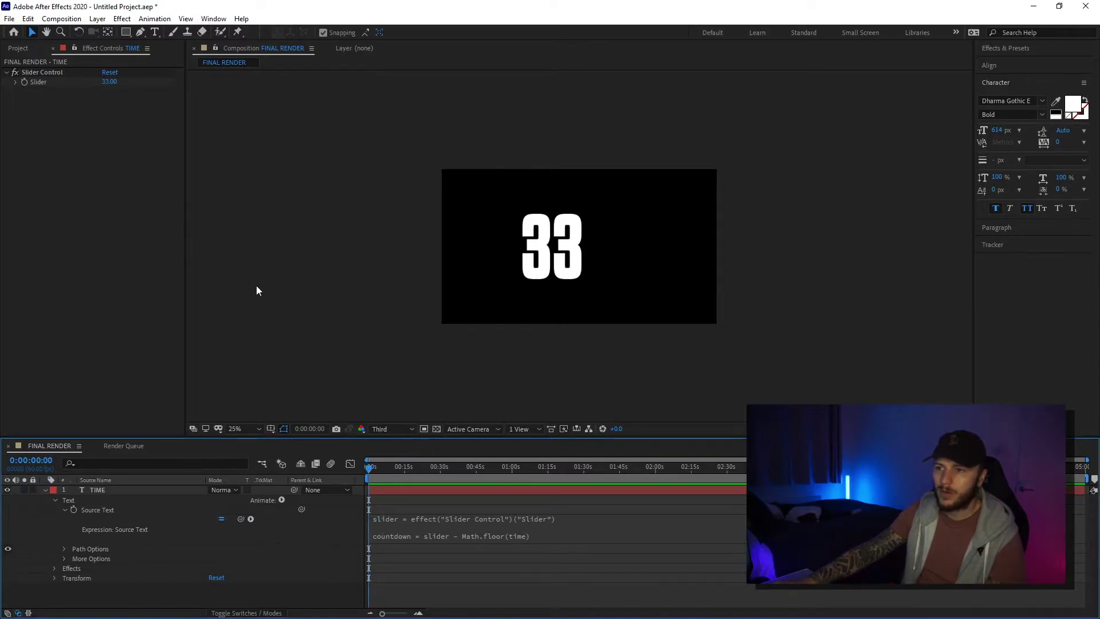
{"action": "mouse_move", "coordinate": [107, 81]}
{"action": "left_mouse_down"}
{"action": "mouse_move", "coordinate": [80, 80]}
{"action": "mouse_move", "coordinate": [124, 84]}
{"action": "left_mouse_up"}
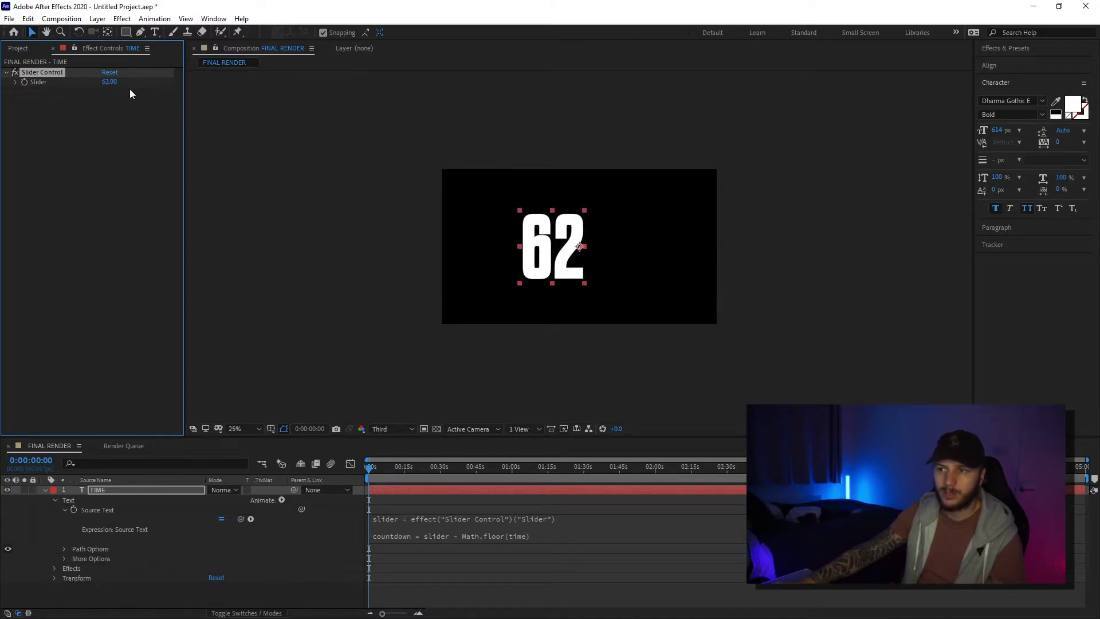
Set the Slider to 300 and add a blank line below the countdown expression line
{"action": "left_click", "coordinate": [109, 82]}
{"action": "type", "text": "300"}
{"action": "key", "text": "Return"}
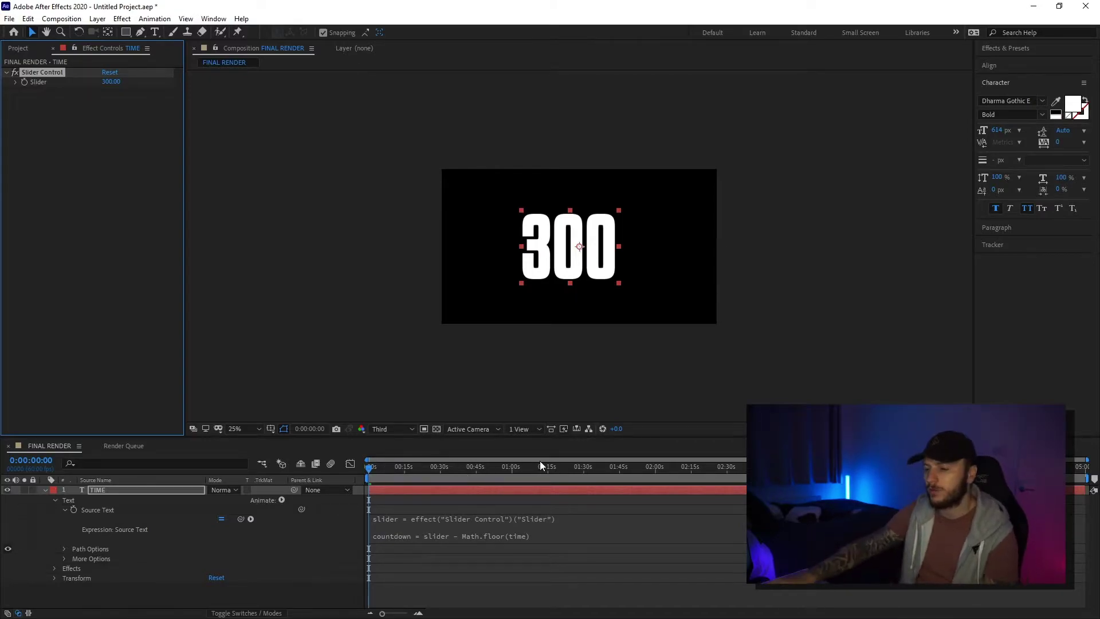
{"action": "left_click", "coordinate": [541, 533]}
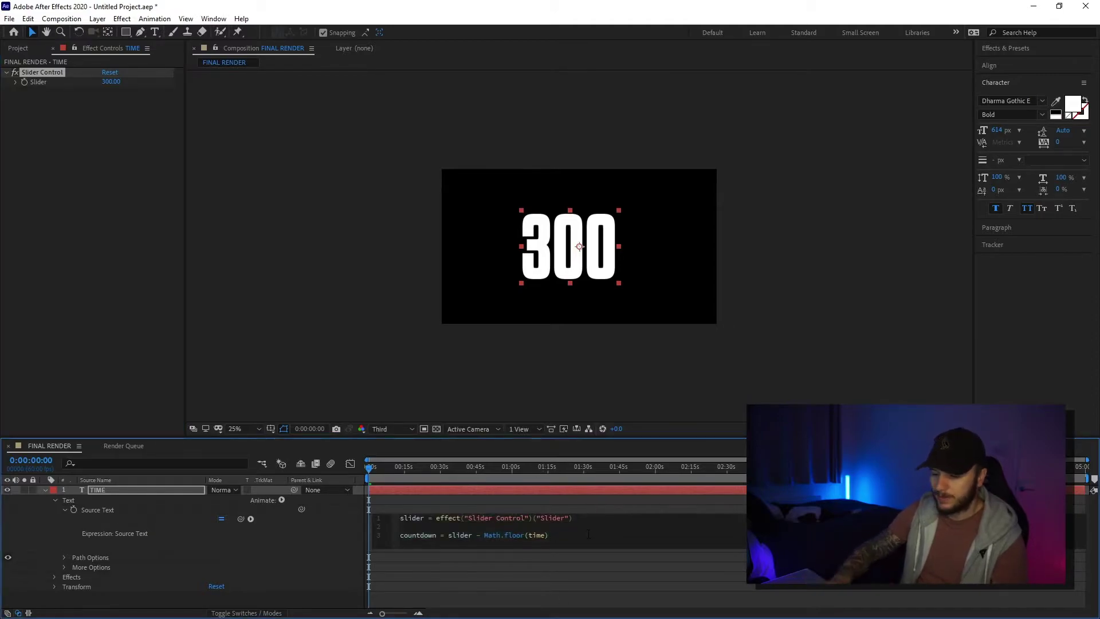
{"action": "key", "text": "Return"}
{"action": "key", "text": "Return"}
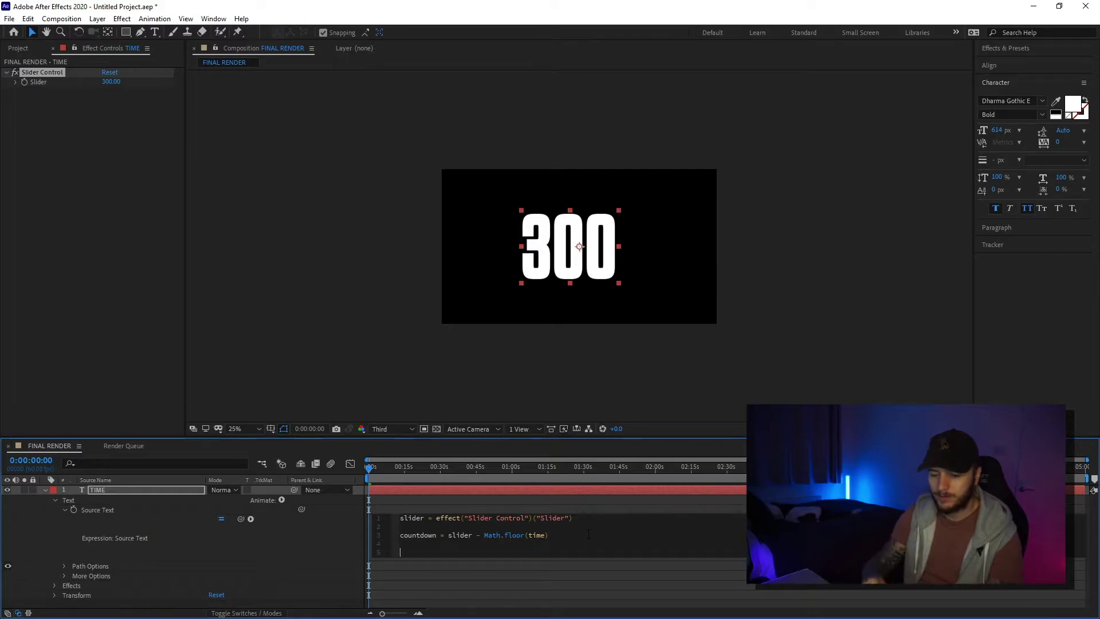
Add the line mins = countdown/60 and preview the minutes display, e.g. 4.98333
{"action": "type", "text": "mins "}
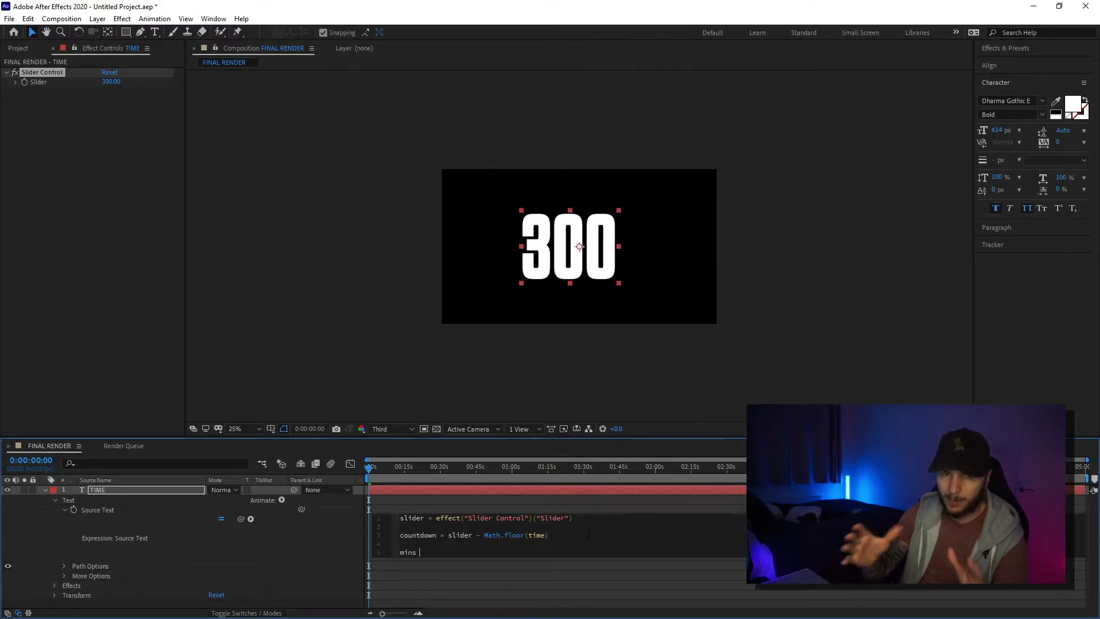
{"action": "type", "text": "= "}
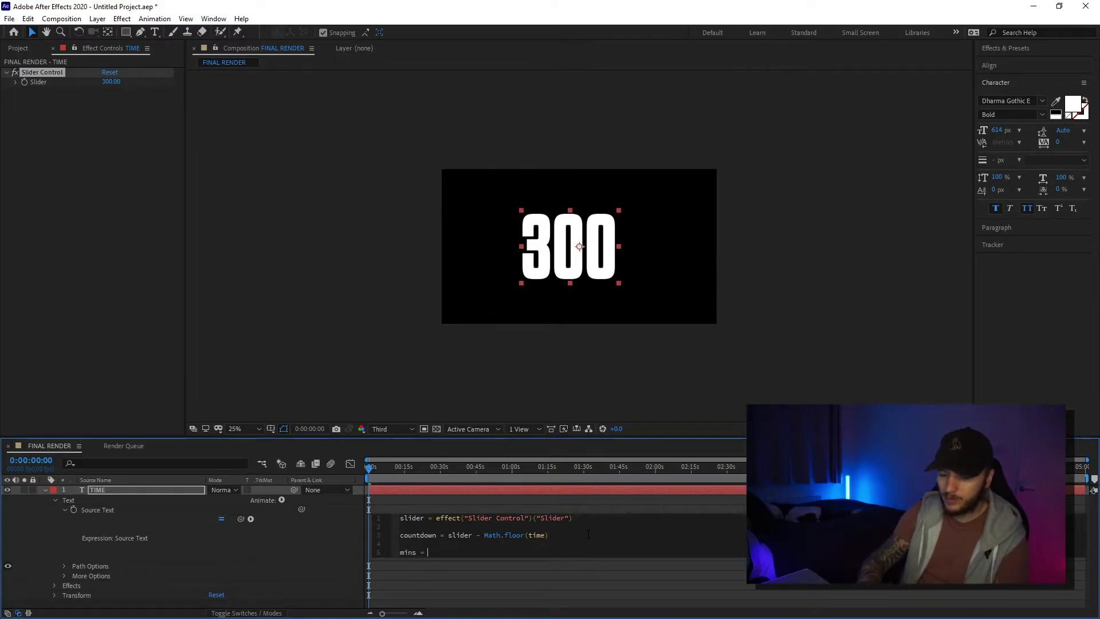
{"action": "type", "text": "countdown"}
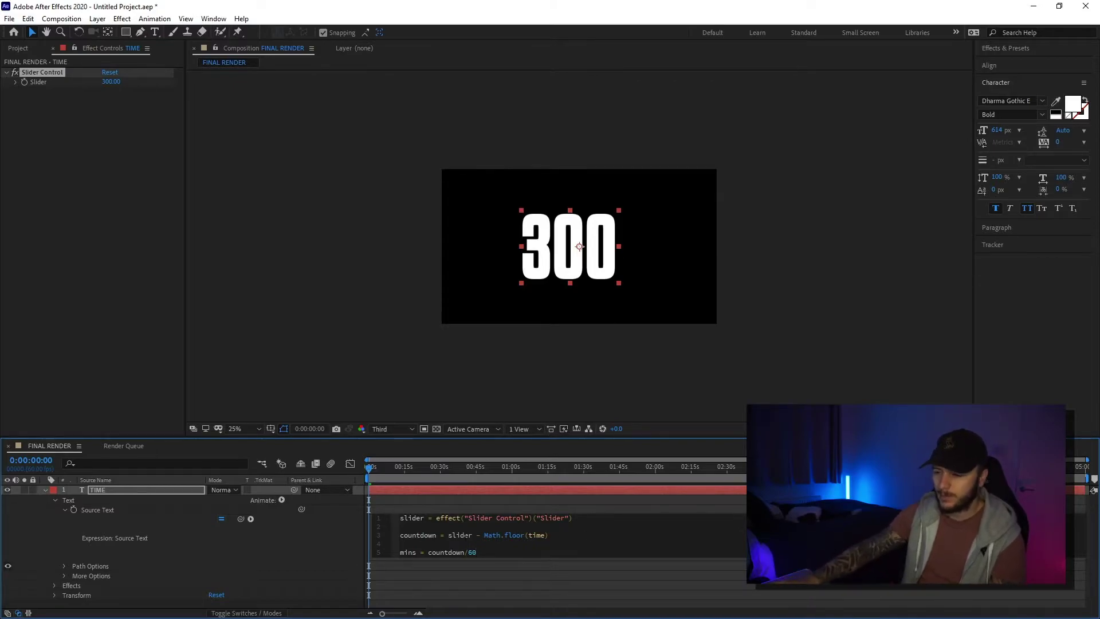
{"action": "left_click", "coordinate": [368, 470]}
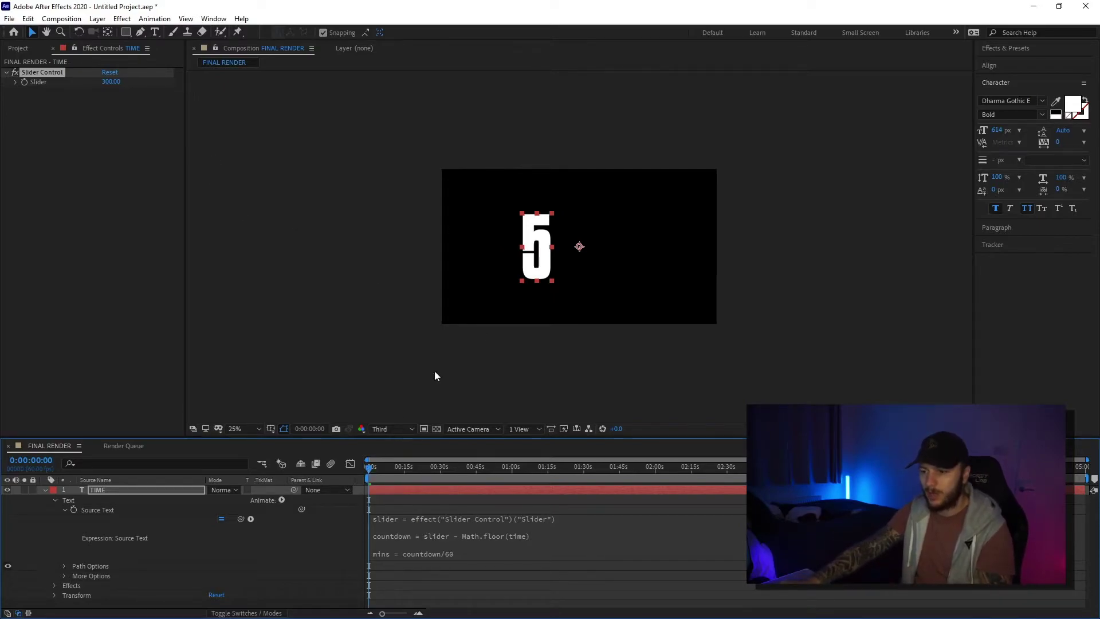
{"action": "key", "text": "space"}
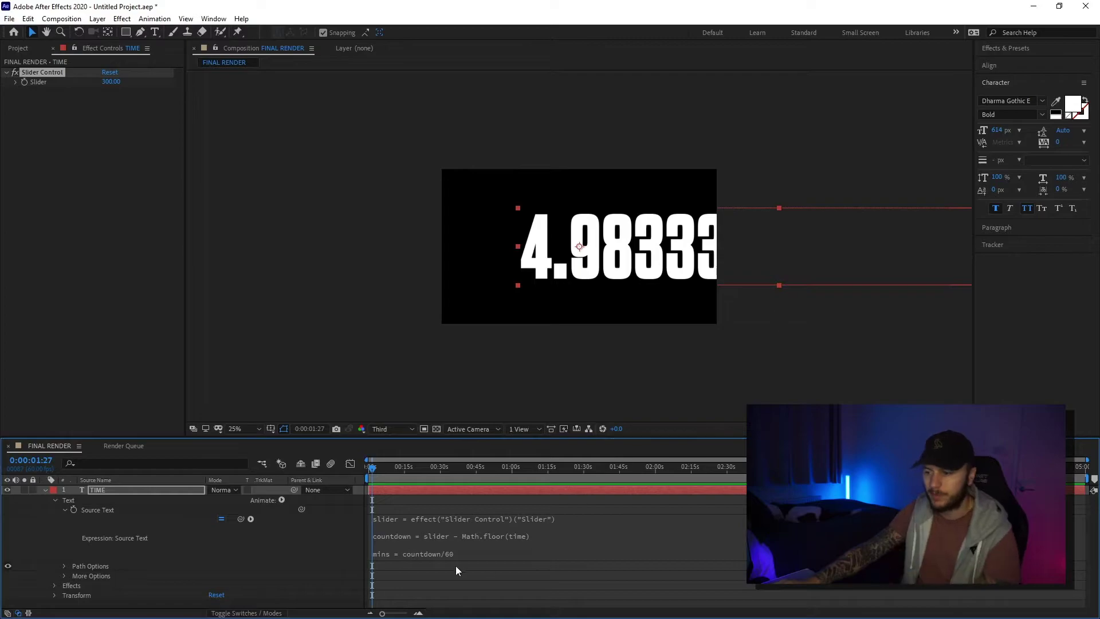
Wrap the mins division in Math.floor() so it yields whole minutes
{"action": "left_click", "coordinate": [408, 553]}
{"action": "left_click", "coordinate": [432, 553]}
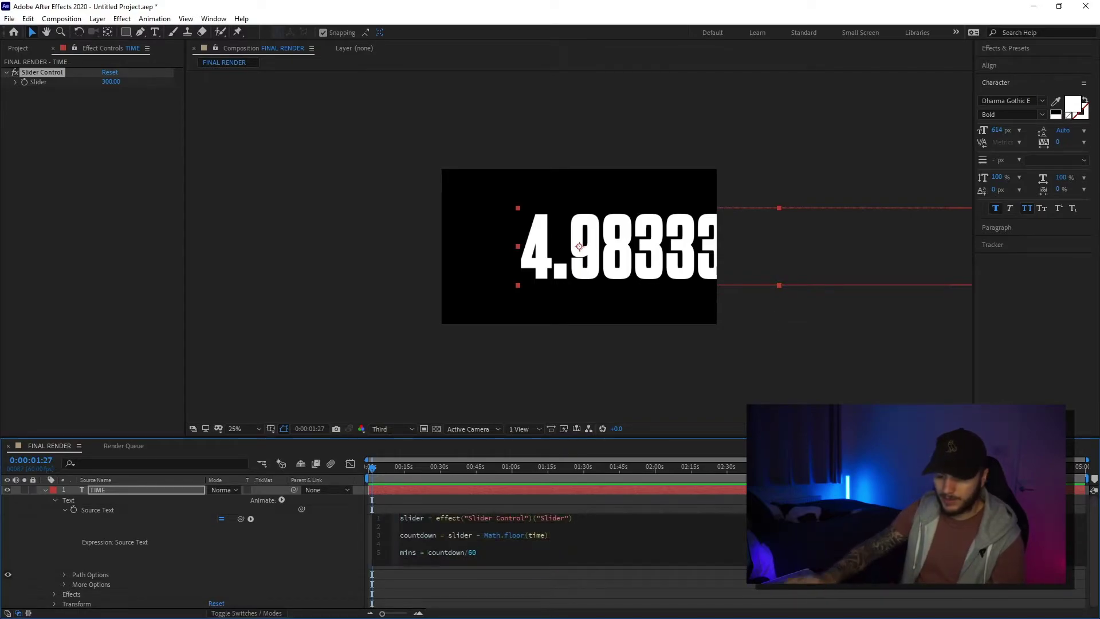
{"action": "type", "text": "Math.floor"}
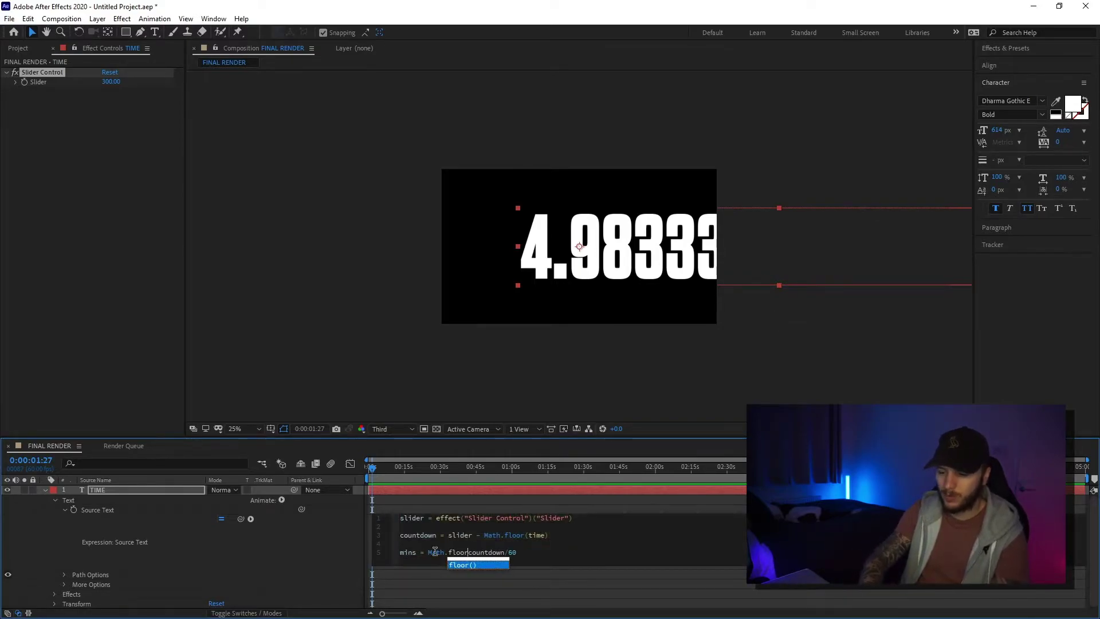
{"action": "key", "text": "Return"}
{"action": "type", "text": "("}
{"action": "type", "text": ")"}
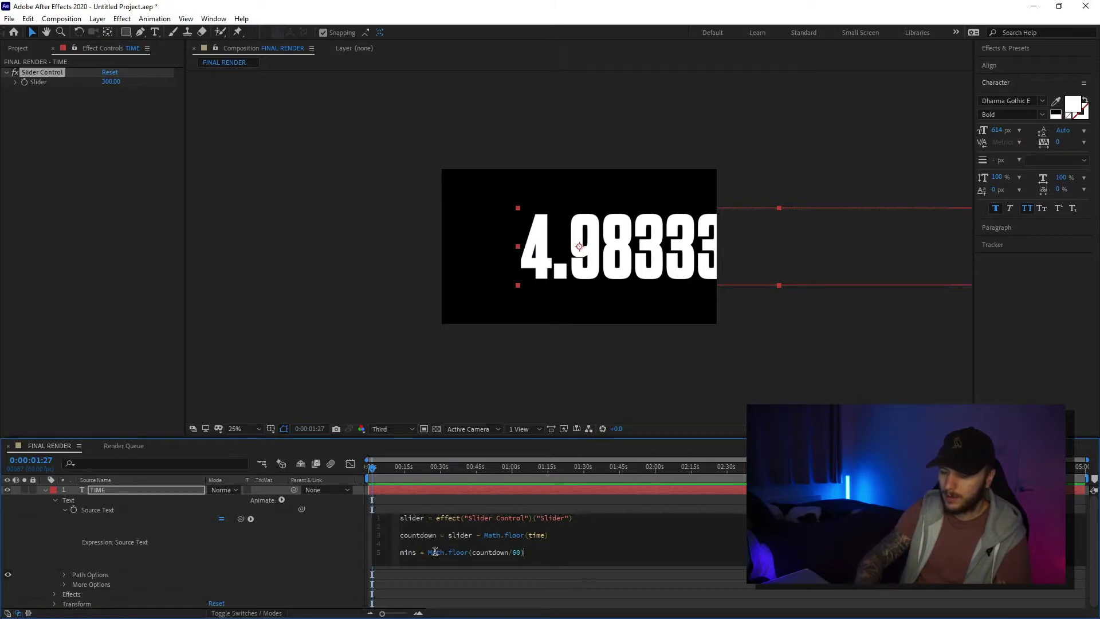
{"action": "left_click", "coordinate": [398, 360]}
Preview from the start and scrub later to see whole minutes 5, 4 and 2
{"action": "left_click_drag", "start_coordinate": [383, 472], "coordinate": [341, 466]}
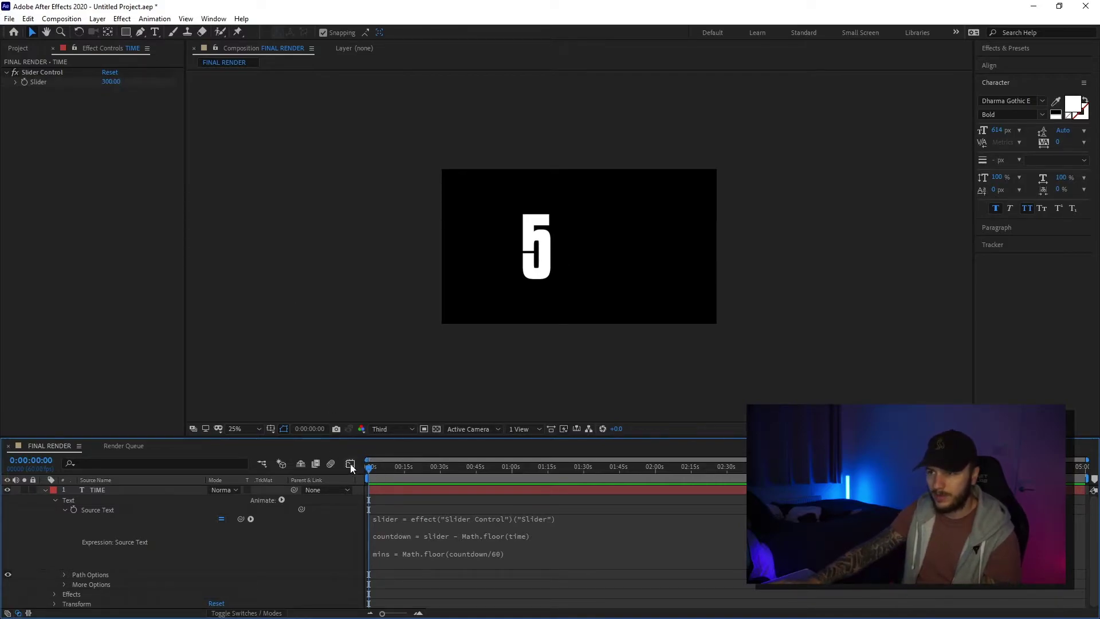
{"action": "key", "text": "space"}
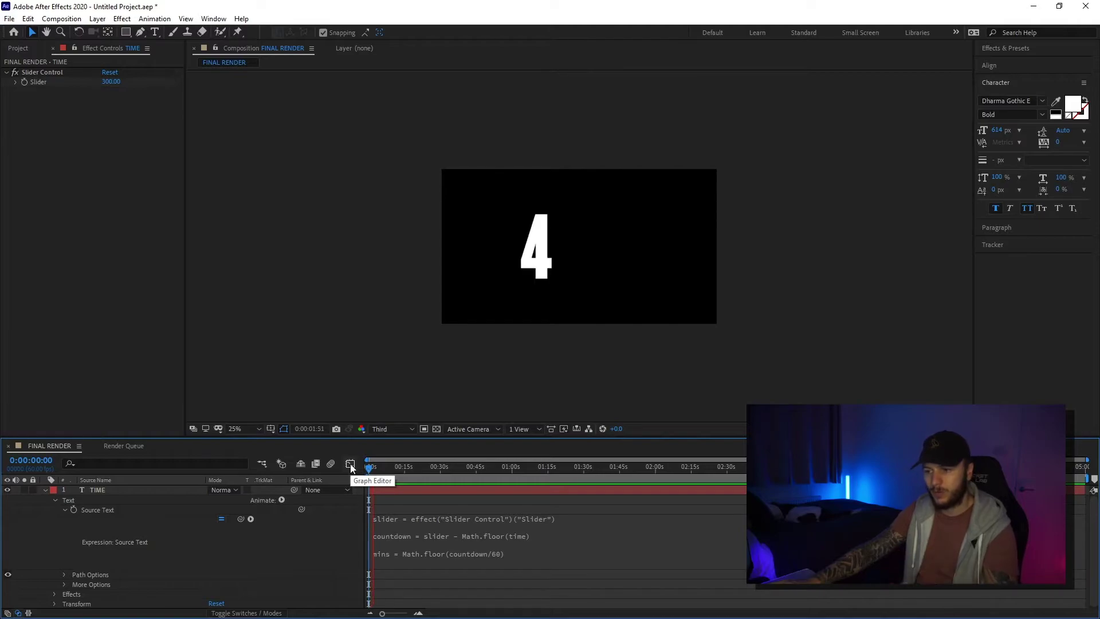
{"action": "left_click", "coordinate": [369, 466]}
{"action": "left_click_drag", "start_coordinate": [362, 466], "coordinate": [305, 454]}
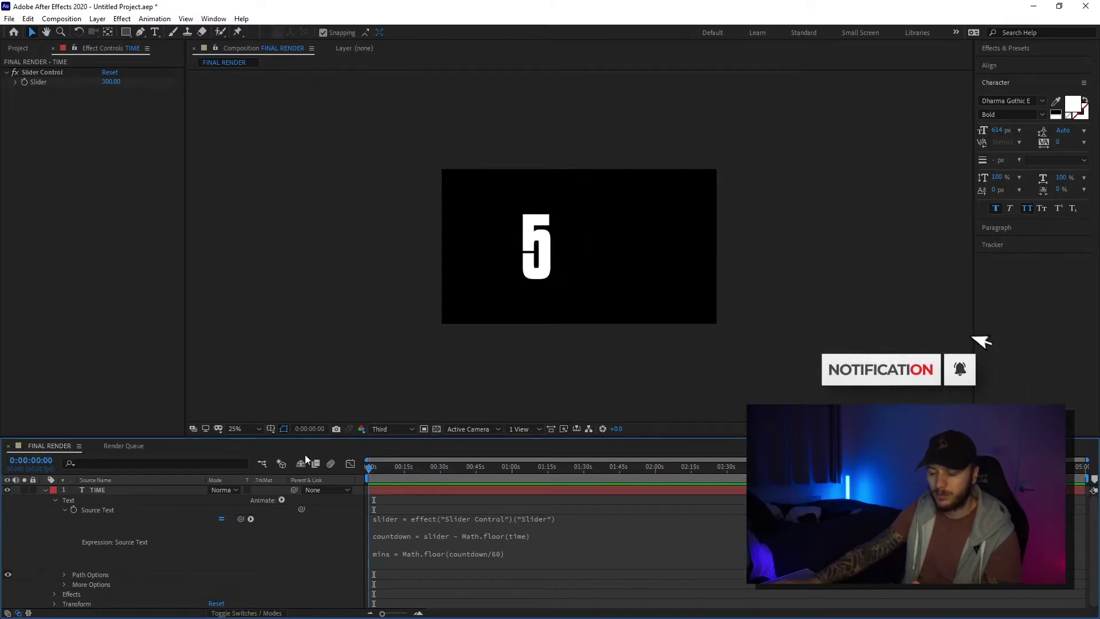
Add the line secs = countdown%60 to the Source Text expression and scrub until the text shows 58
{"action": "left_click", "coordinate": [537, 552]}
{"action": "key", "text": "Return"}
{"action": "type", "text": "s"}
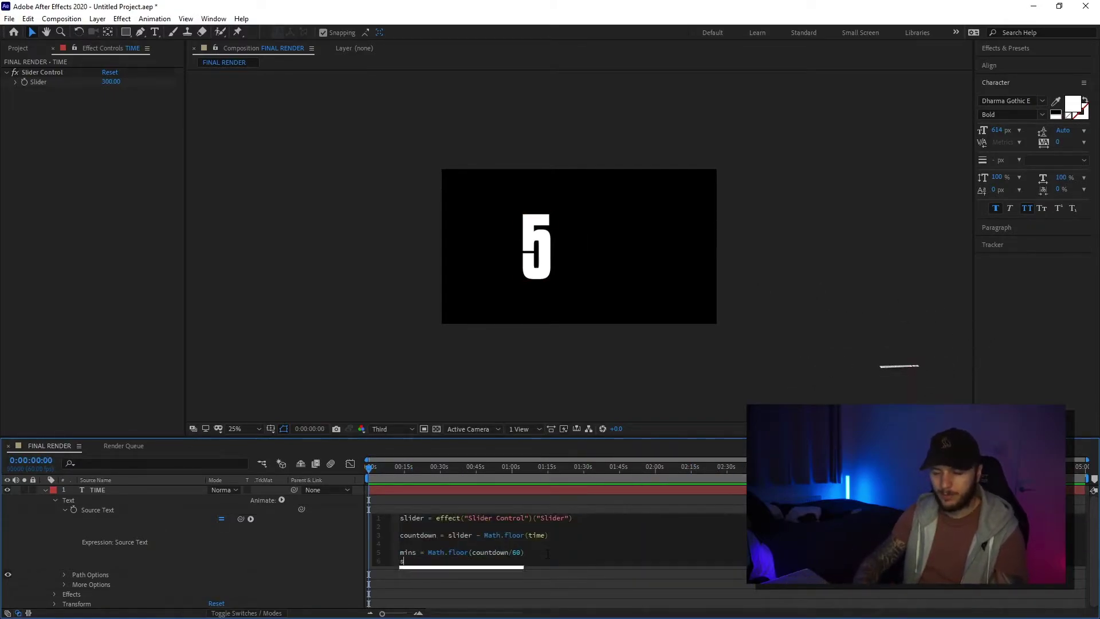
{"action": "type", "text": "ecs = "}
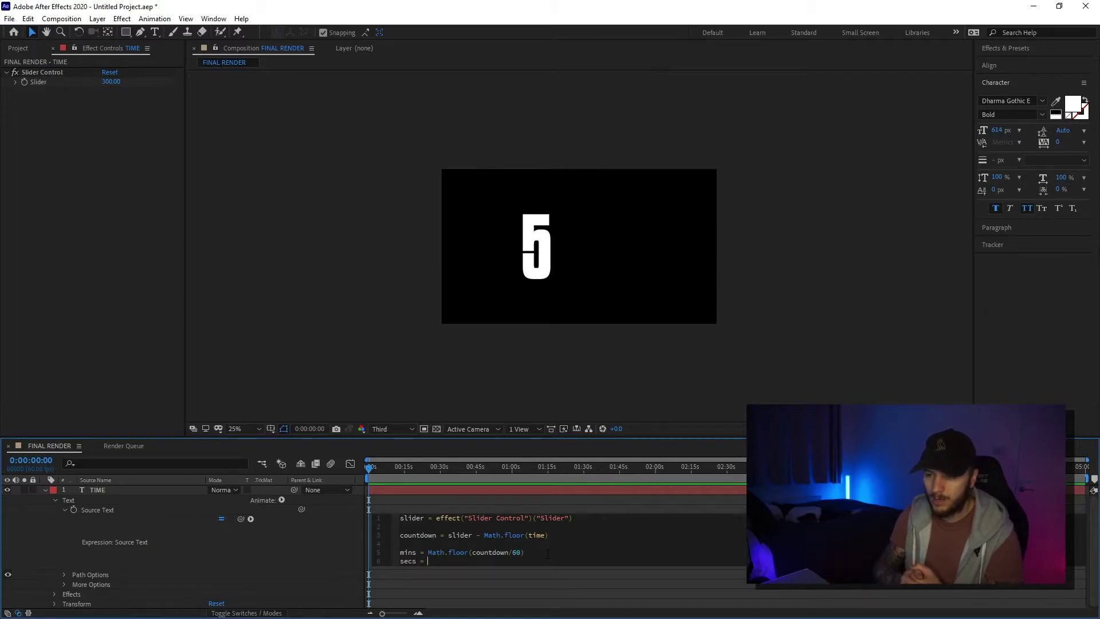
{"action": "type", "text": "count"}
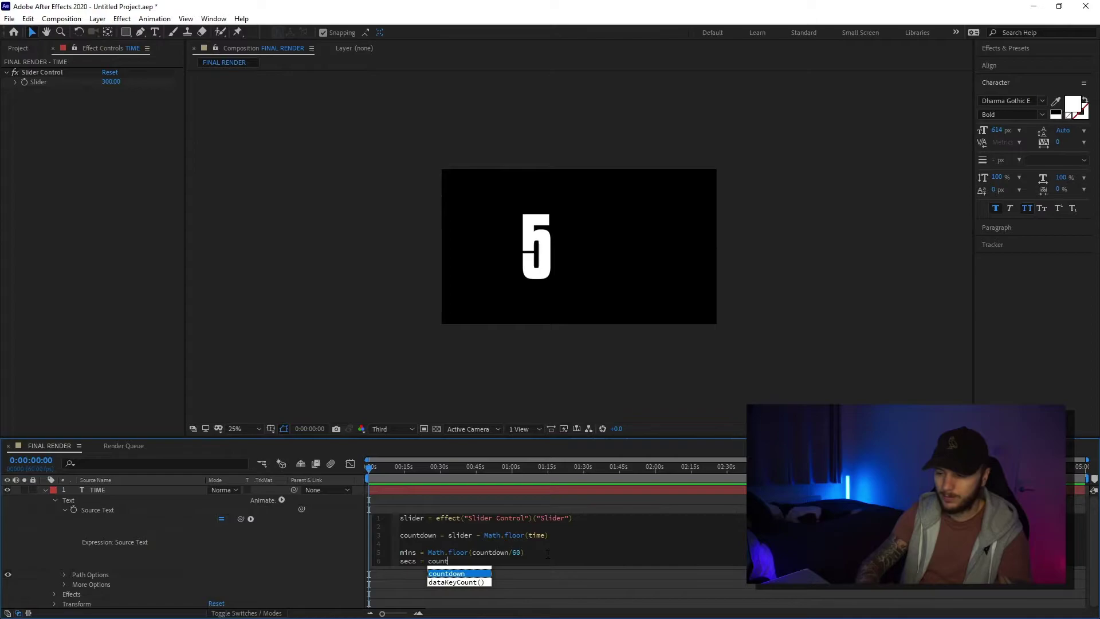
{"action": "type", "text": "down%60"}
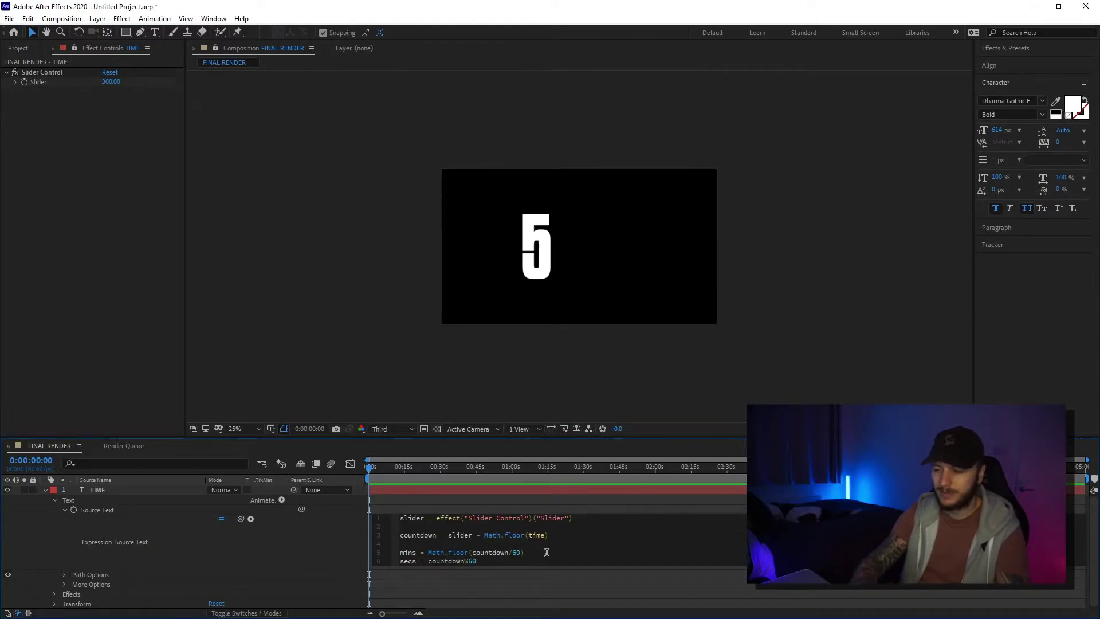
{"action": "left_click_drag", "start_coordinate": [377, 472], "coordinate": [517, 468]}
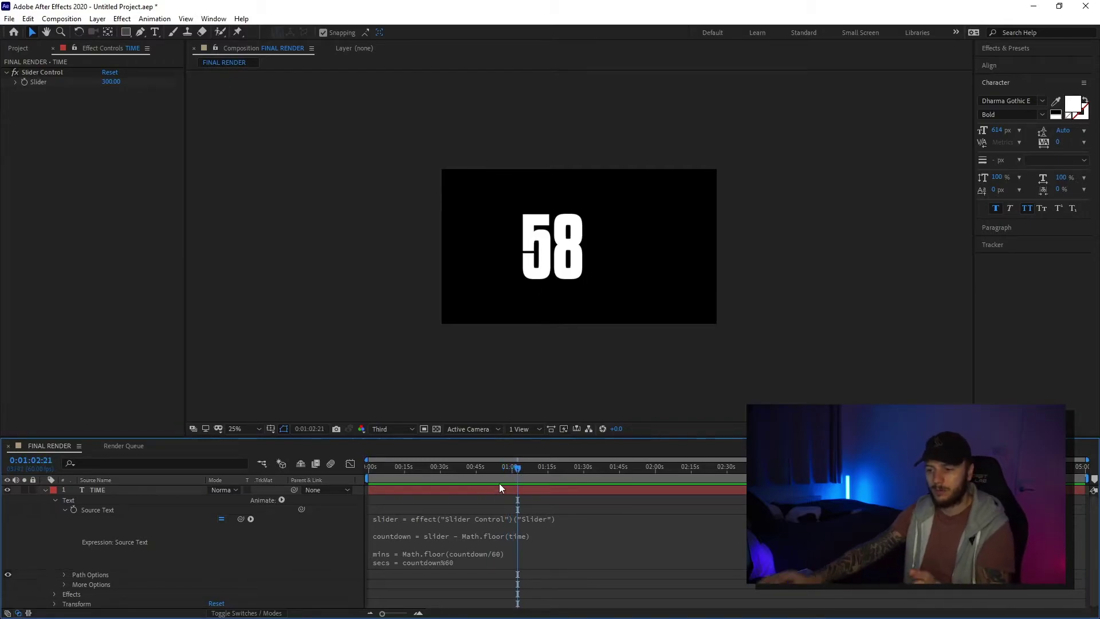
{"action": "left_click", "coordinate": [499, 487]}
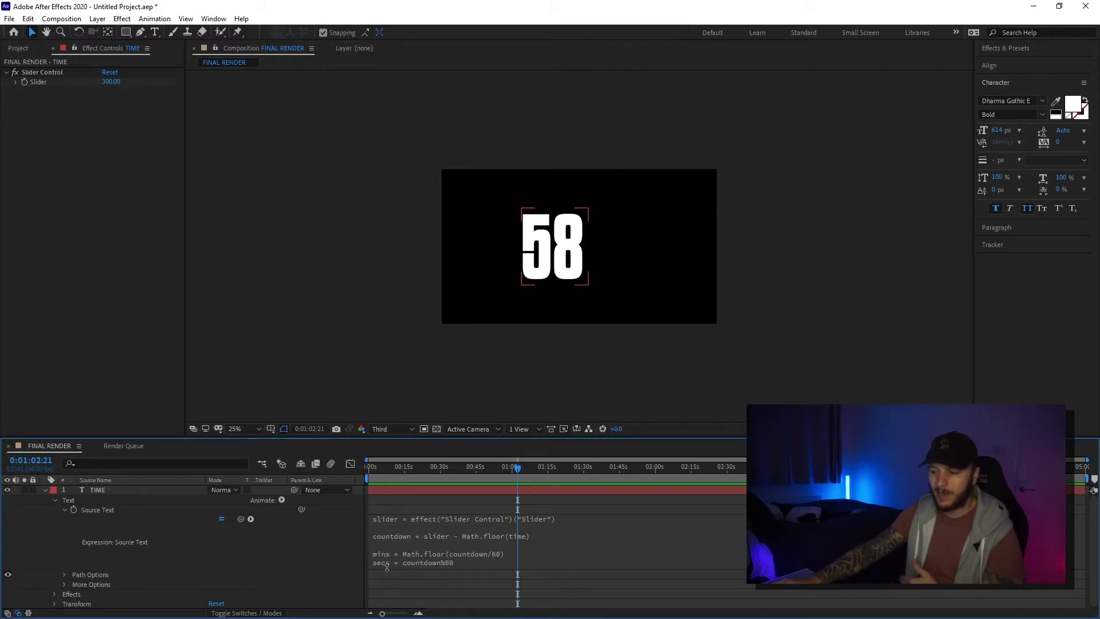
Append the output line mins + ':' + secs and scrub near the start, where the timer reads 5:0
{"action": "left_click", "coordinate": [516, 562]}
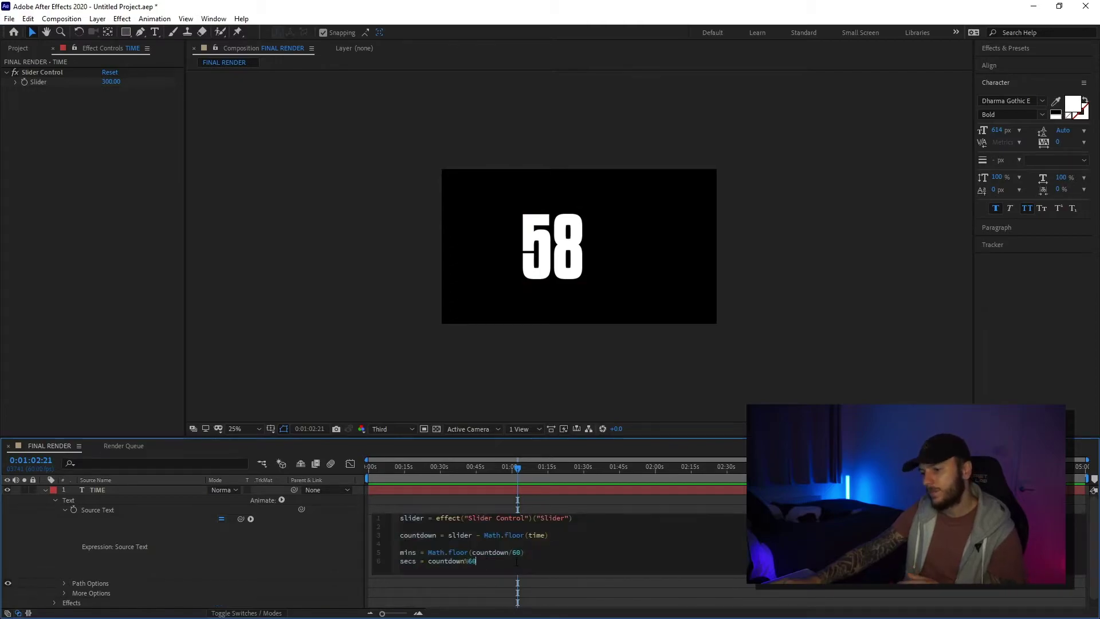
{"action": "key", "text": "Return"}
{"action": "key", "text": "Return"}
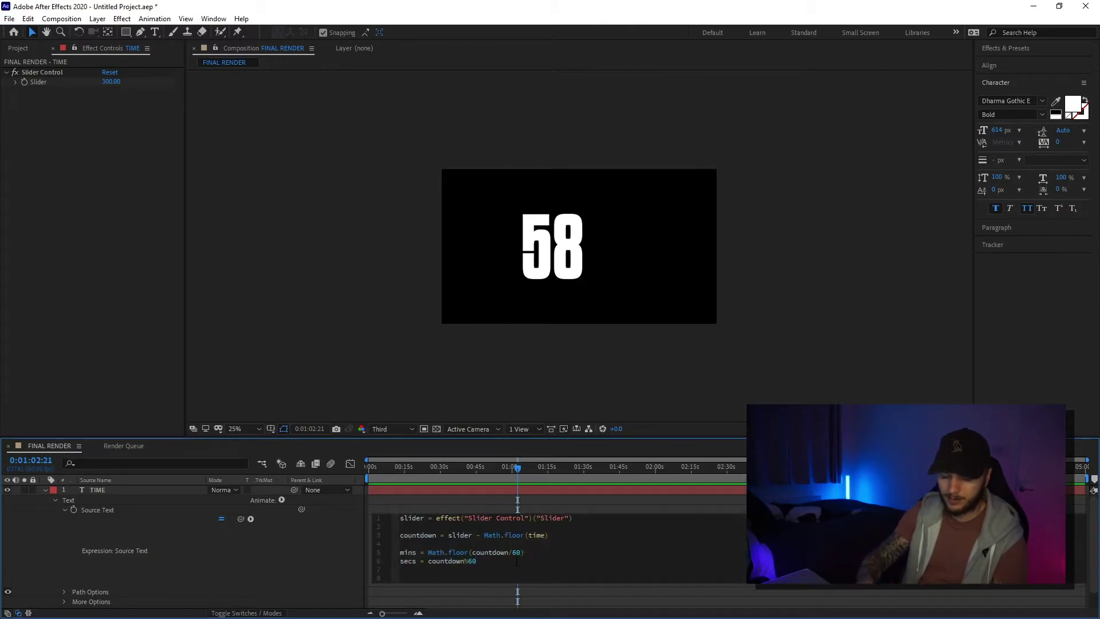
{"action": "type", "text": "mins +"}
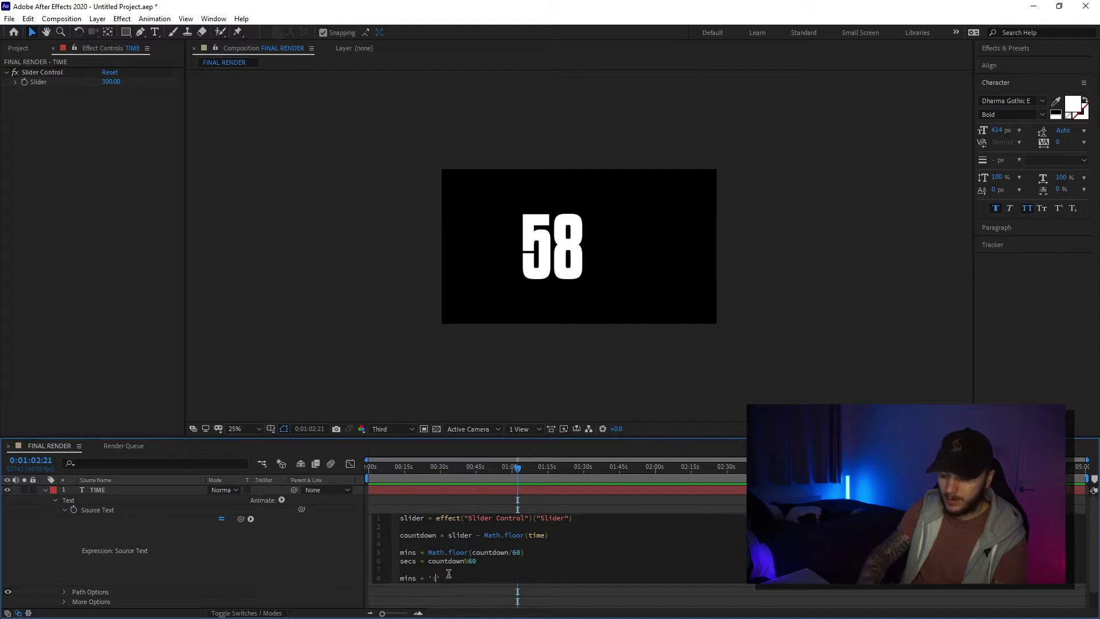
{"action": "type", "text": ":'"}
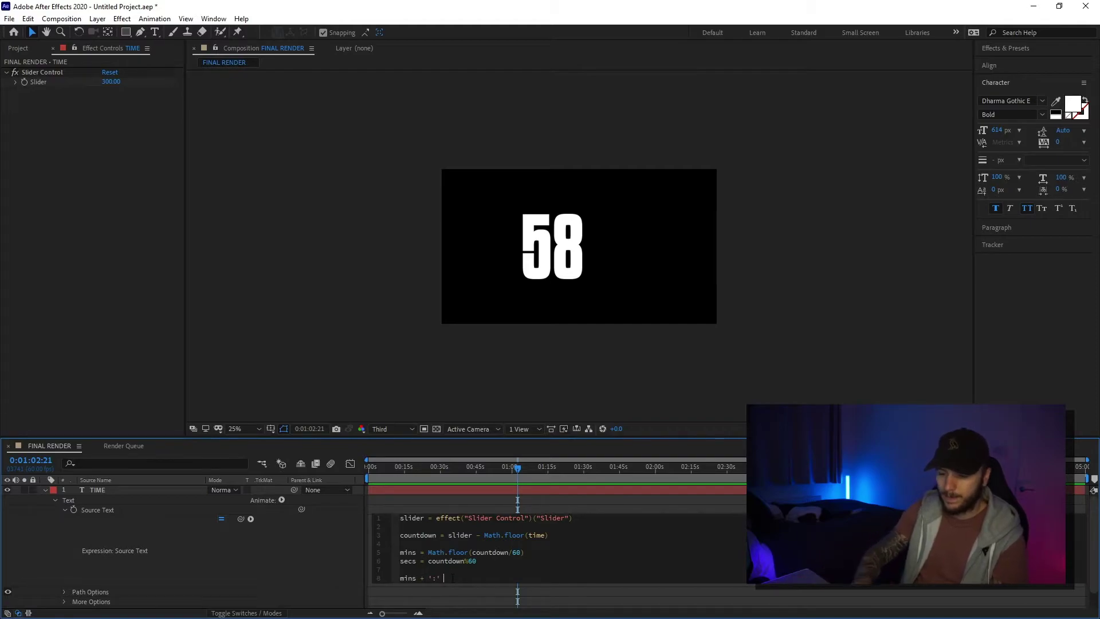
{"action": "type", "text": " + "}
{"action": "type", "text": "secs"}
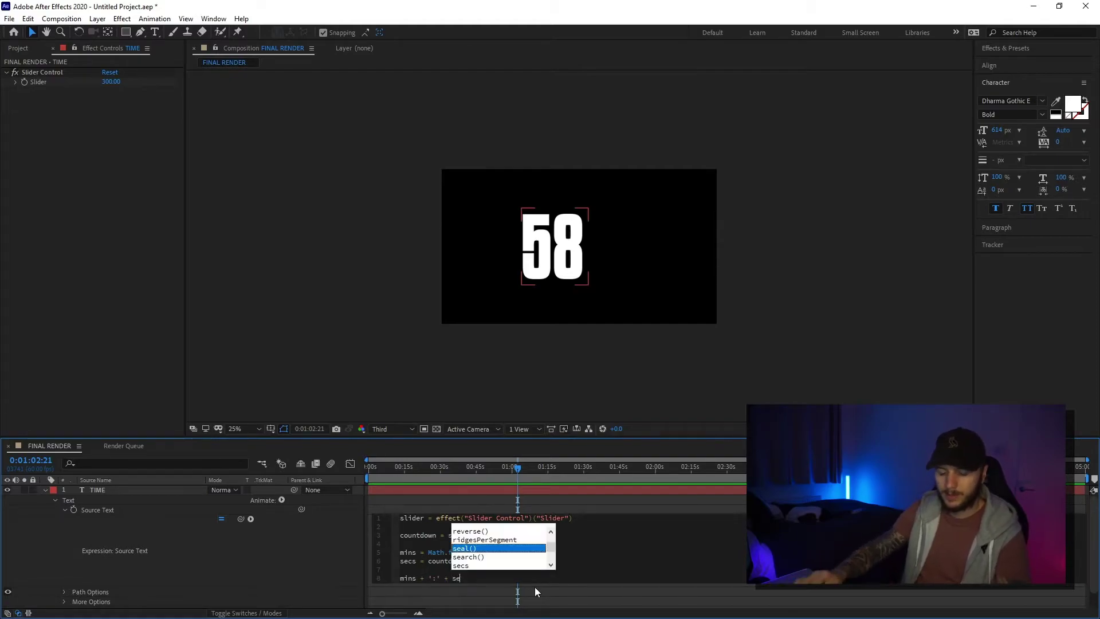
{"action": "left_click", "coordinate": [382, 406]}
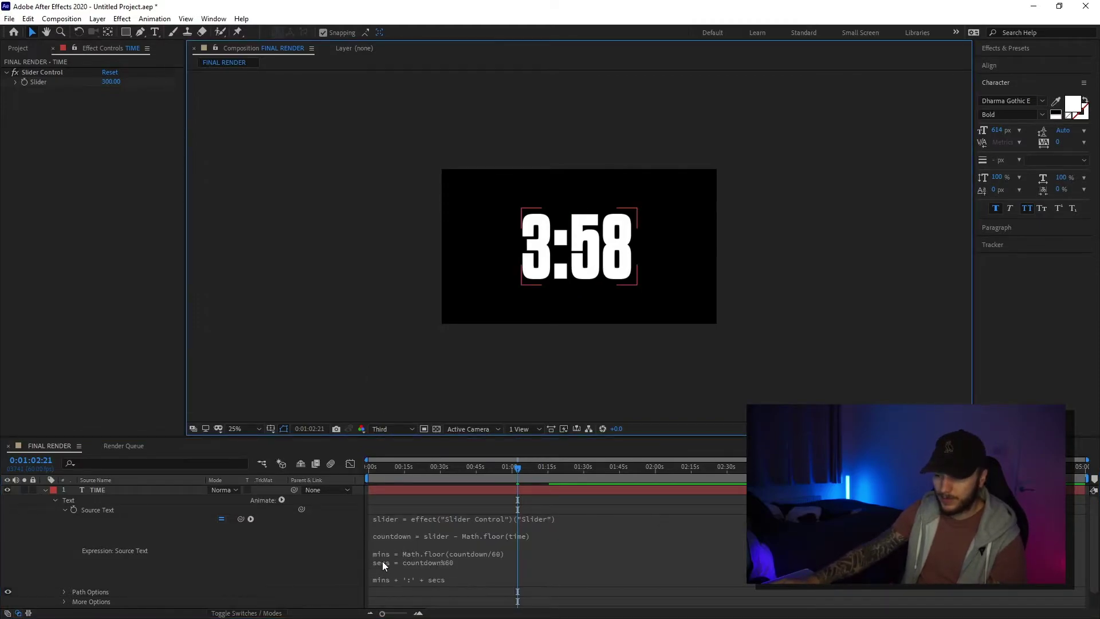
{"action": "left_click", "coordinate": [402, 579]}
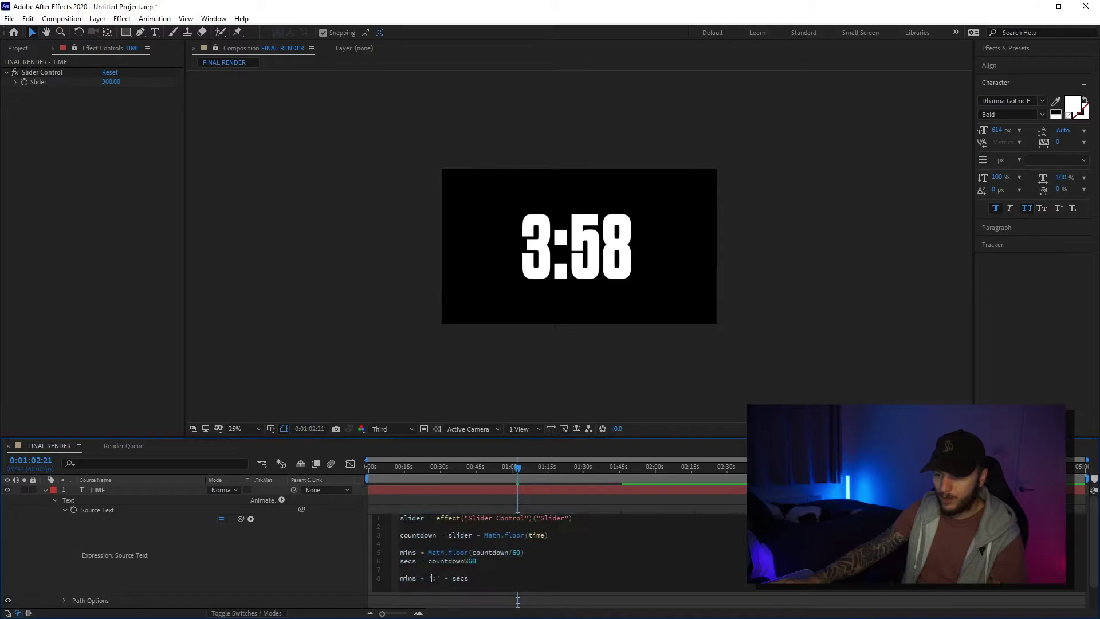
{"action": "left_click_drag", "start_coordinate": [424, 578], "coordinate": [445, 578]}
{"action": "left_click_drag", "start_coordinate": [428, 466], "coordinate": [309, 465]}
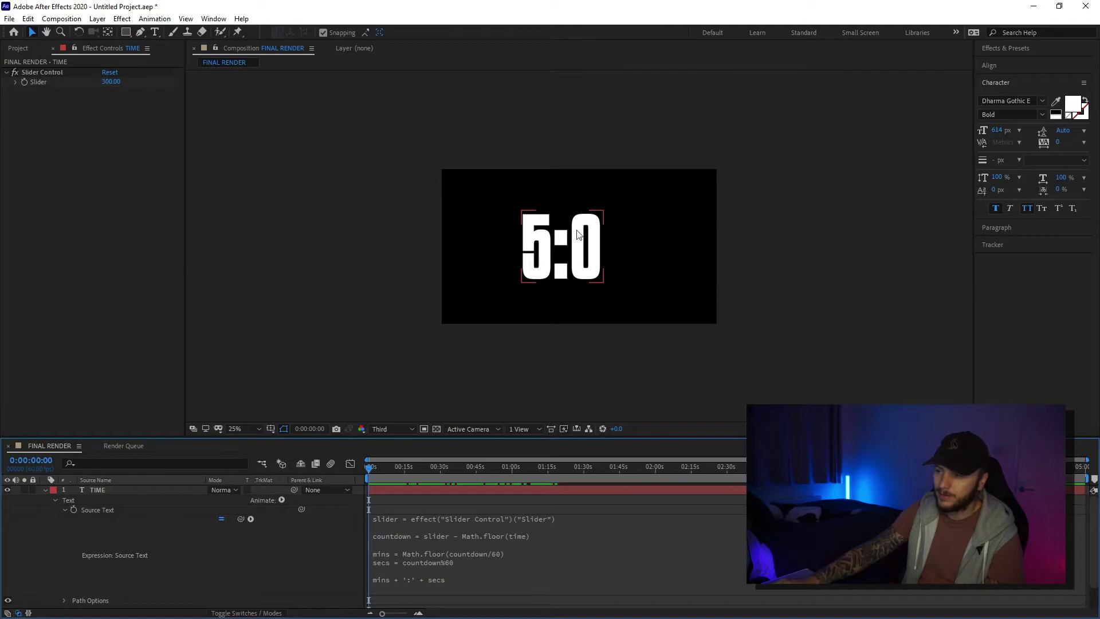
Scrub to about 0:52, where the timer reads 4:8, and reopen the TIME layer's Source Text expression
{"action": "left_click_drag", "start_coordinate": [371, 466], "coordinate": [496, 469]}
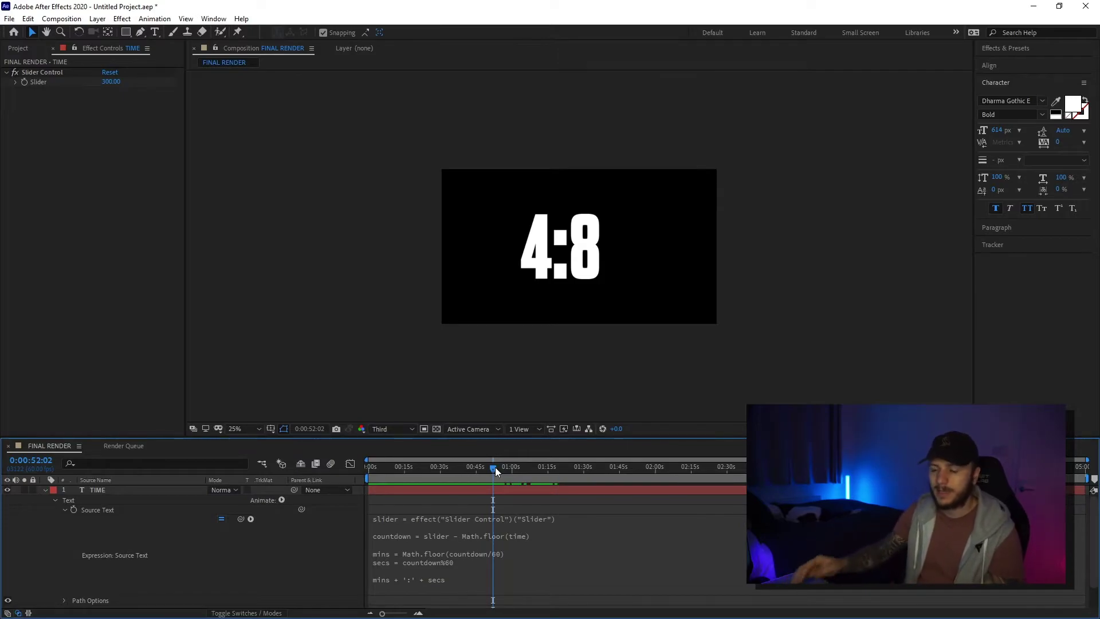
{"action": "left_click", "coordinate": [470, 570]}
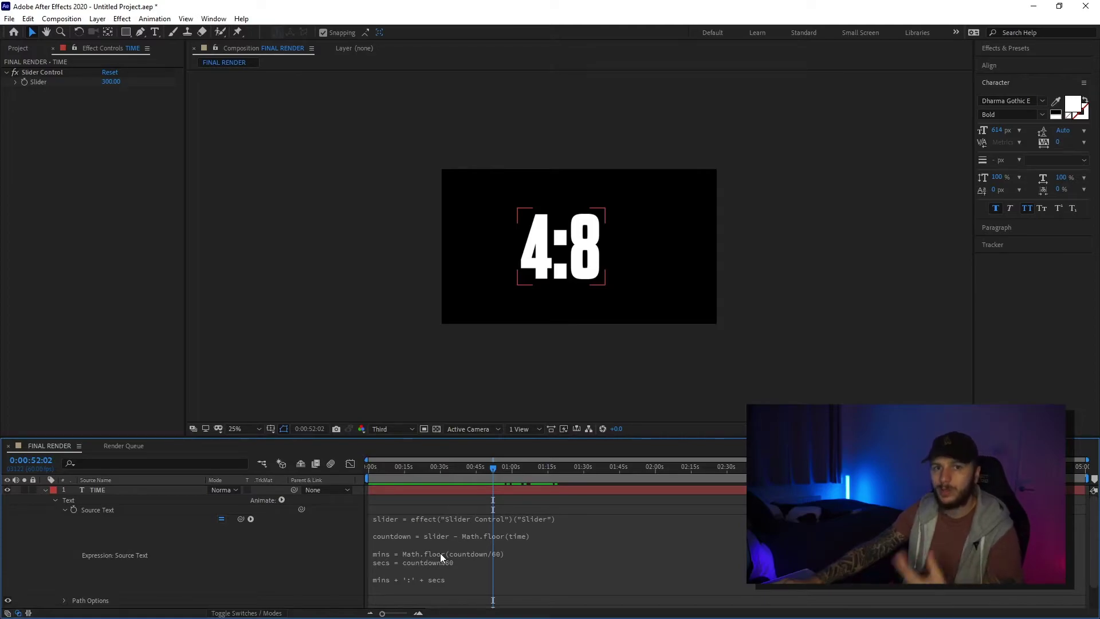
{"action": "left_click", "coordinate": [466, 561]}
{"action": "left_click", "coordinate": [493, 560]}
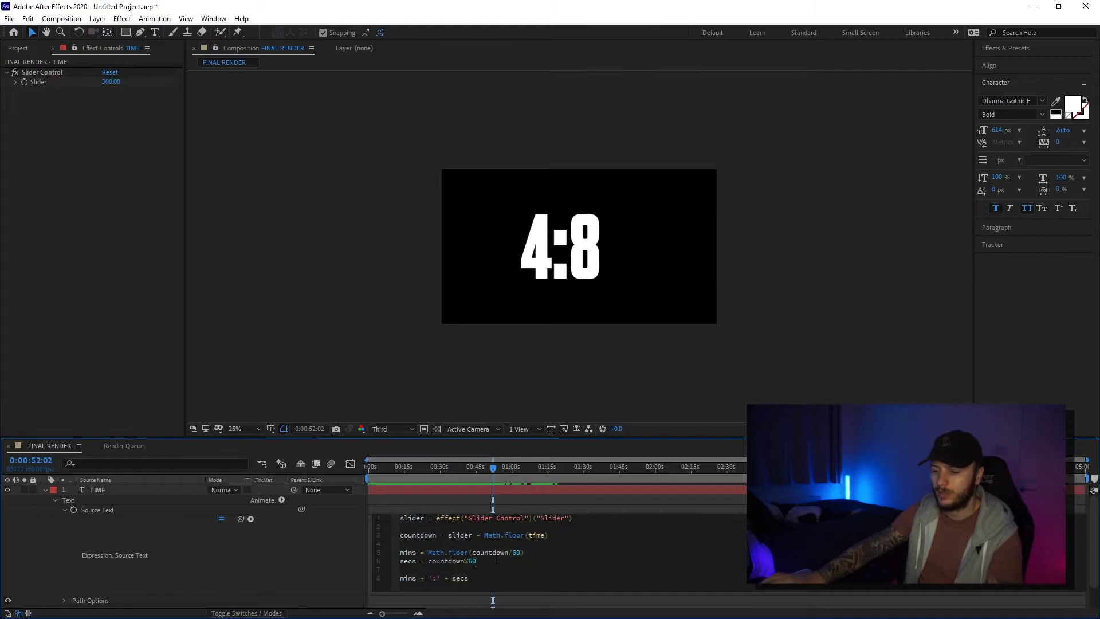
Define function addZero(n) { return n } below the secs line
{"action": "key", "text": "Return"}
{"action": "key", "text": "Return"}
{"action": "type", "text": "funct"}
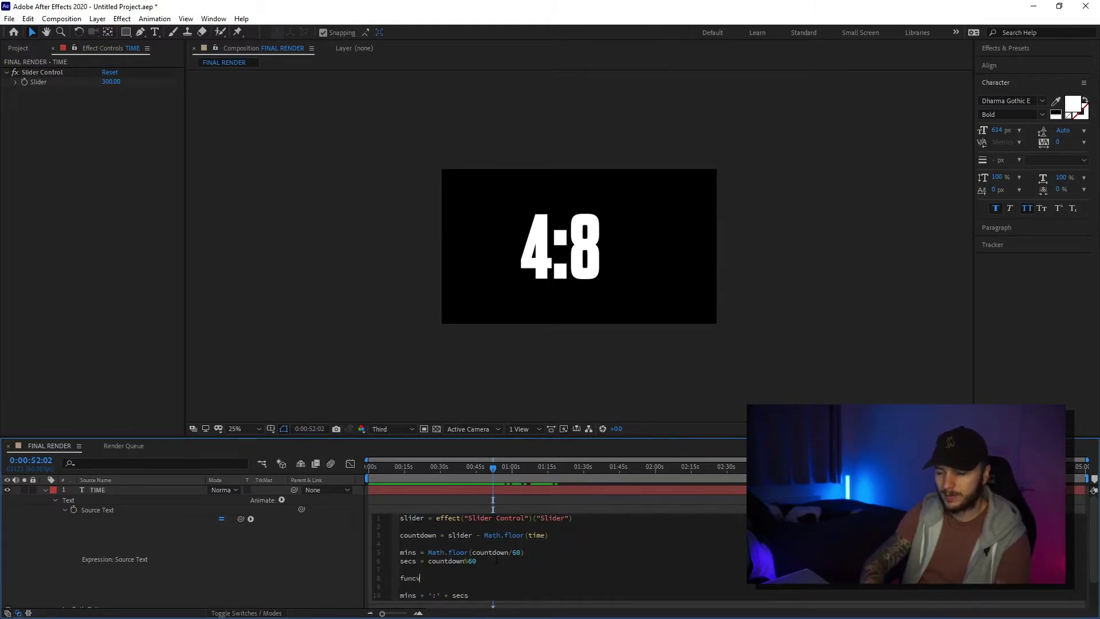
{"action": "type", "text": "ion "}
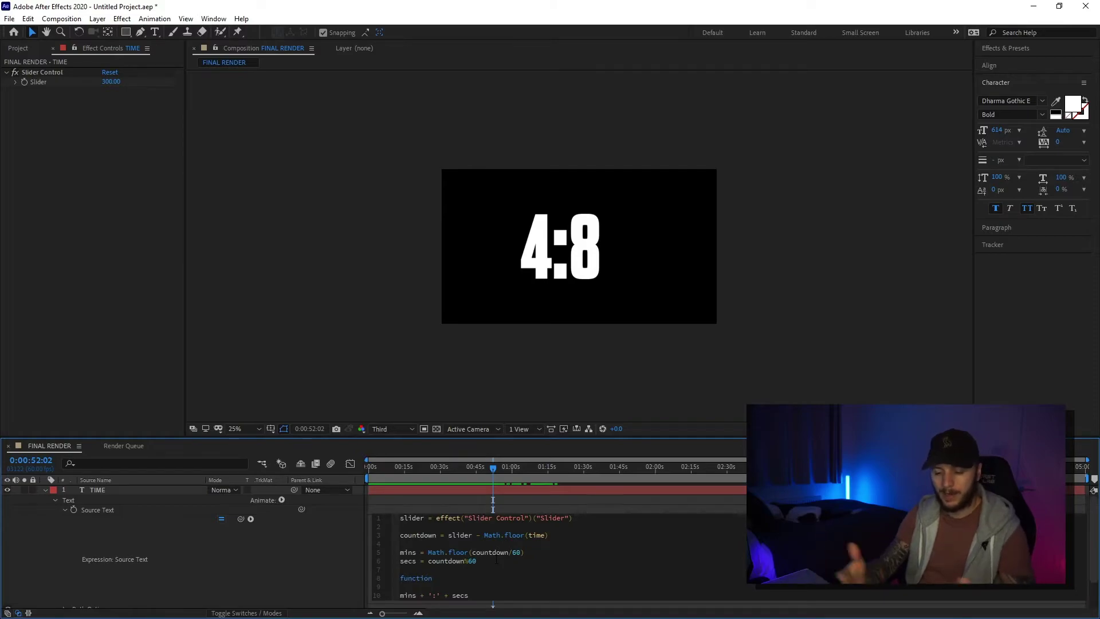
{"action": "type", "text": "monkey"}
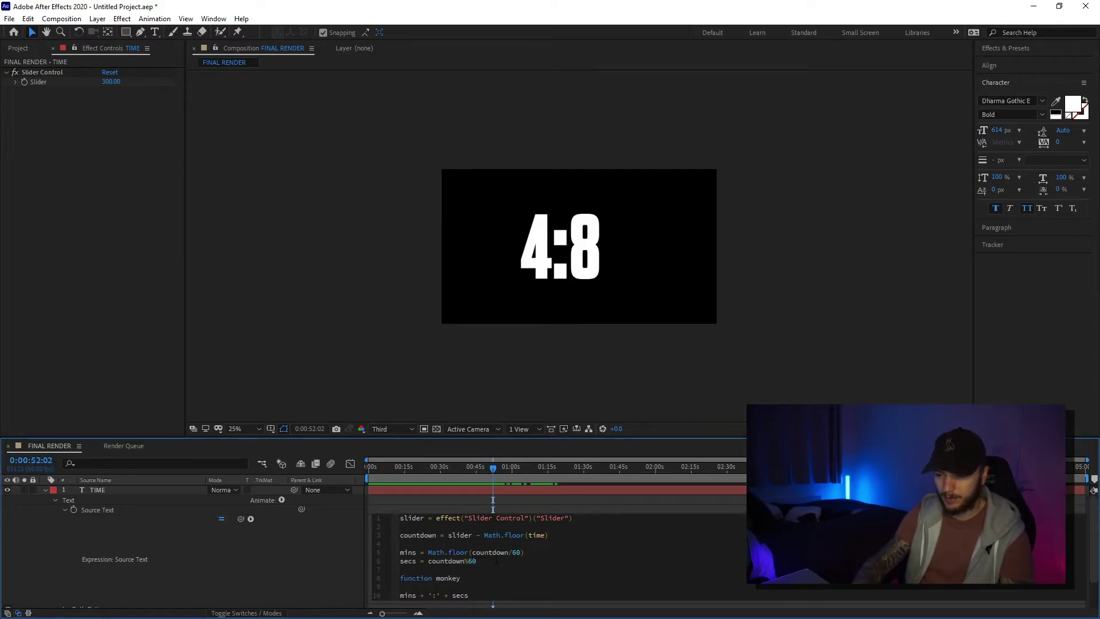
{"action": "key", "text": "ctrl+shift+Left"}
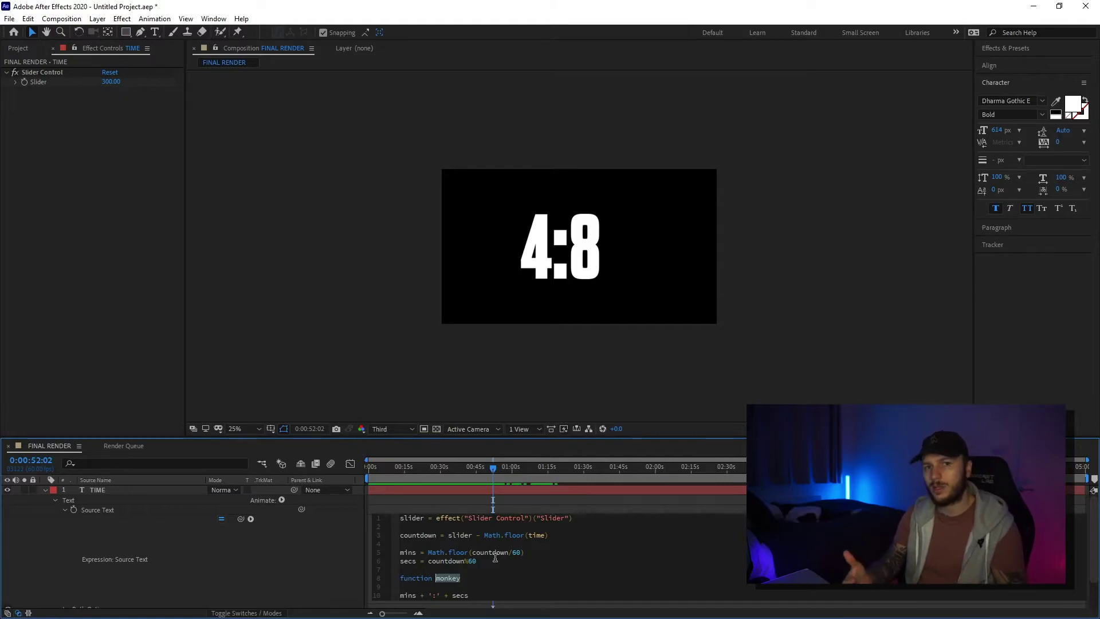
{"action": "type", "text": "addZero"}
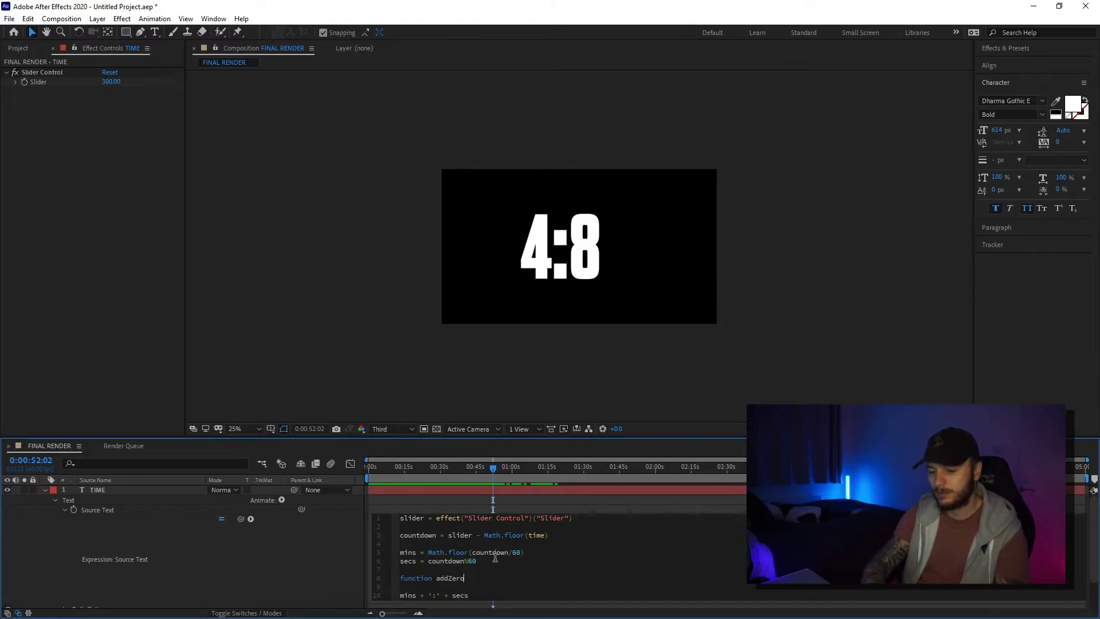
{"action": "type", "text": "() {"}
{"action": "key", "text": "Return"}
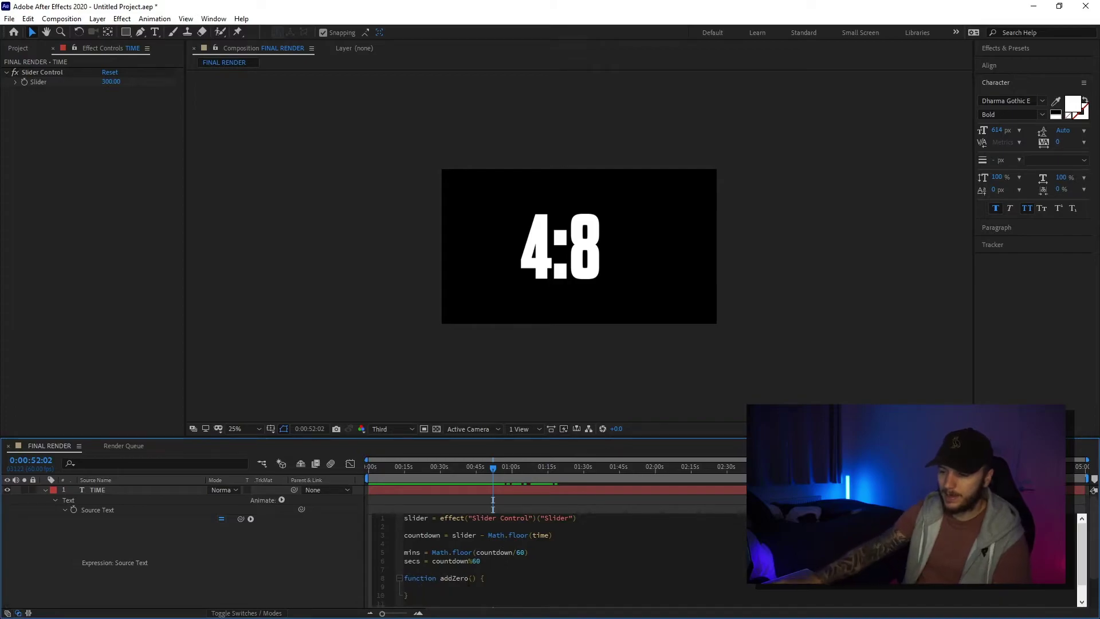
{"action": "key", "text": "Right"}
{"action": "key", "text": "Right"}
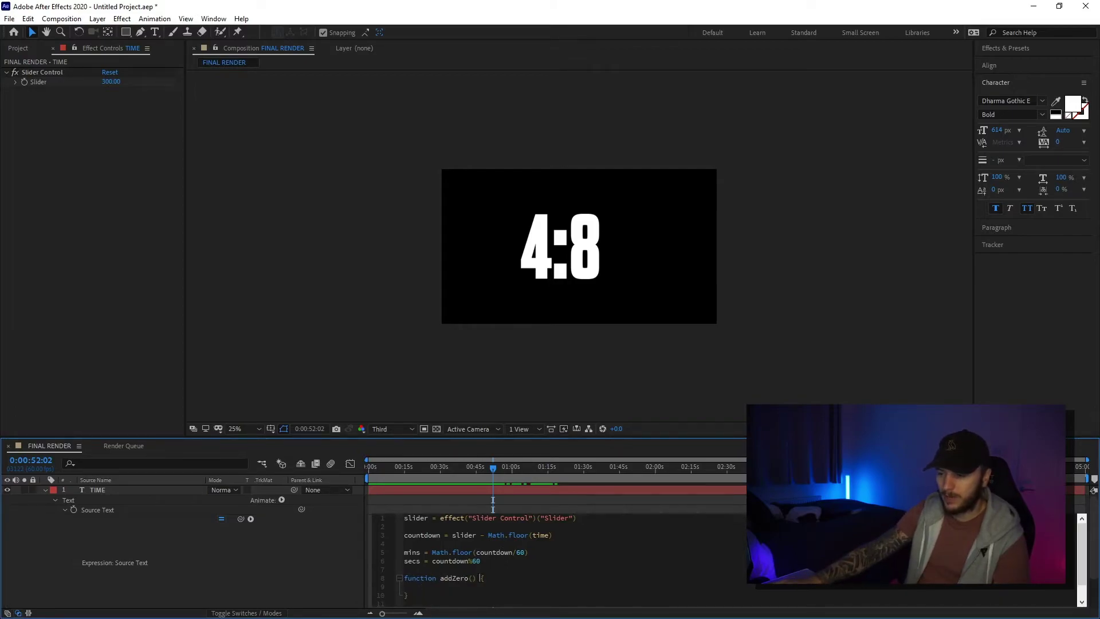
{"action": "left_click_drag", "start_coordinate": [481, 577], "coordinate": [478, 593]}
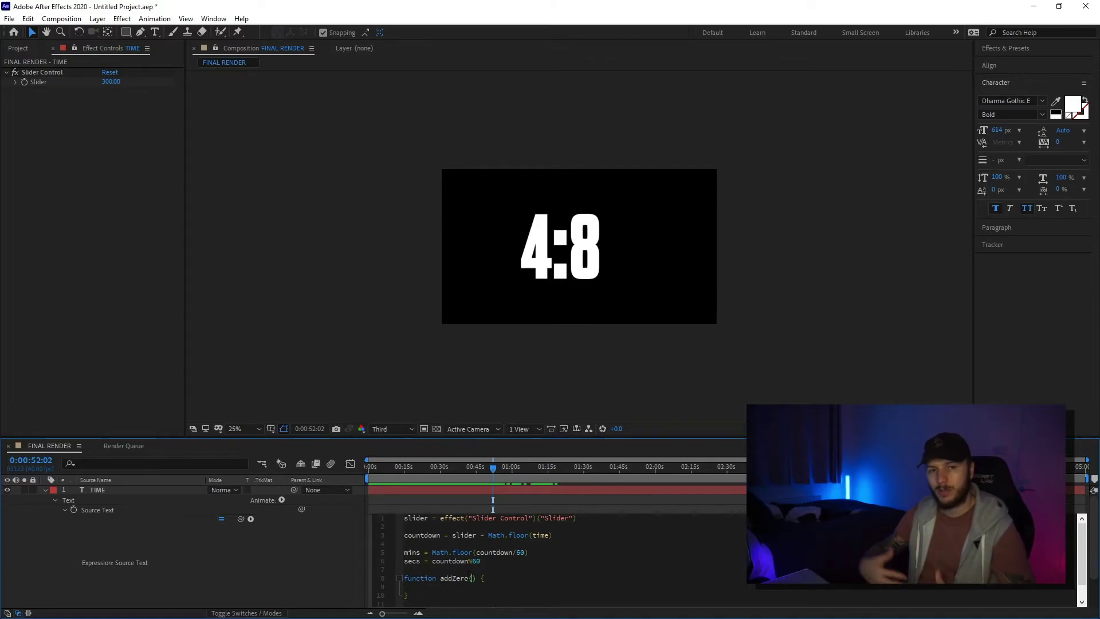
{"action": "left_click_drag", "start_coordinate": [480, 574], "coordinate": [481, 595]}
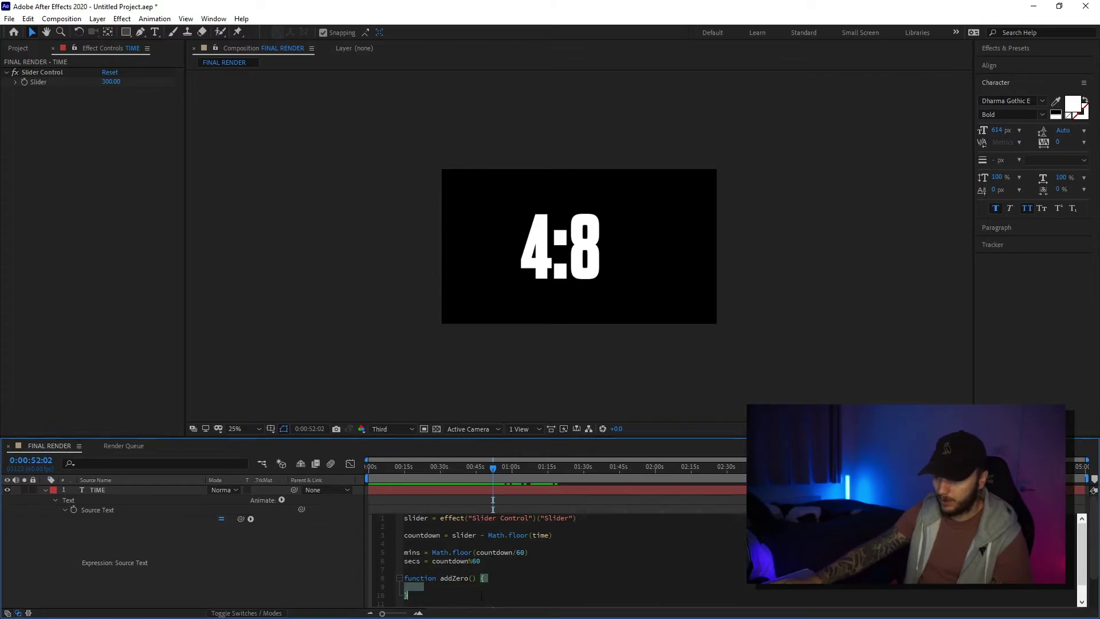
{"action": "left_click", "coordinate": [468, 578]}
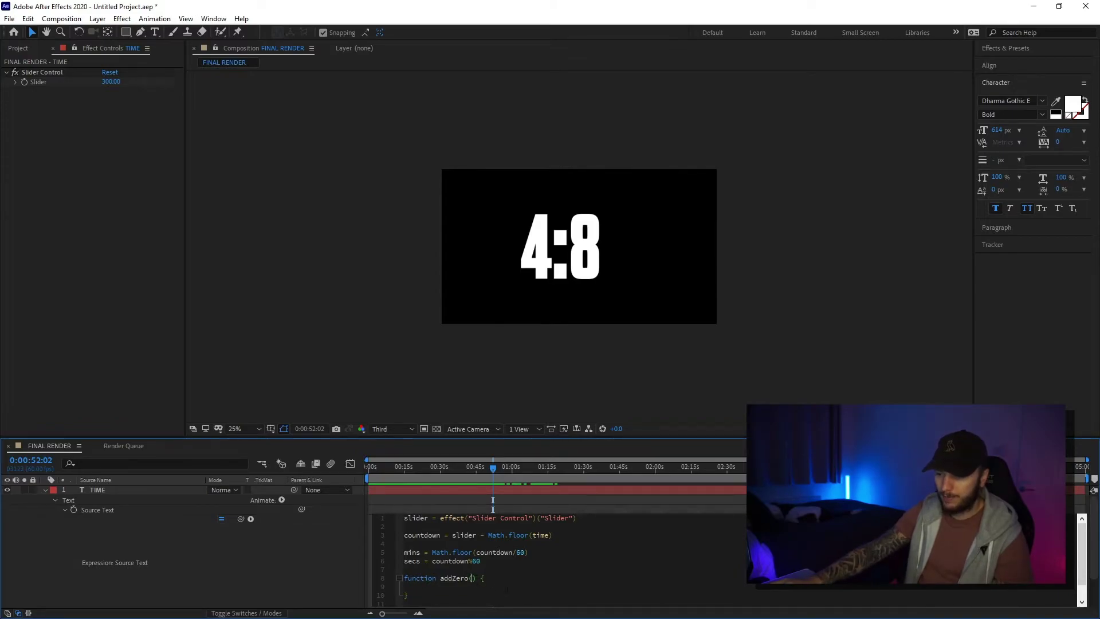
{"action": "scroll", "coordinate": [493, 581], "scroll_direction": "down", "scroll_amount": 1}
{"action": "type", "text": "n"}
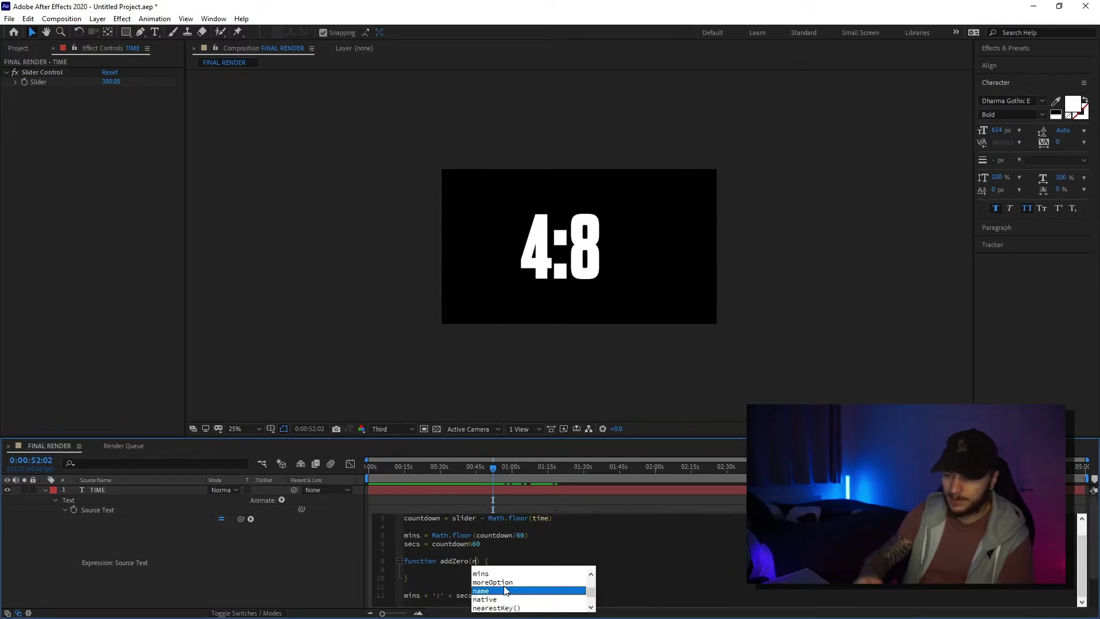
{"action": "left_click", "coordinate": [439, 576]}
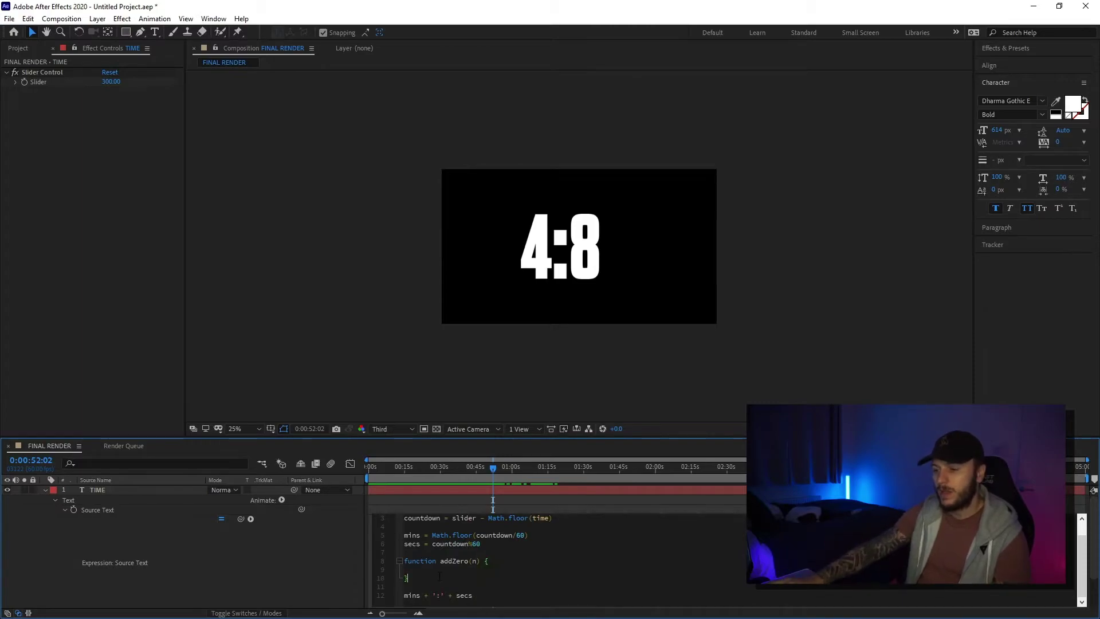
{"action": "type", "text": "return n"}
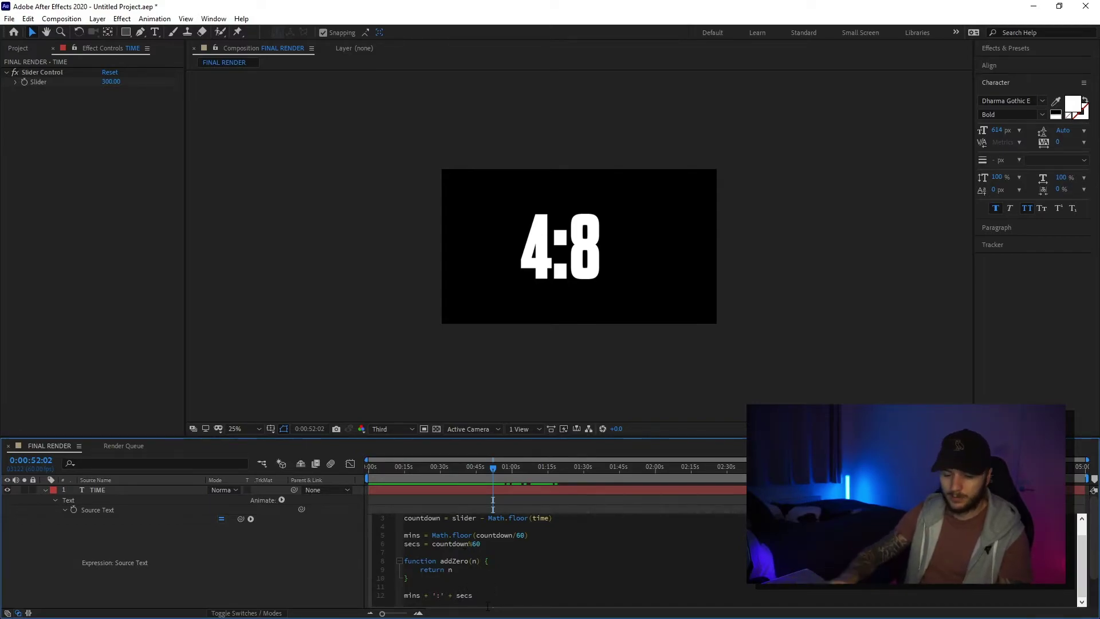
Change the output line to mins + ':' + addZero(secs)
{"action": "left_click", "coordinate": [456, 596]}
{"action": "type", "text": "addZero"}
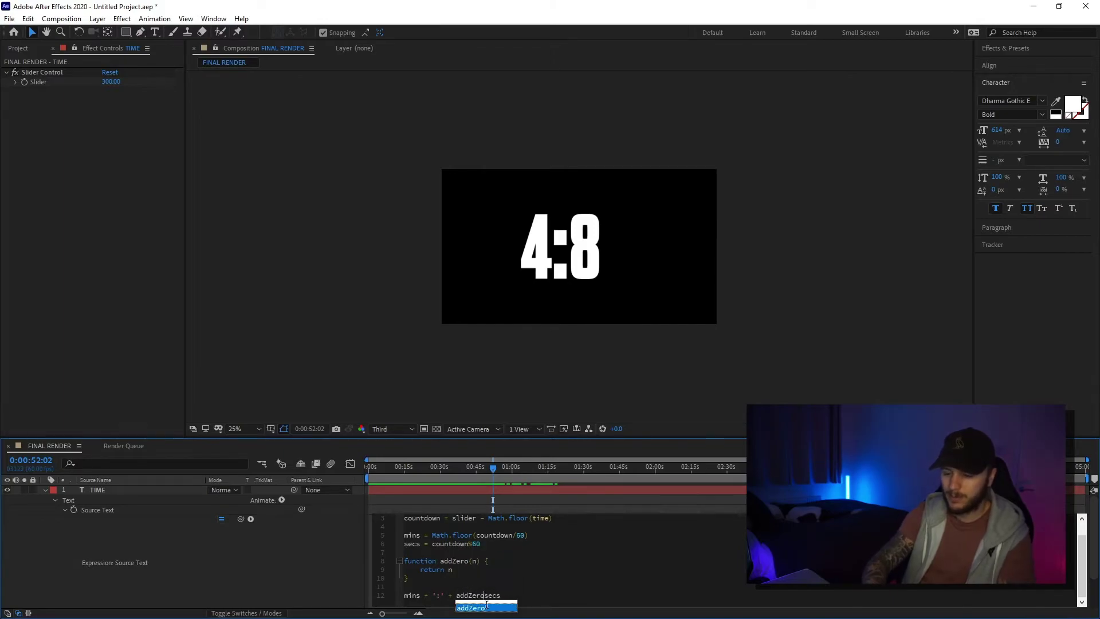
{"action": "key", "text": "Return"}
{"action": "type", "text": "("}
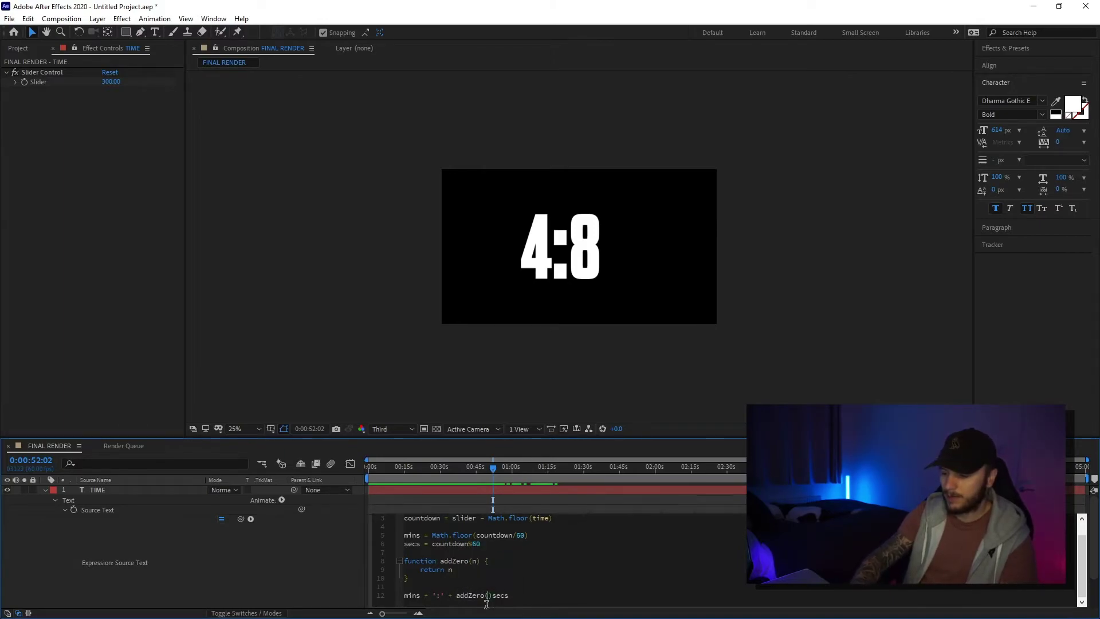
{"action": "key", "text": "Delete"}
{"action": "key", "text": "End"}
{"action": "type", "text": ")"}
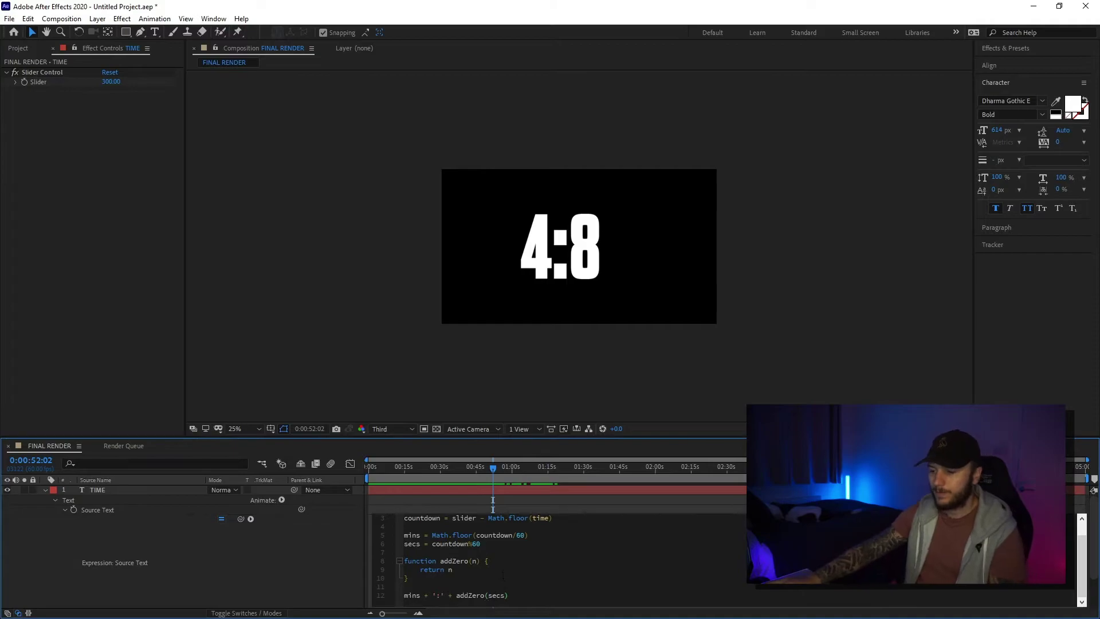
Scrub the timeline to test the timer, now 4:4, and return to addZero's return line
{"action": "left_click_drag", "start_coordinate": [481, 472], "coordinate": [504, 470]}
{"action": "scroll", "coordinate": [447, 585], "scroll_direction": "down", "scroll_amount": 2}
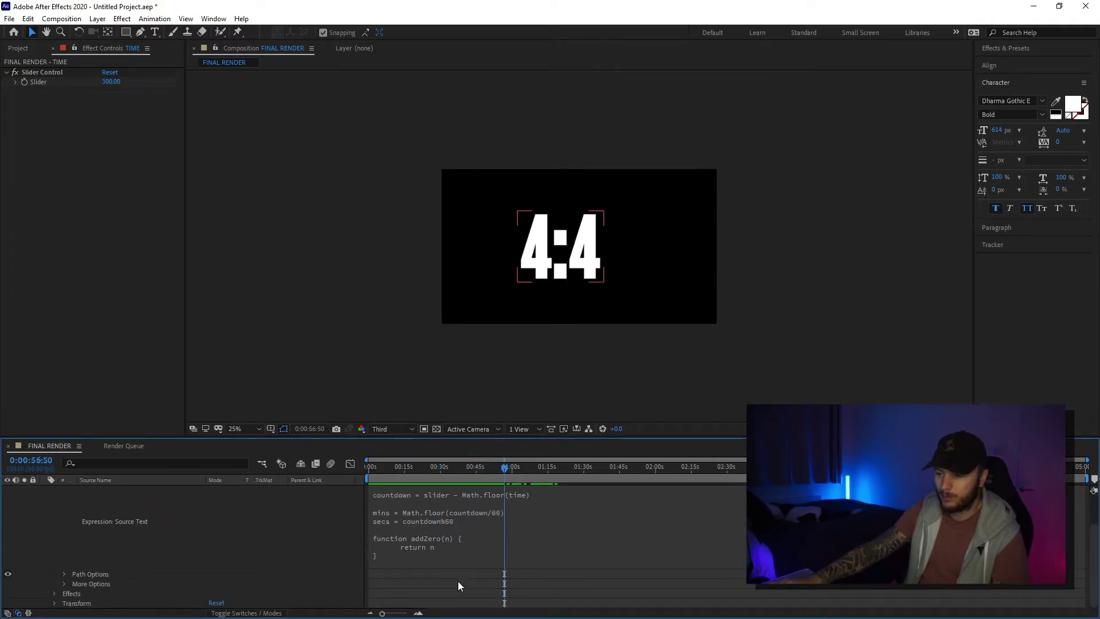
{"action": "left_click", "coordinate": [431, 547]}
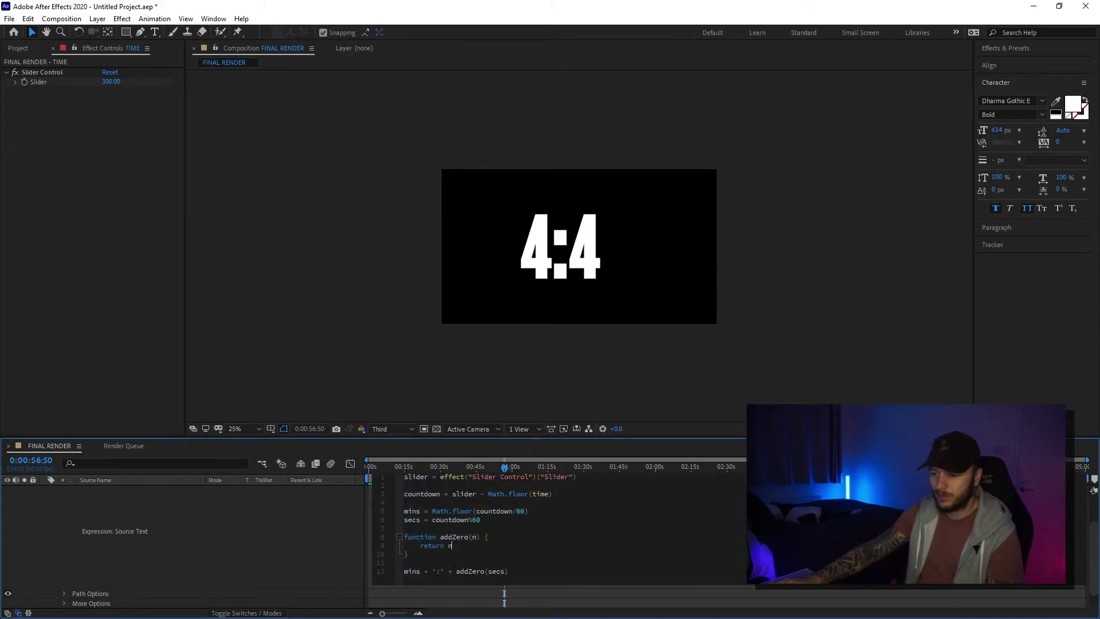
{"action": "key", "text": "ctrl+End"}
{"action": "key", "text": "shift+Home"}
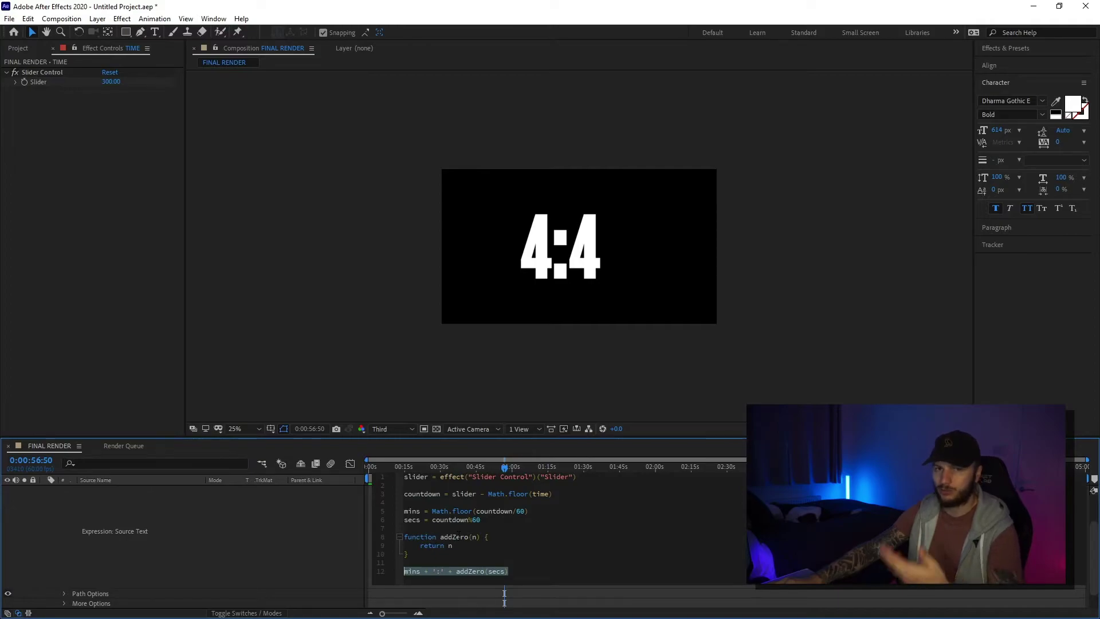
{"action": "key", "text": "Up"}
{"action": "key", "text": "Up"}
{"action": "key", "text": "Up"}
{"action": "key", "text": "End"}
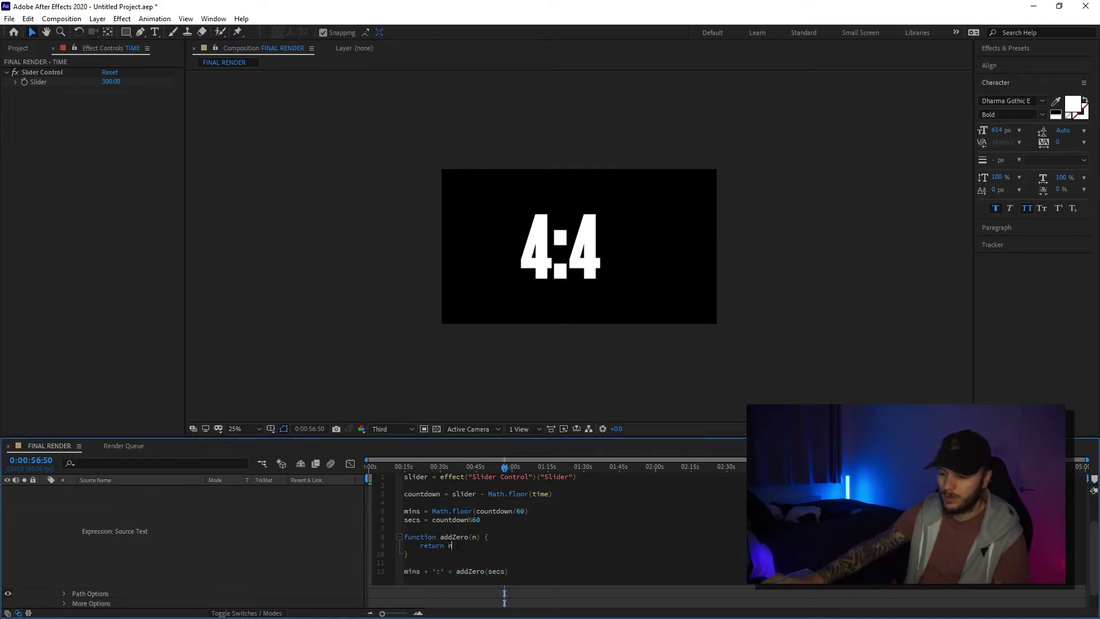
Make addZero return 'monkey' and scrub ahead until the timer reads 3:MONK
{"action": "key", "text": "BackSpace"}
{"action": "type", "text": "'time"}
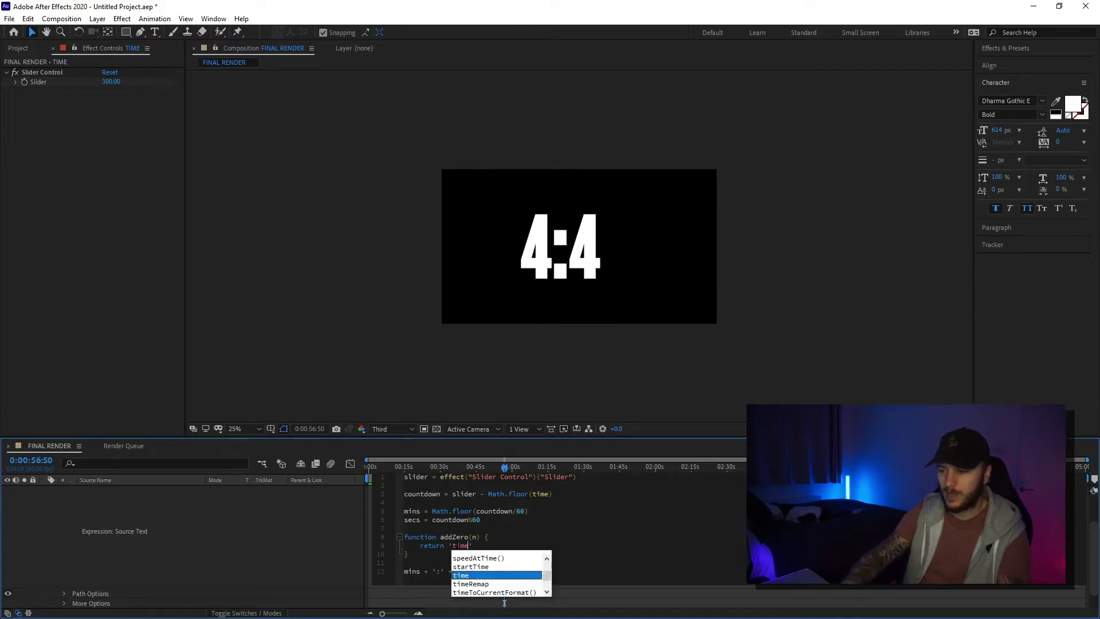
{"action": "key", "text": "BackSpace"}
{"action": "key", "text": "BackSpace"}
{"action": "key", "text": "BackSpace"}
{"action": "key", "text": "BackSpace"}
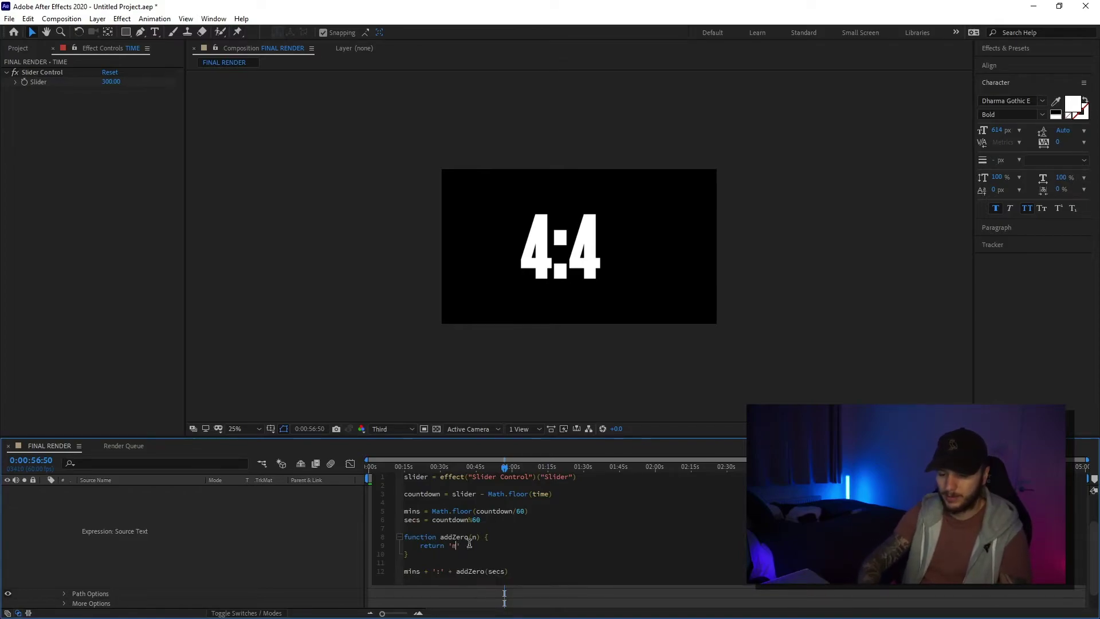
{"action": "type", "text": "monkey"}
{"action": "left_click", "coordinate": [380, 271]}
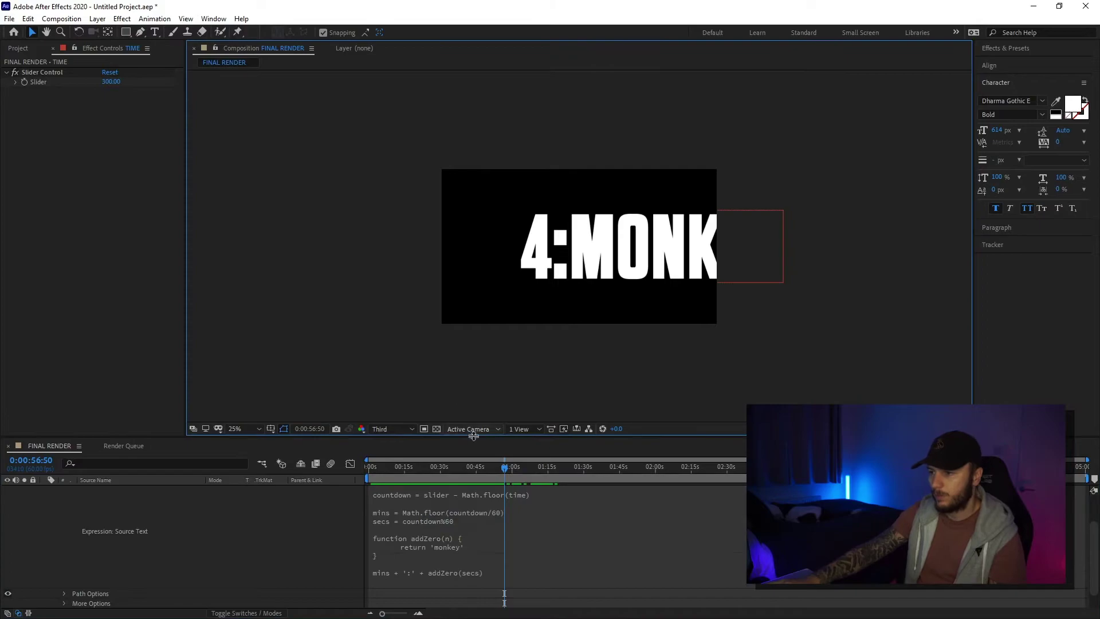
{"action": "left_click_drag", "start_coordinate": [503, 464], "coordinate": [495, 467]}
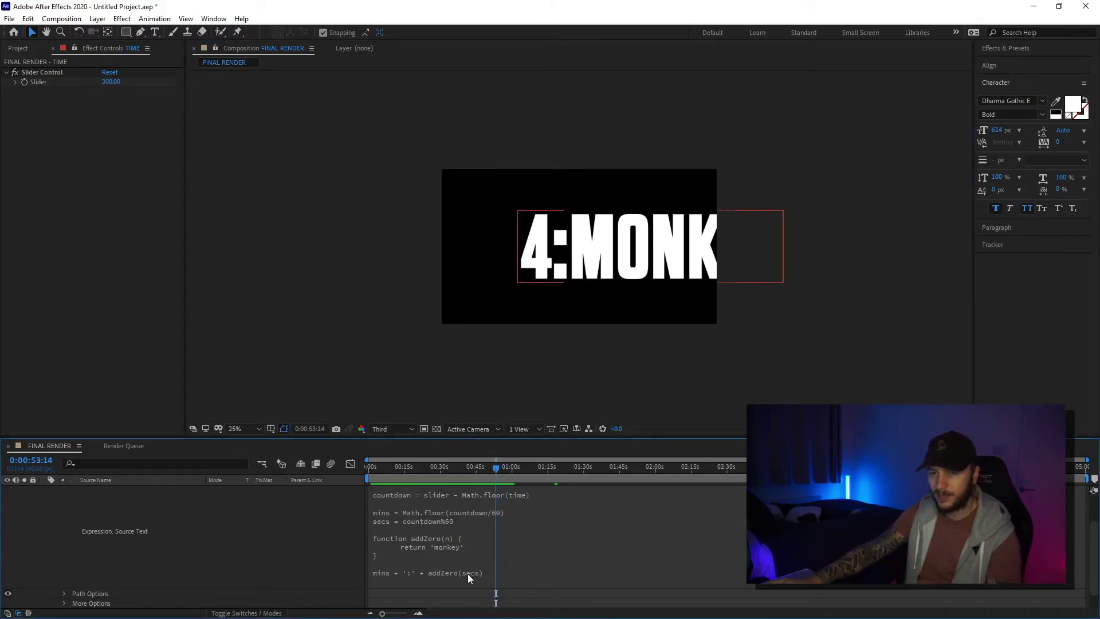
{"action": "left_click_drag", "start_coordinate": [490, 474], "coordinate": [571, 475]}
Reopen the expression and delete the placeholder monkey
{"action": "left_click", "coordinate": [433, 546]}
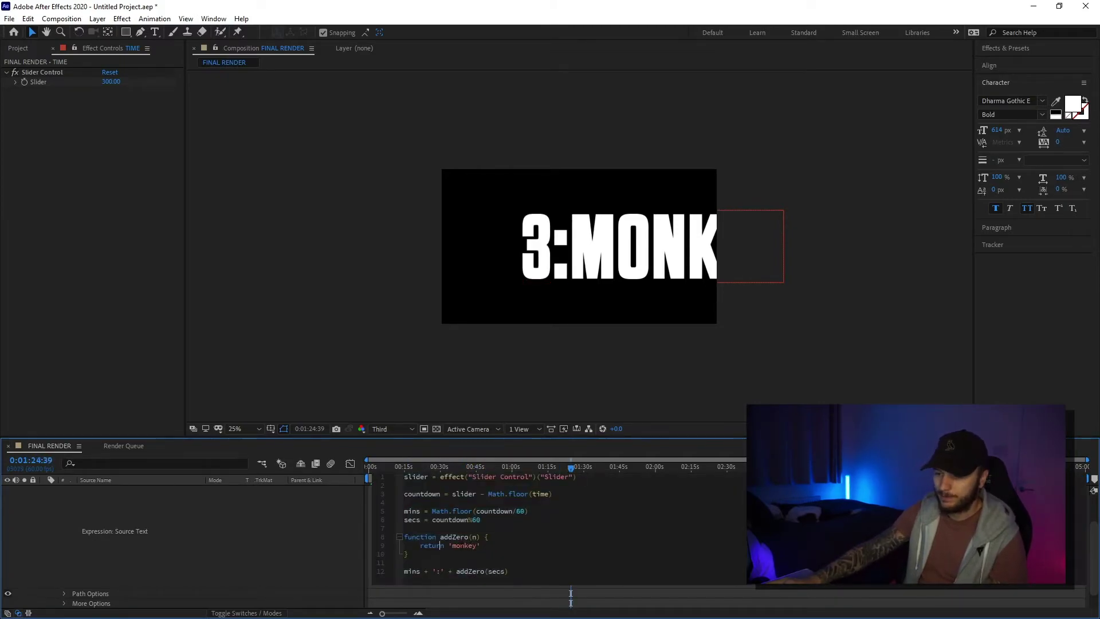
{"action": "double_click", "coordinate": [464, 545]}
{"action": "key", "text": "BackSpace"}
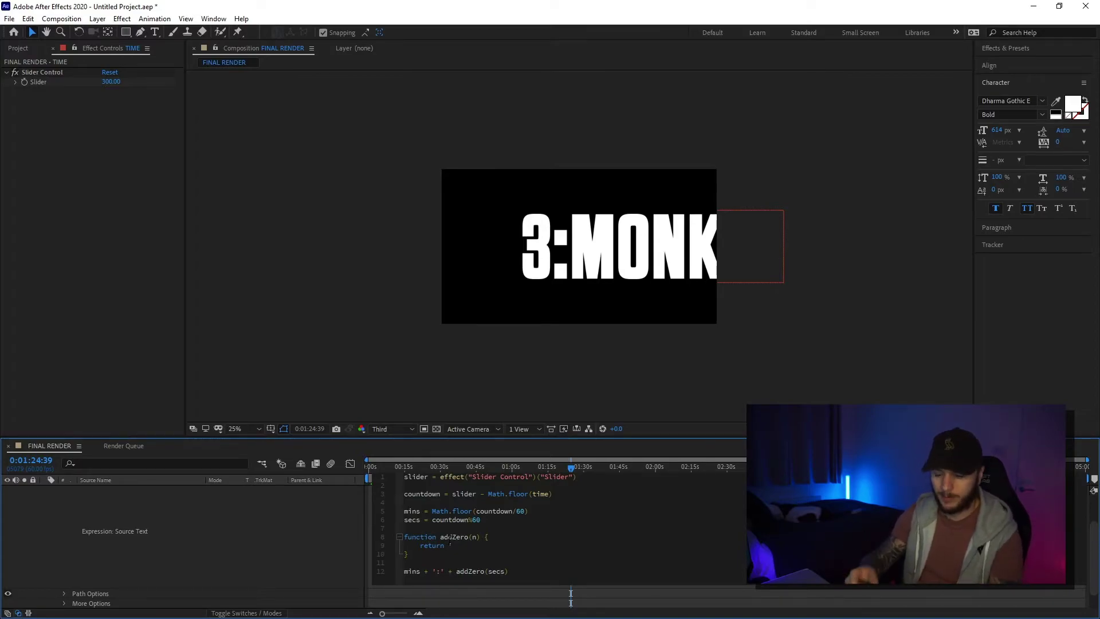
Replace addZero's body with if (n < 10) { return '0' + n }
{"action": "key", "text": "shift+Home"}
{"action": "key", "text": "BackSpace"}
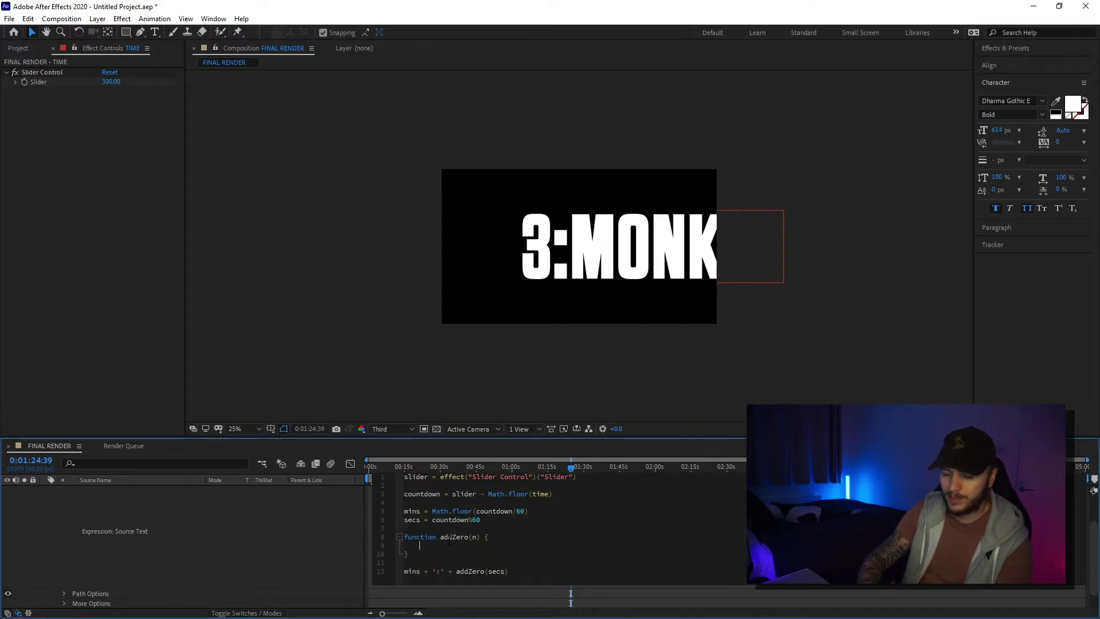
{"action": "type", "text": "if ()"}
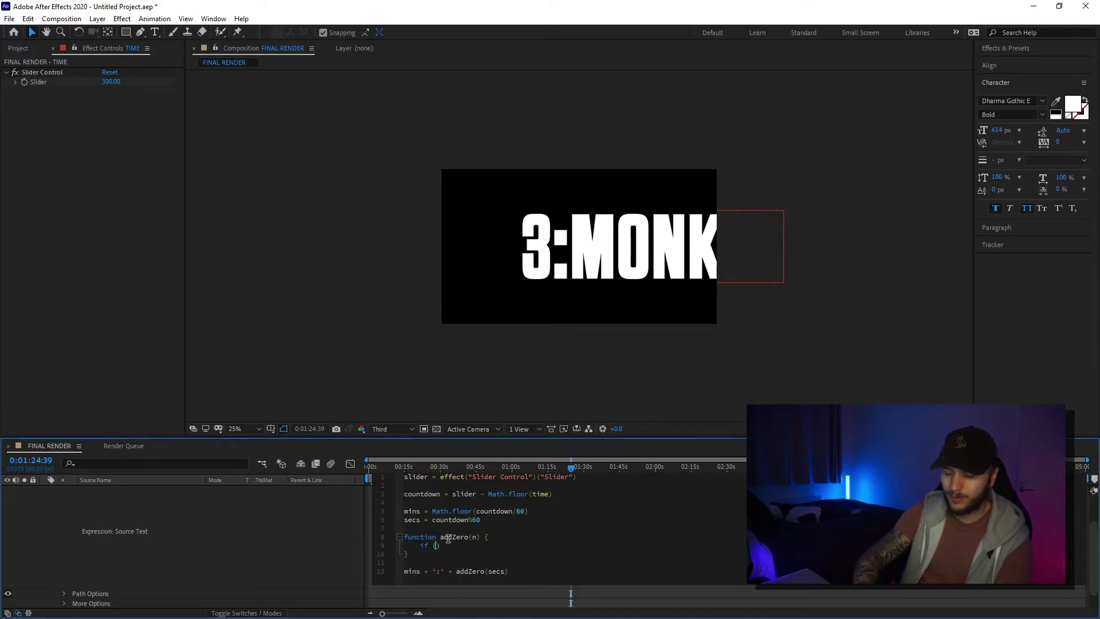
{"action": "type", "text": "n < 10"}
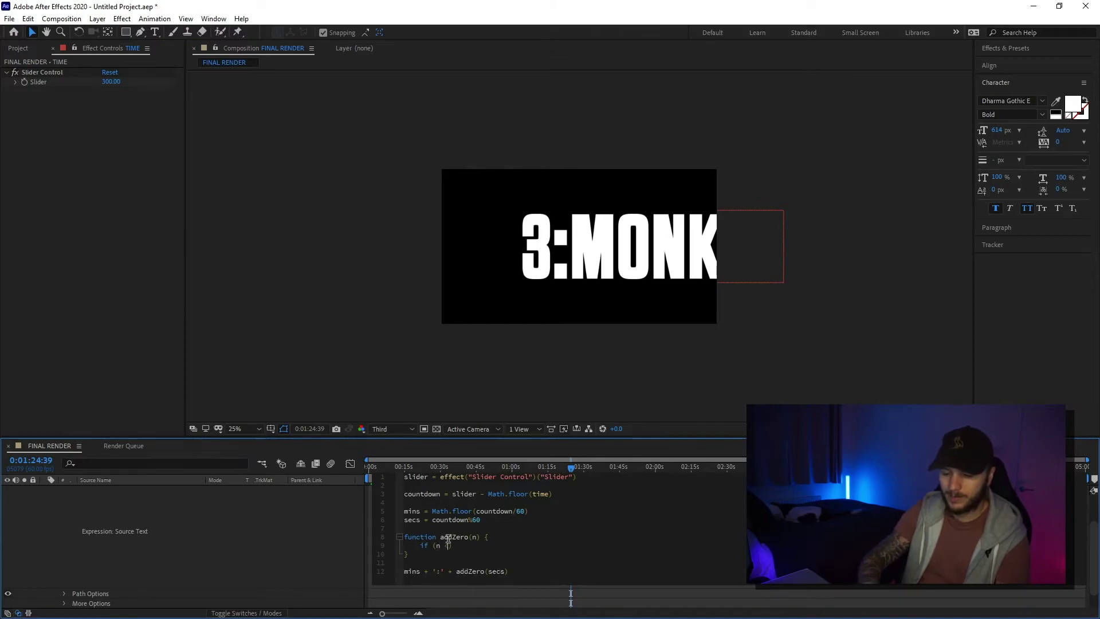
{"action": "key", "text": "End"}
{"action": "type", "text": "{"}
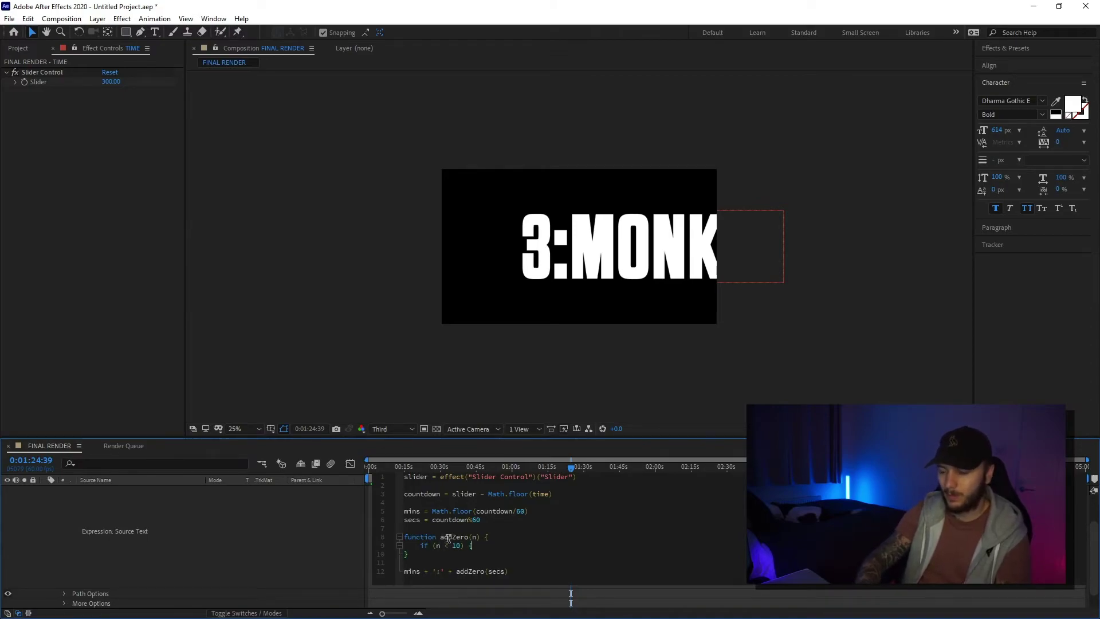
{"action": "key", "text": "Return"}
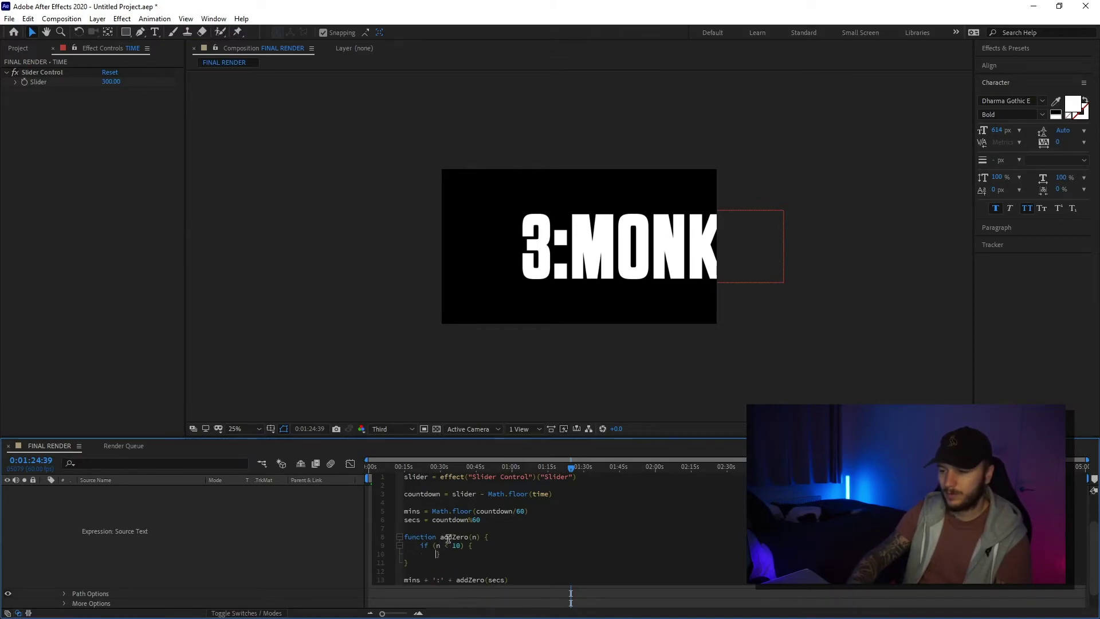
{"action": "key", "text": "Return"}
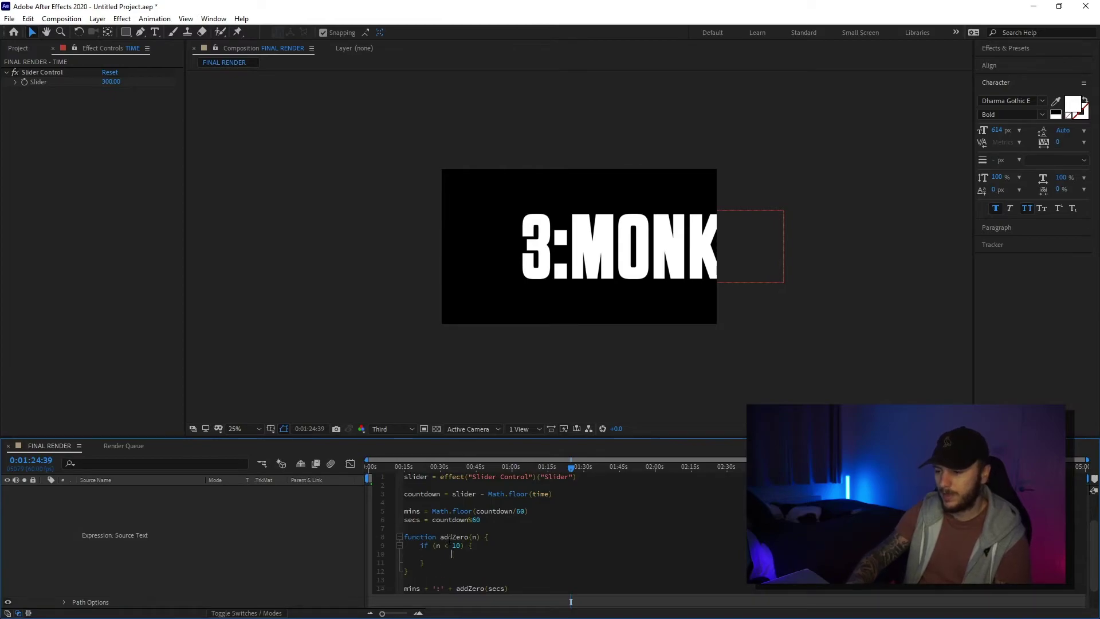
{"action": "type", "text": "return "}
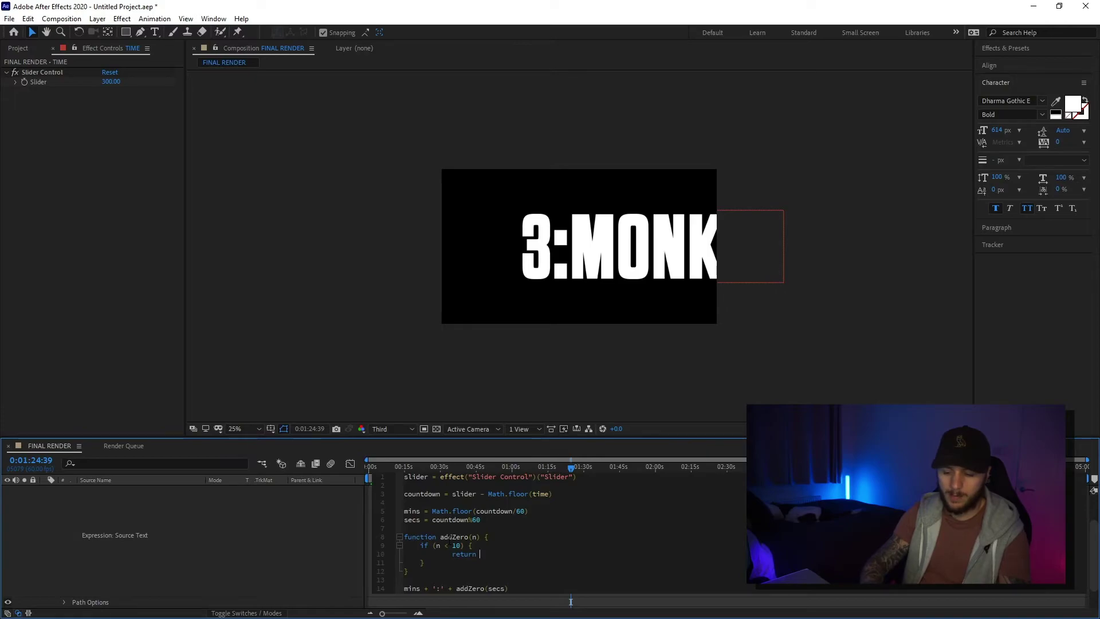
{"action": "type", "text": "'0'"}
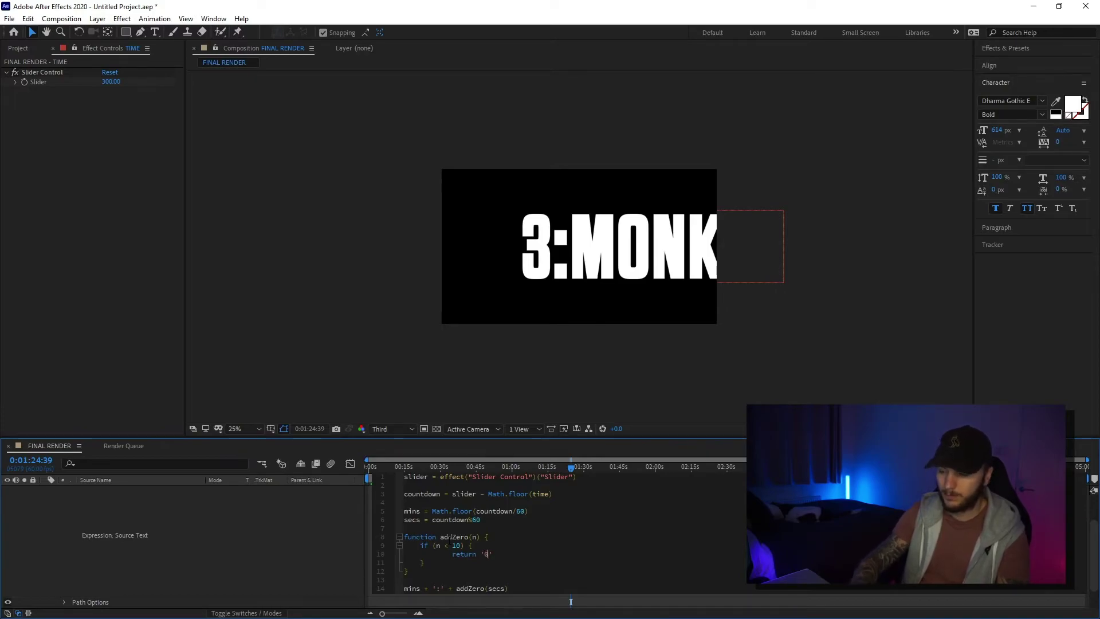
{"action": "type", "text": " + n"}
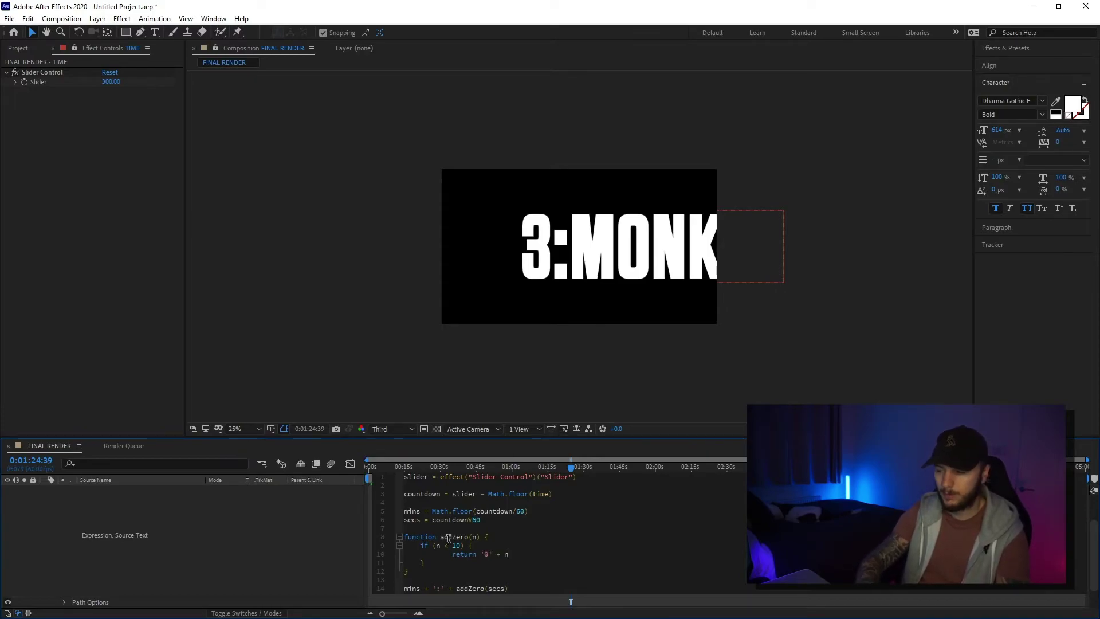
Add an else { return n } branch to addZero and review the finished function
{"action": "key", "text": "Down"}
{"action": "type", "text": "else {"}
{"action": "key", "text": "Return"}
{"action": "type", "text": "return n"}
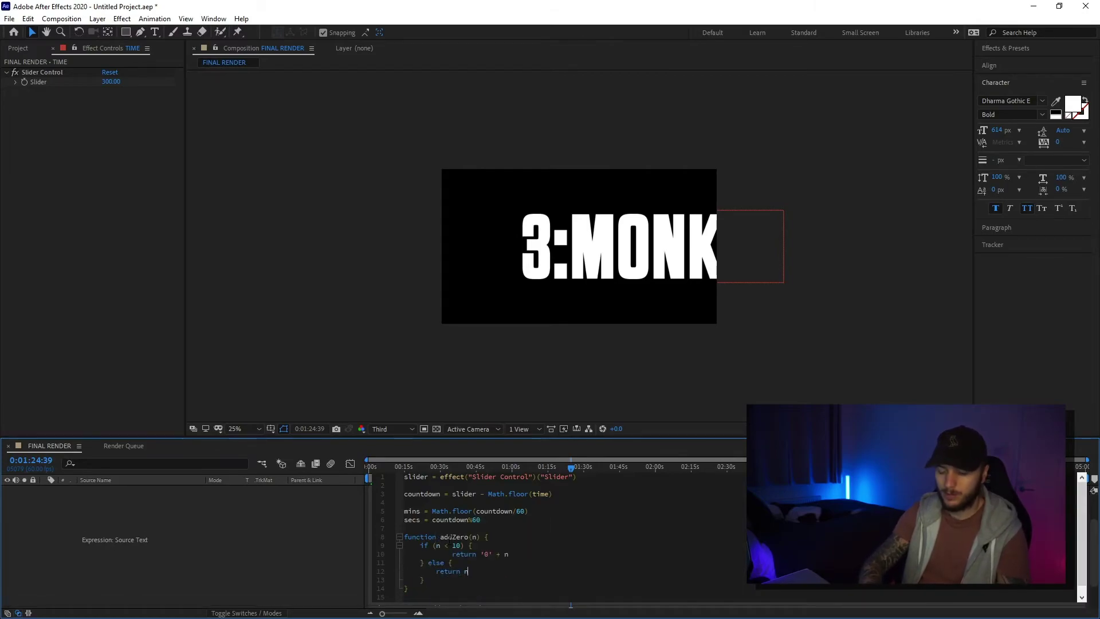
{"action": "key", "text": "Down"}
{"action": "key", "text": "Down"}
{"action": "key", "text": "Down"}
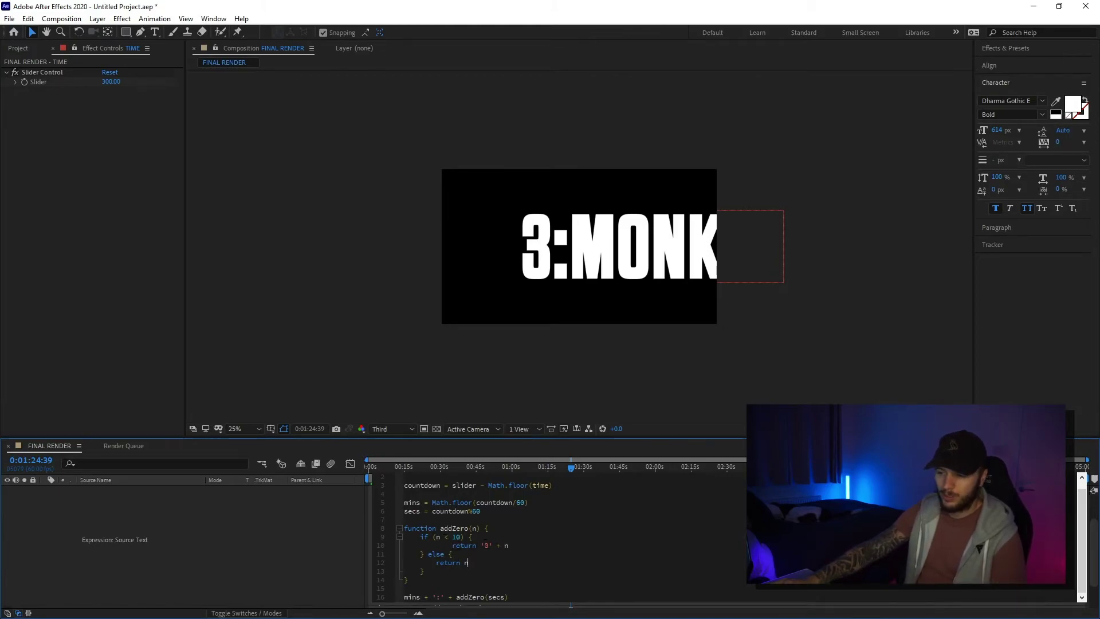
{"action": "double_click", "coordinate": [486, 545]}
{"action": "double_click", "coordinate": [505, 545]}
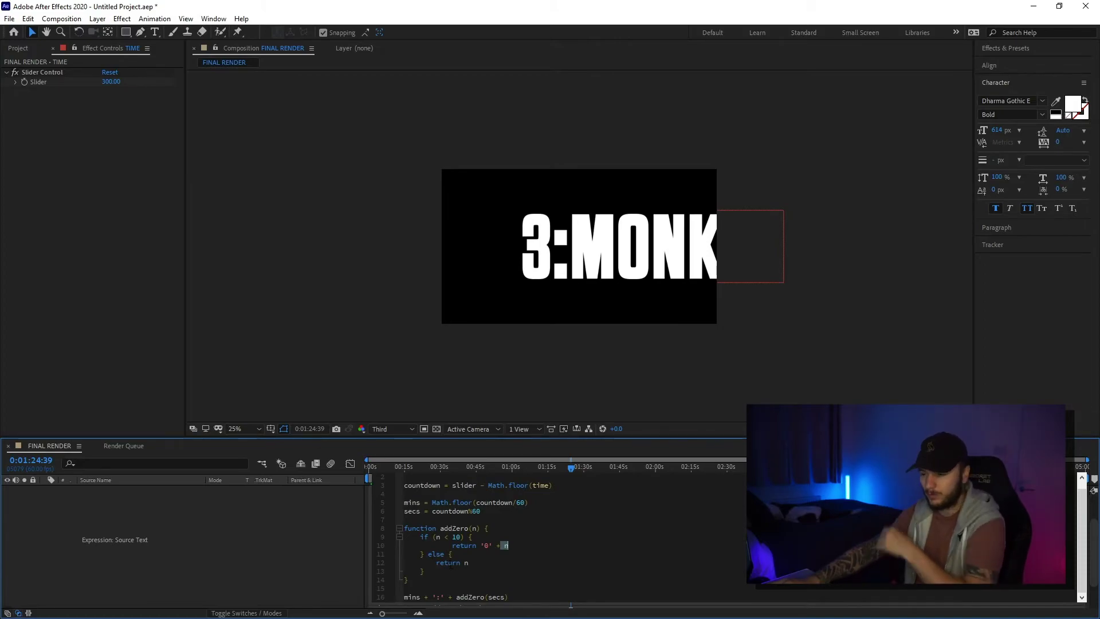
{"action": "left_click", "coordinate": [508, 573]}
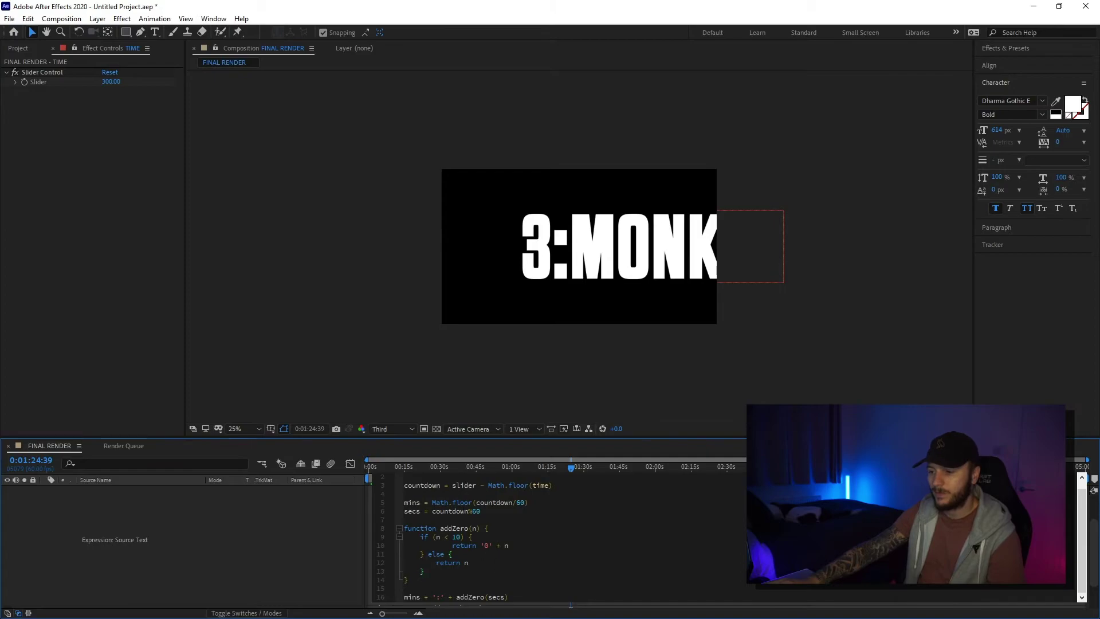
{"action": "scroll", "coordinate": [404, 484], "scroll_direction": "up", "scroll_amount": 1}
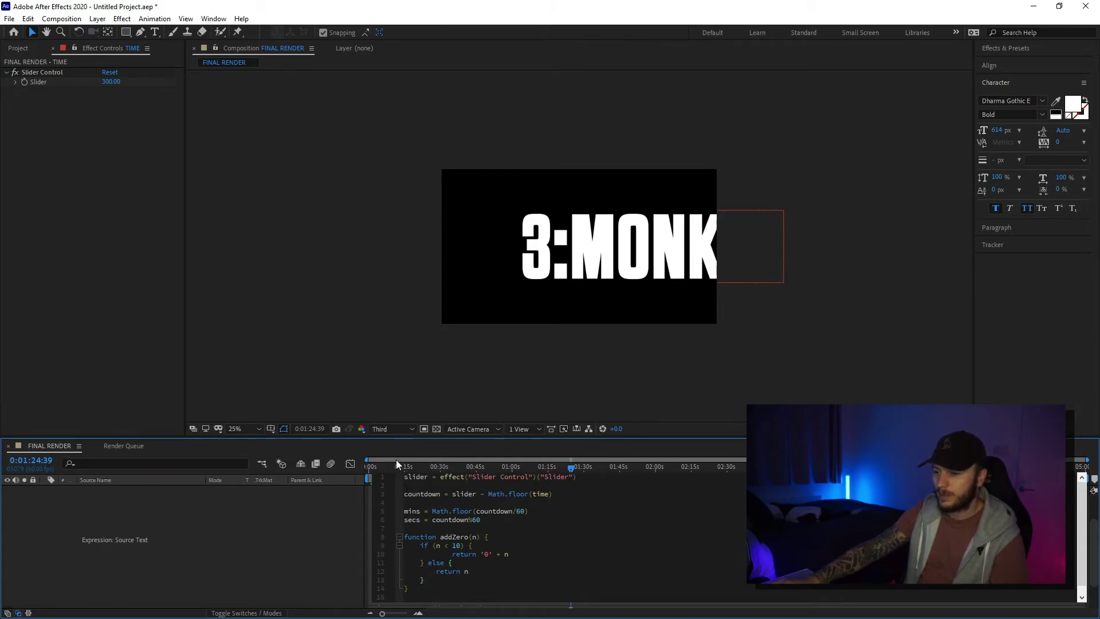
Return to the start and set the Slider Control value to 10
{"action": "left_click_drag", "start_coordinate": [396, 462], "coordinate": [367, 465]}
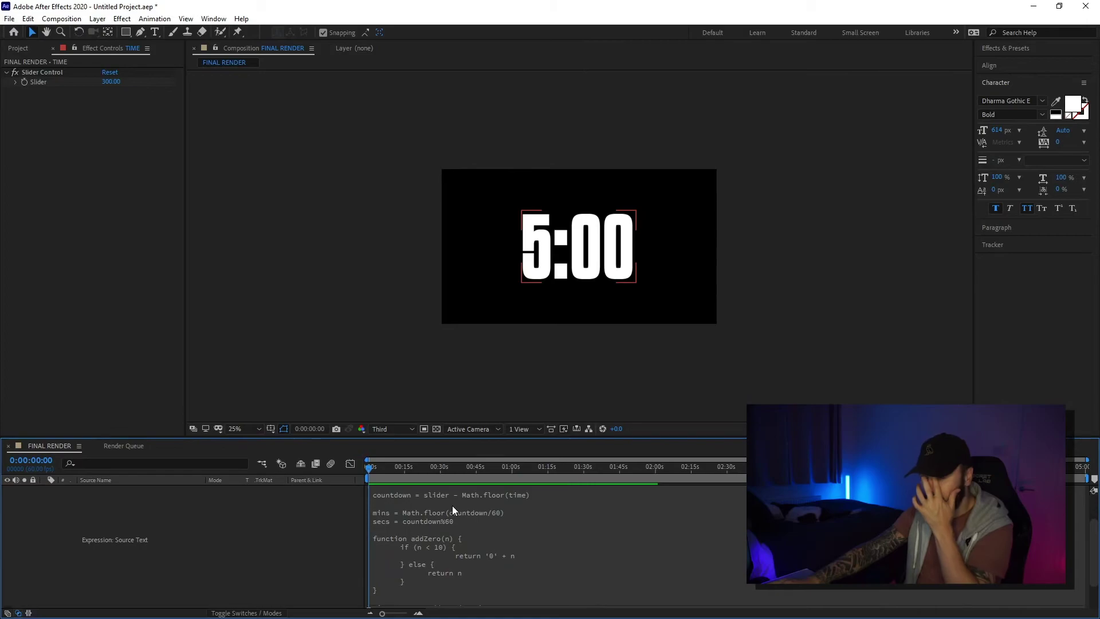
{"action": "scroll", "coordinate": [452, 505], "scroll_direction": "down", "scroll_amount": 2}
{"action": "left_click", "coordinate": [416, 549]}
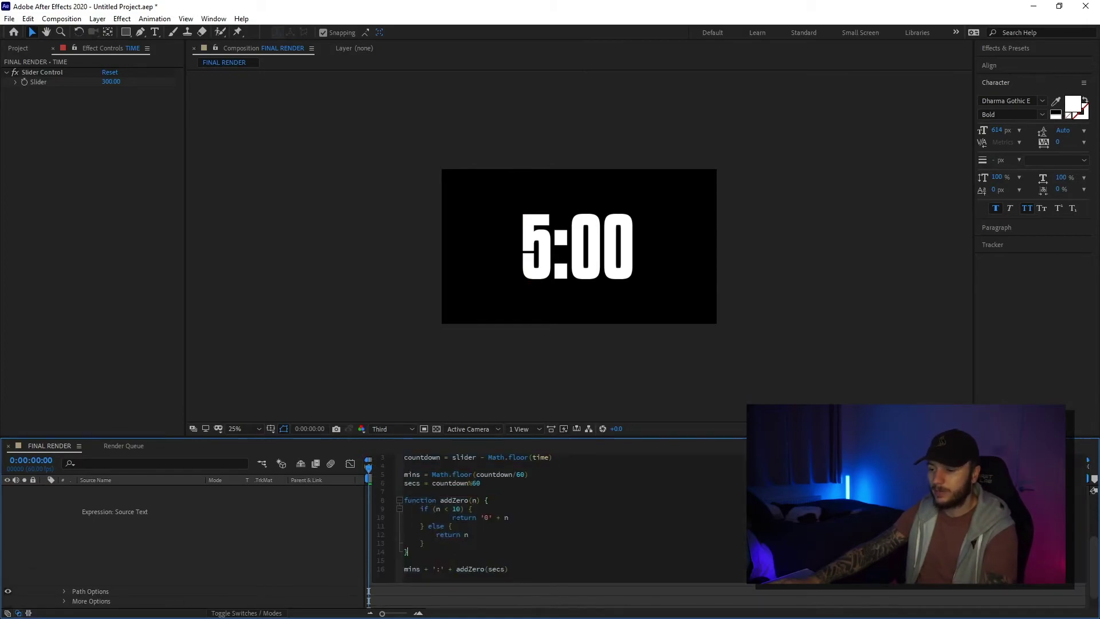
{"action": "left_click", "coordinate": [109, 81]}
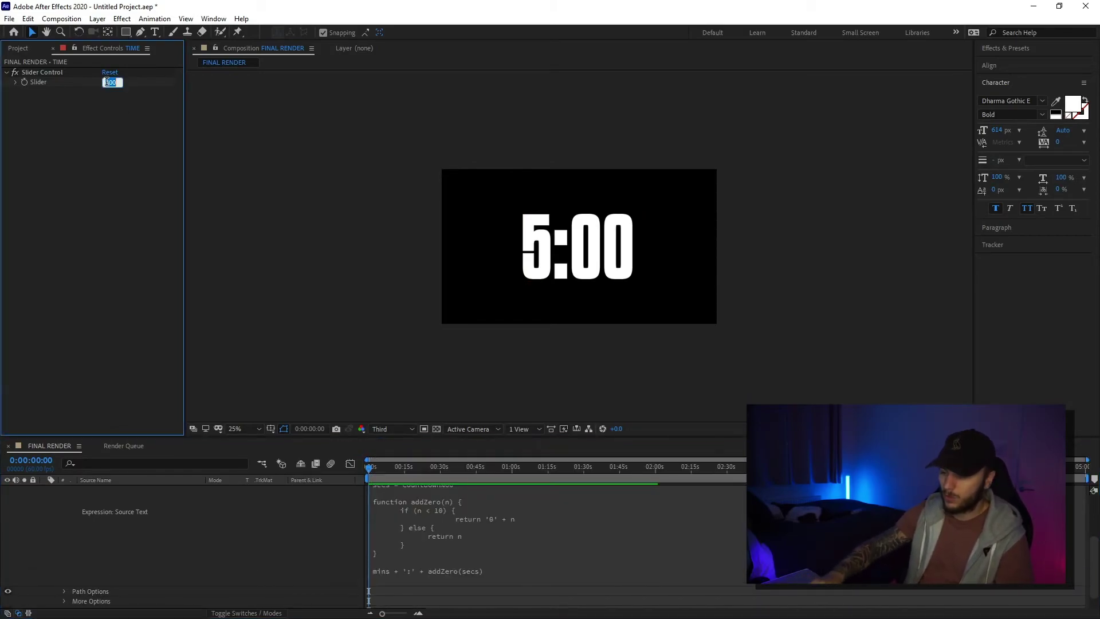
{"action": "type", "text": "10"}
{"action": "key", "text": "Return"}
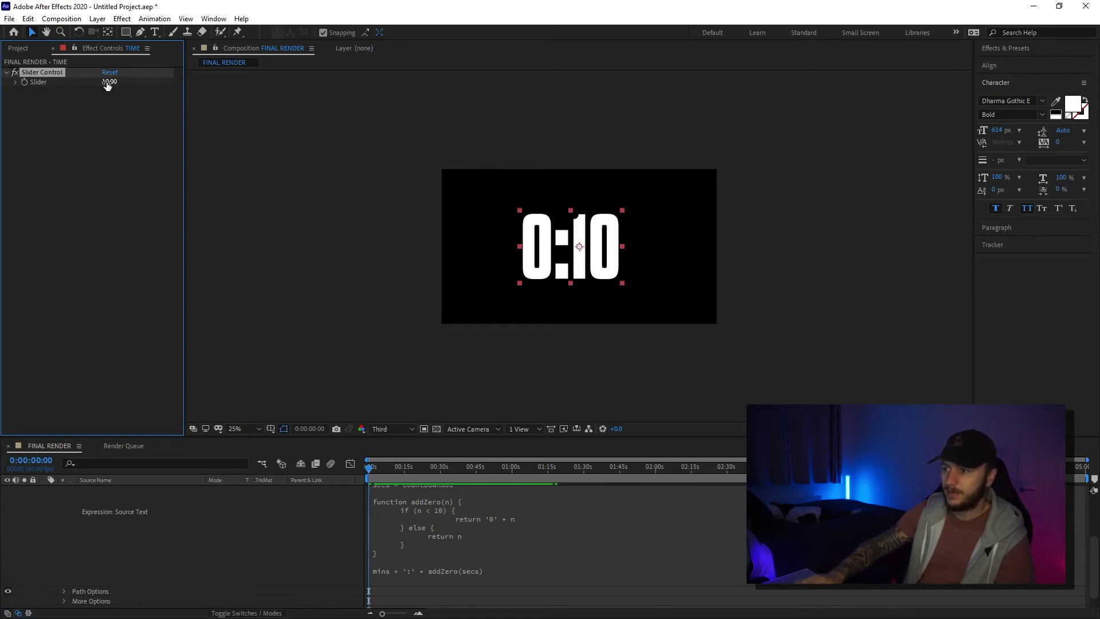
Preview the countdown from 0:10 running past zero to -1:0-1
{"action": "scroll", "coordinate": [406, 495], "scroll_direction": "up", "scroll_amount": 5}
{"action": "left_click_drag", "start_coordinate": [382, 469], "coordinate": [390, 467]}
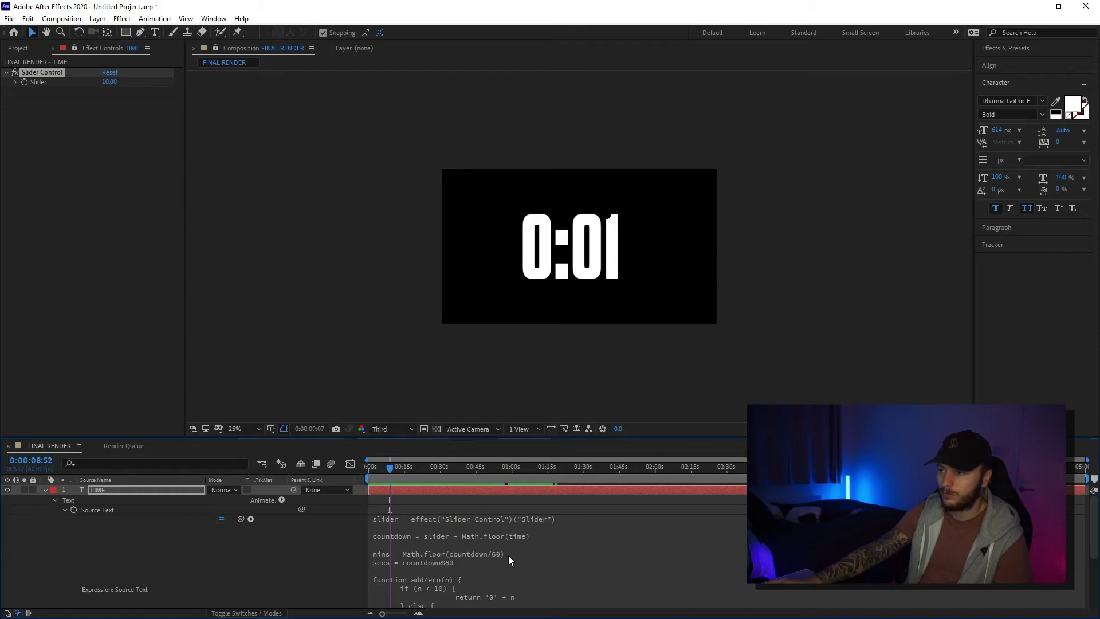
{"action": "key", "text": "space"}
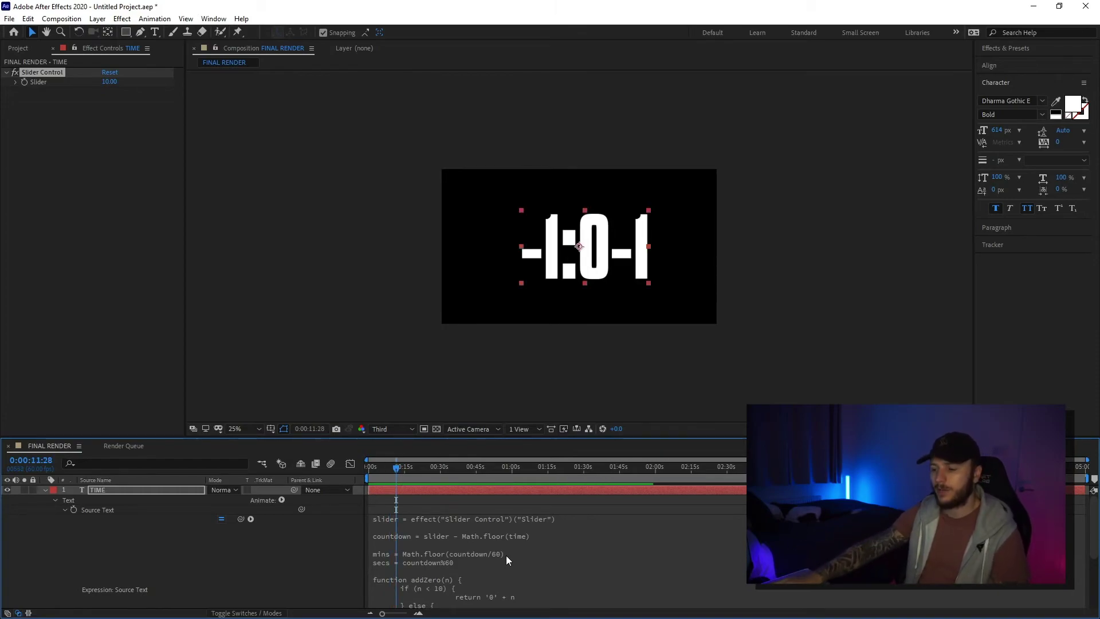
{"action": "scroll", "coordinate": [506, 555], "scroll_direction": "down", "scroll_amount": 3}
Add an if (countdown < 0) block returning '0:00' after the addZero function
{"action": "left_click", "coordinate": [415, 540]}
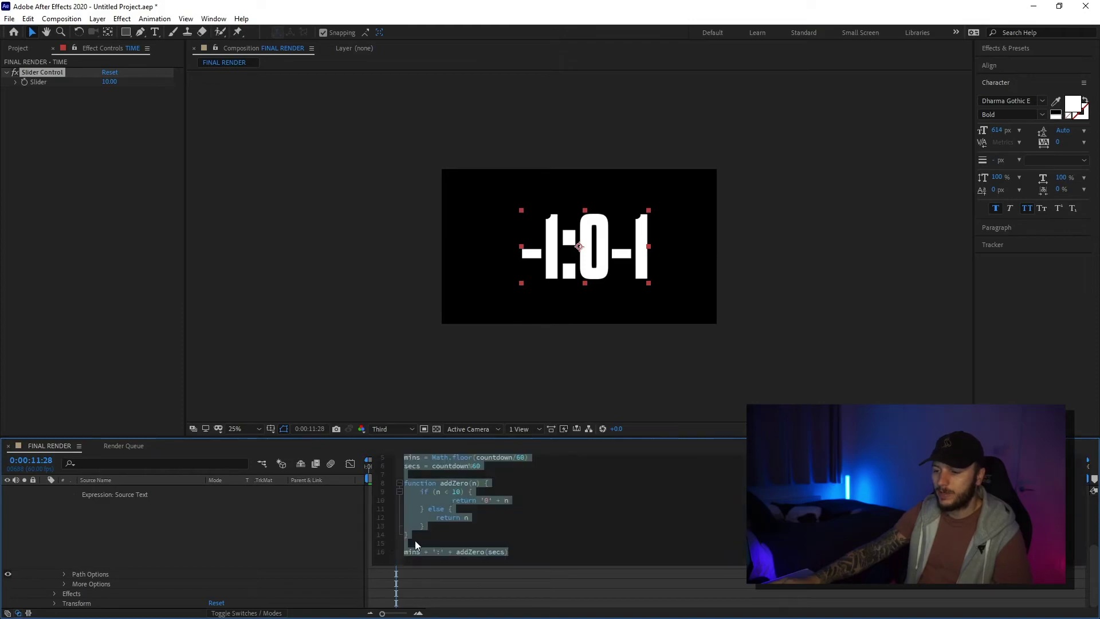
{"action": "left_click", "coordinate": [444, 537]}
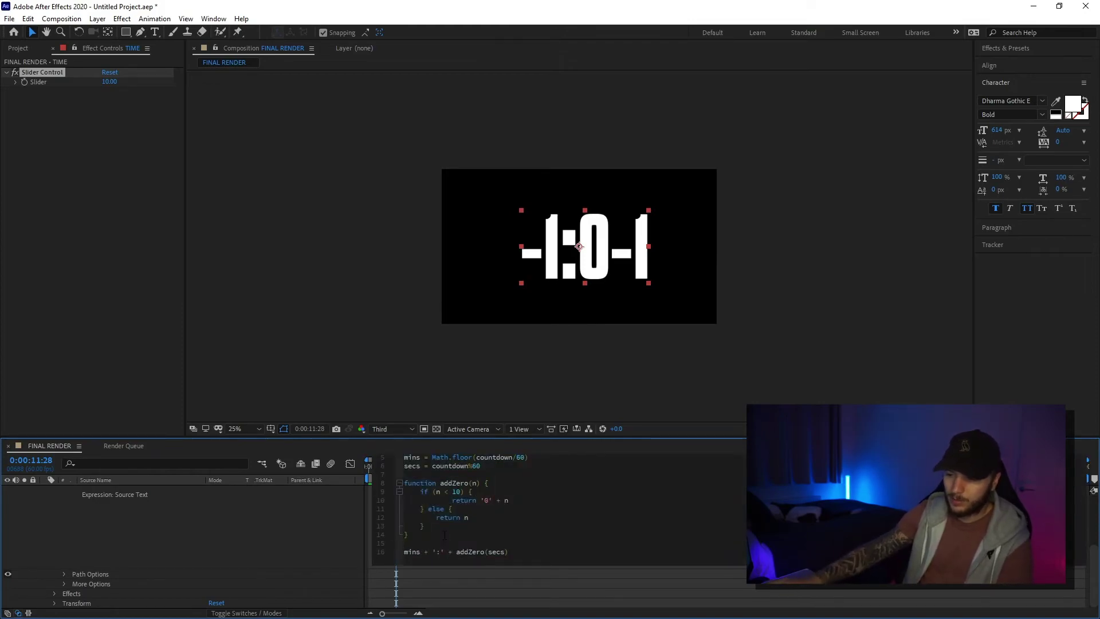
{"action": "left_click_drag", "start_coordinate": [419, 487], "coordinate": [425, 526]}
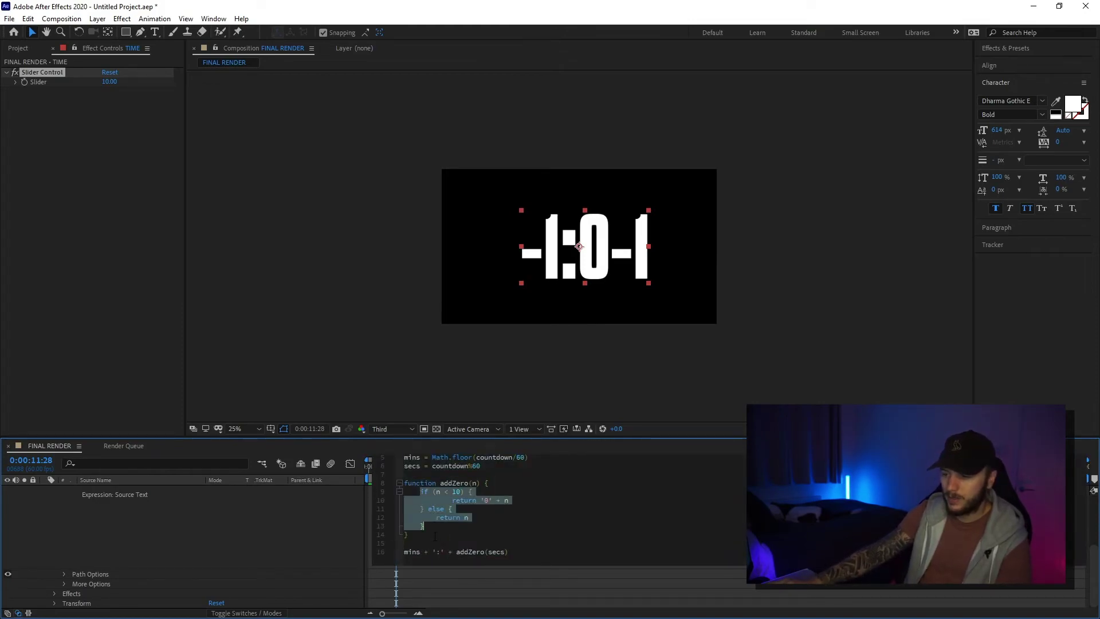
{"action": "left_click", "coordinate": [436, 541]}
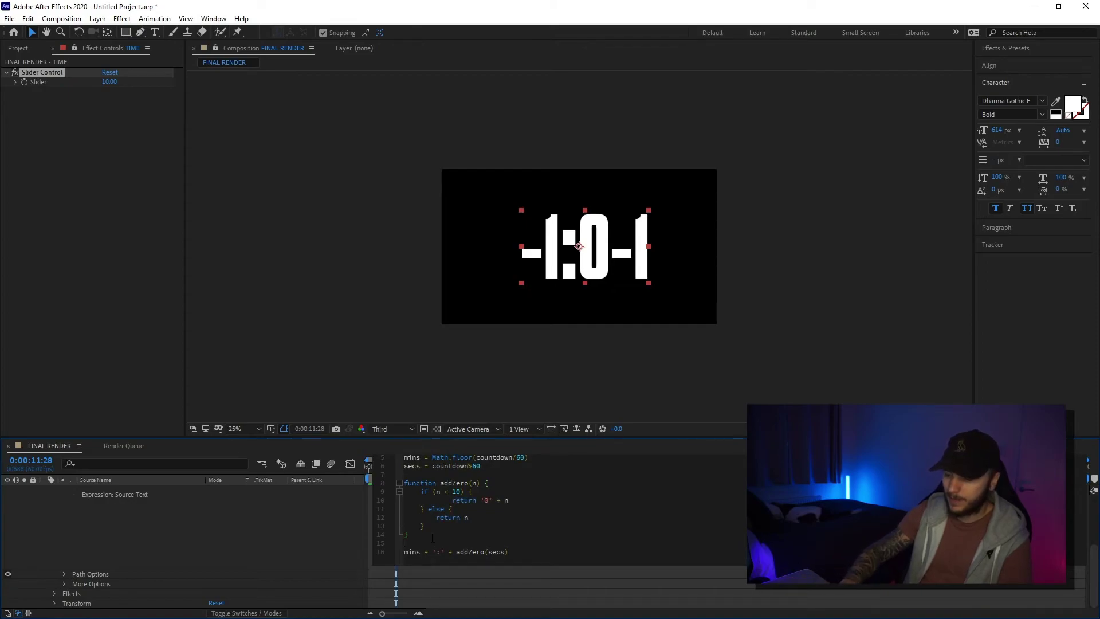
{"action": "key", "text": "Return"}
{"action": "key", "text": "Return"}
{"action": "type", "text": "if () {"}
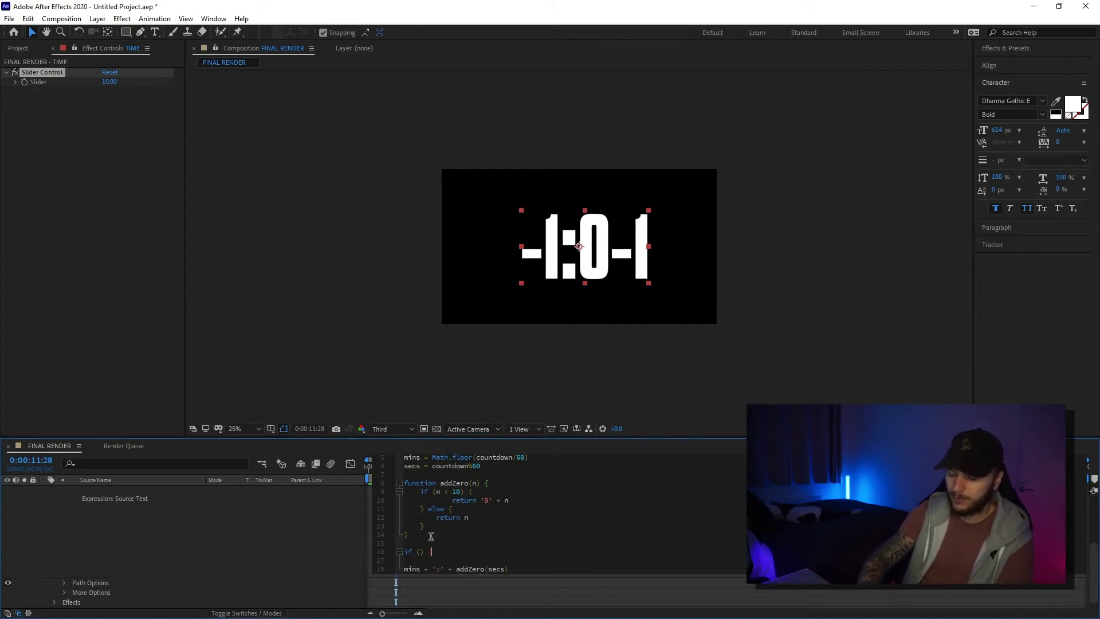
{"action": "key", "text": "Return"}
{"action": "key", "text": "Up"}
{"action": "type", "text": "cout"}
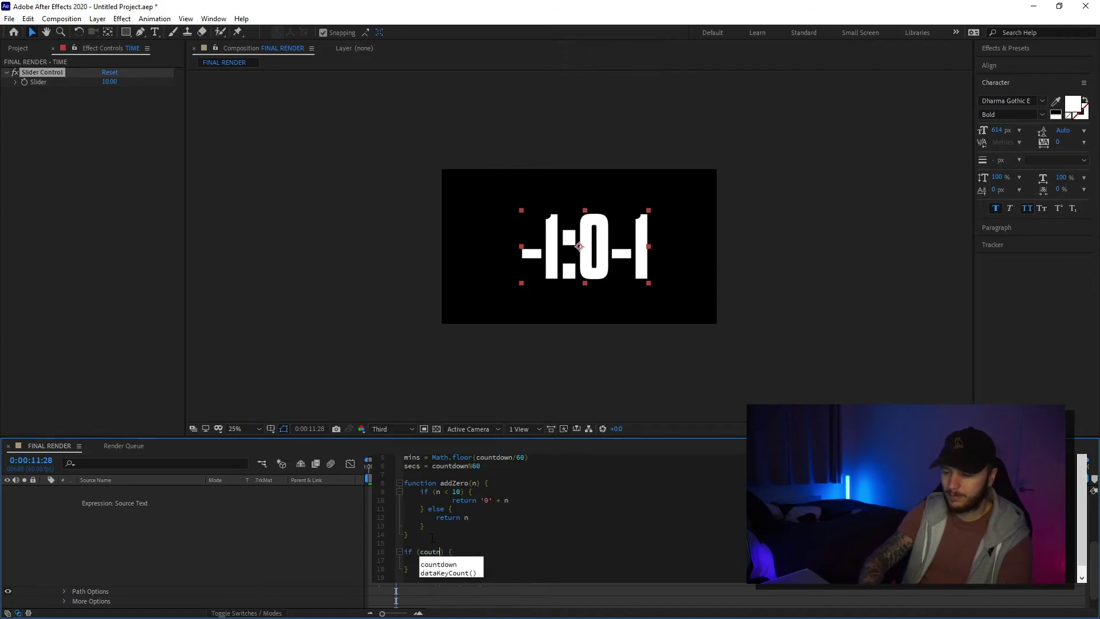
{"action": "type", "text": "tdown"}
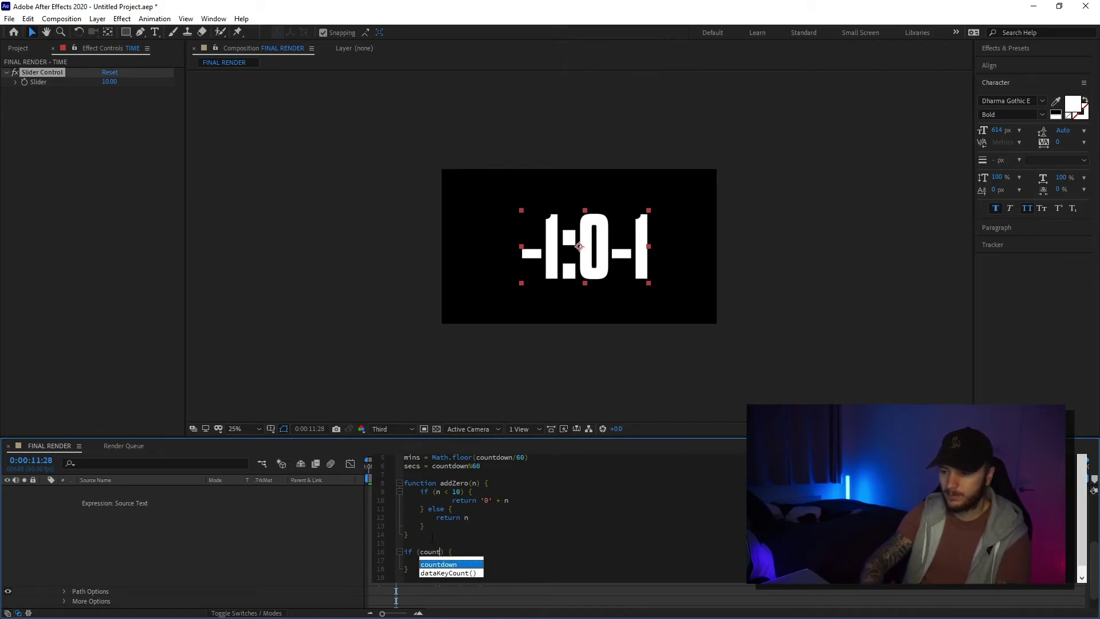
{"action": "type", "text": " < 0"}
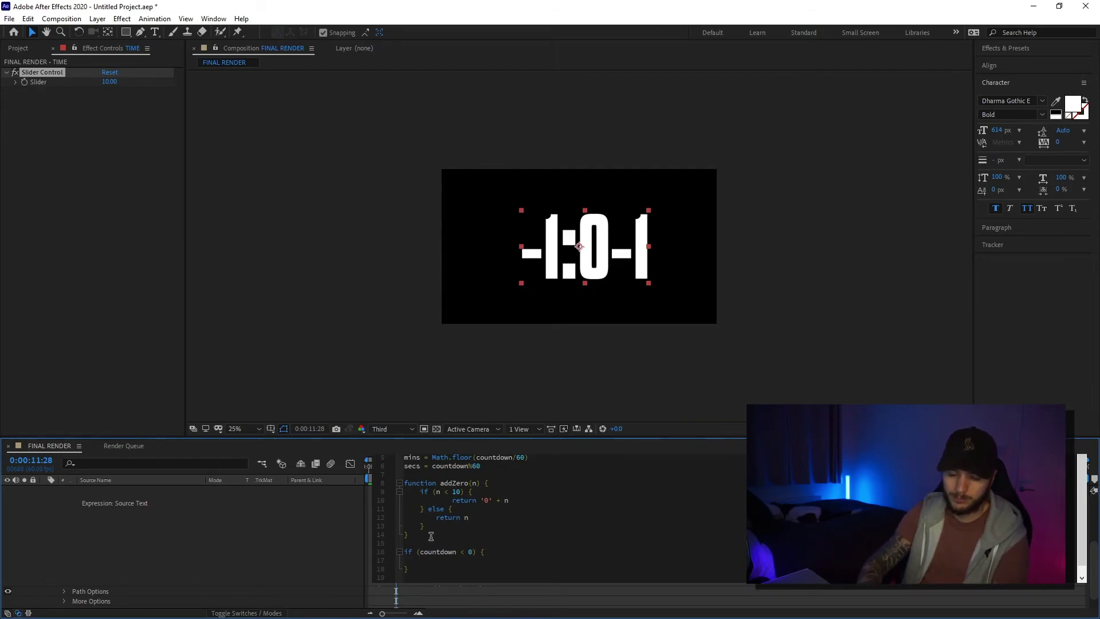
{"action": "type", "text": "0:00"}
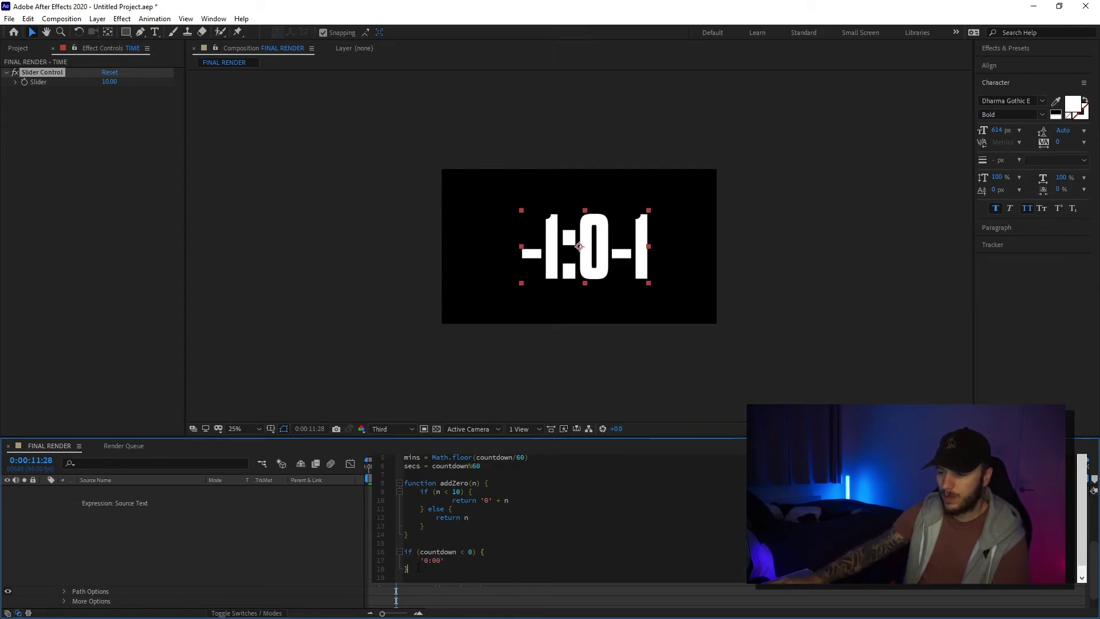
{"action": "type", "text": " else {"}
Move the mins + ':' + addZero(secs) line into a new else block and fix indentation
{"action": "key", "text": "Return"}
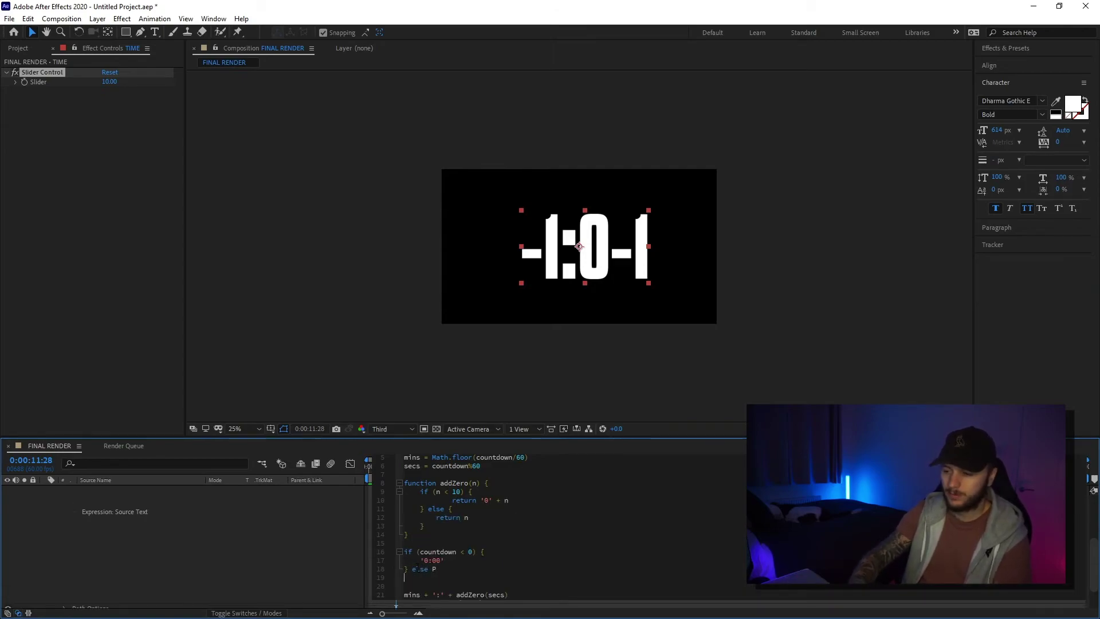
{"action": "key", "text": "BackSpace"}
{"action": "key", "text": "BackSpace"}
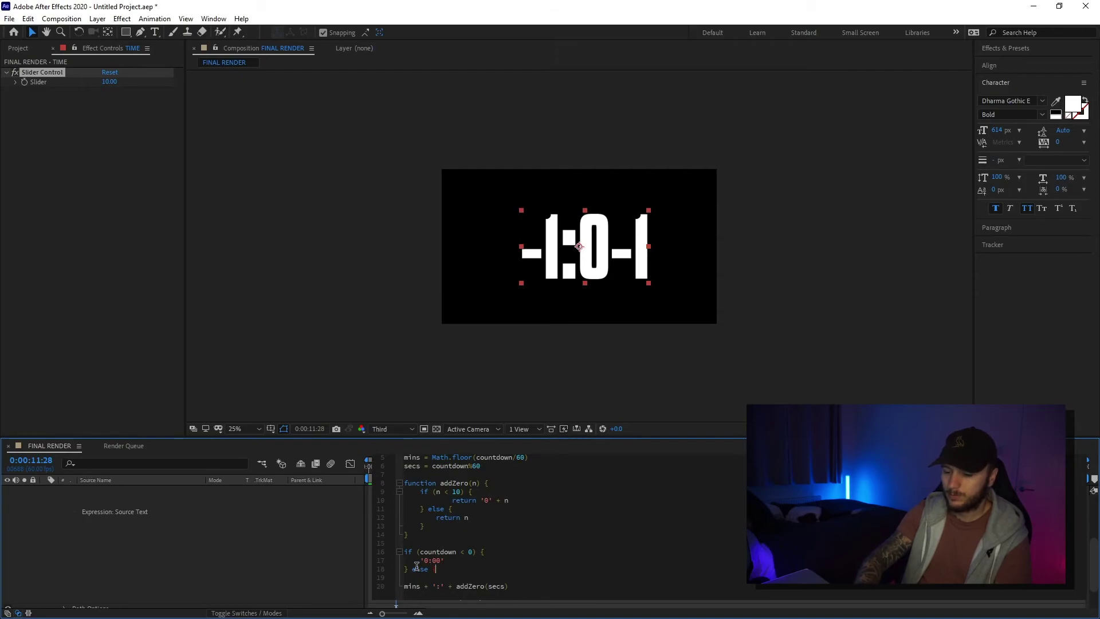
{"action": "type", "text": "{"}
{"action": "key", "text": "Return"}
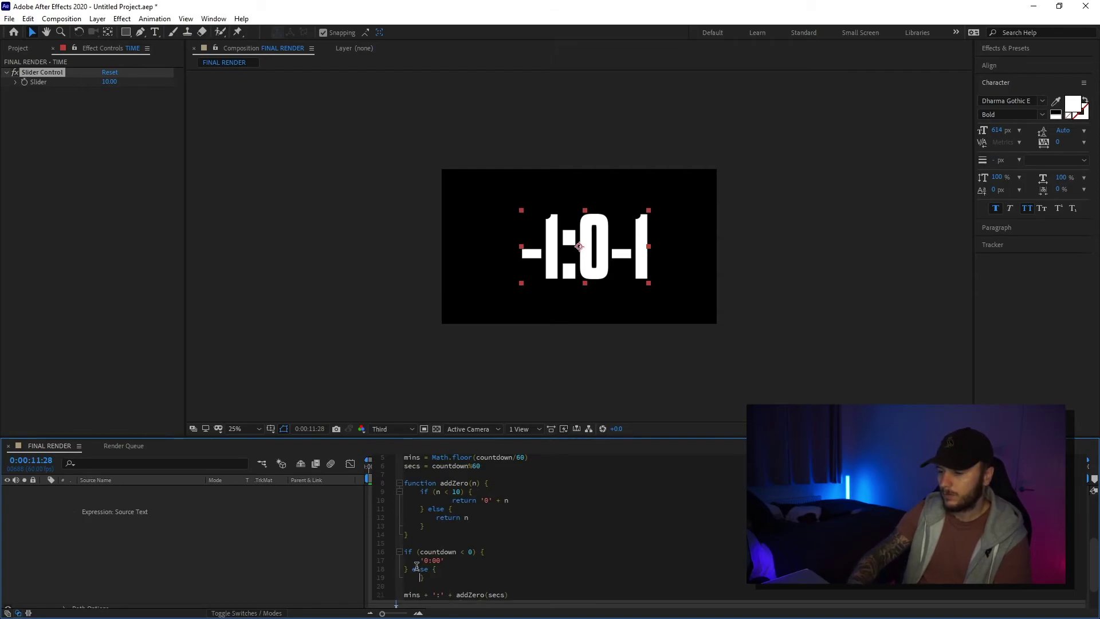
{"action": "key", "text": "Return"}
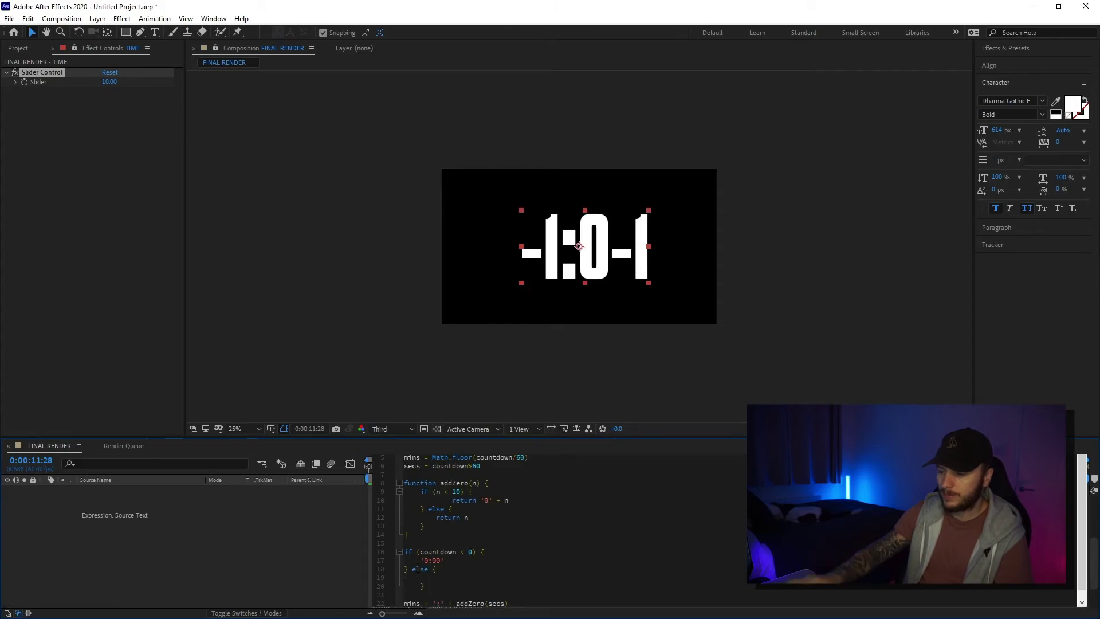
{"action": "left_click_drag", "start_coordinate": [509, 603], "coordinate": [394, 597]}
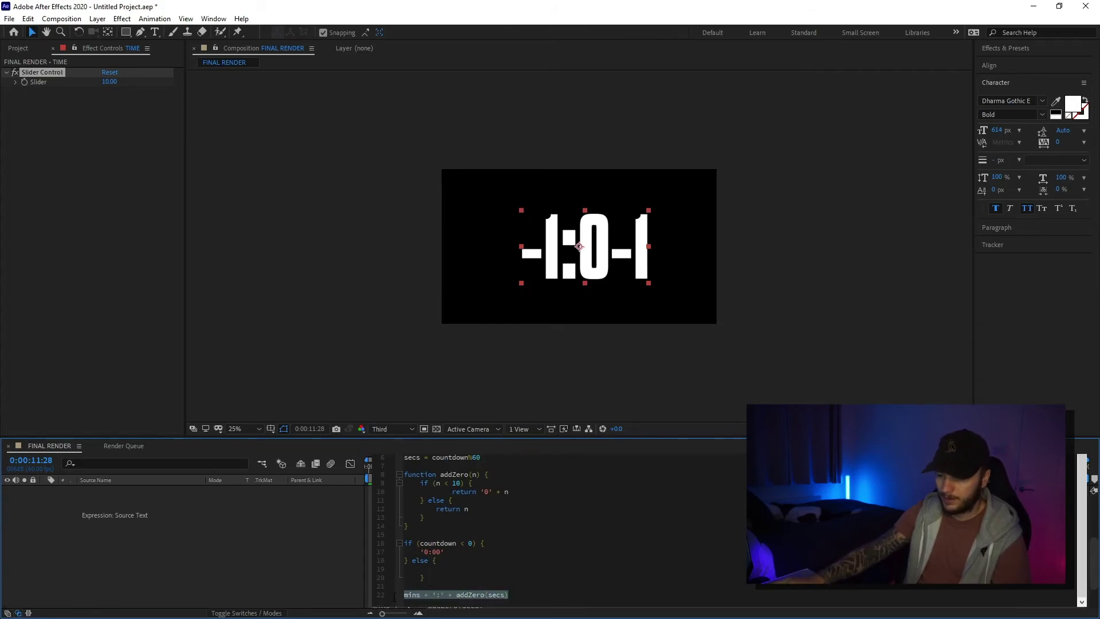
{"action": "key", "text": "ctrl+x"}
{"action": "key", "text": "ctrl+v"}
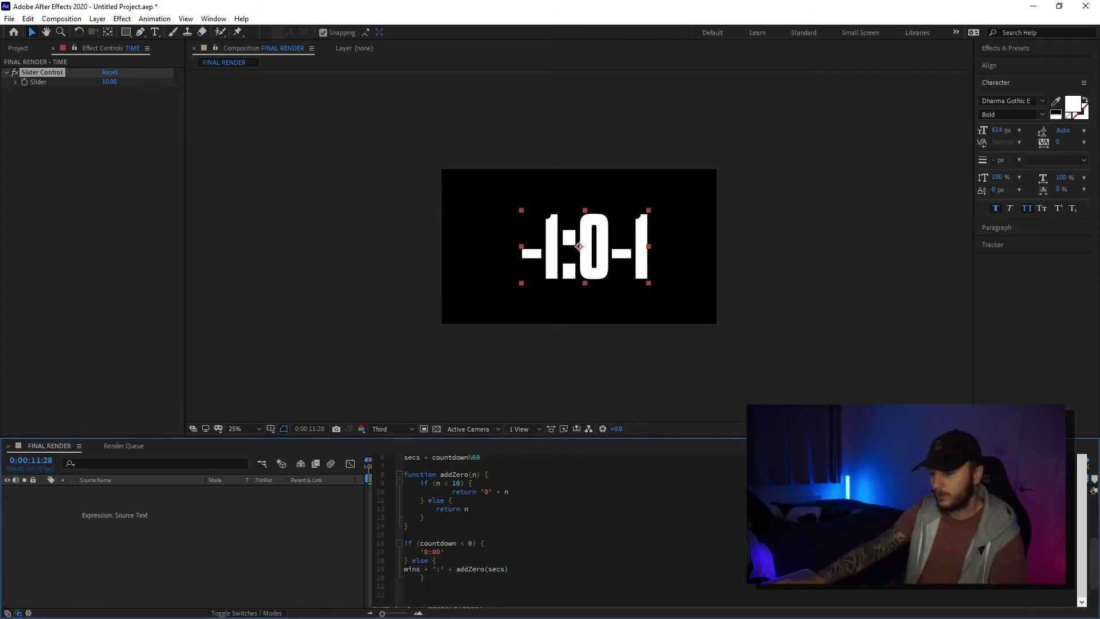
{"action": "key", "text": "BackSpace"}
{"action": "key", "text": "BackSpace"}
{"action": "key", "text": "BackSpace"}
{"action": "key", "text": "BackSpace"}
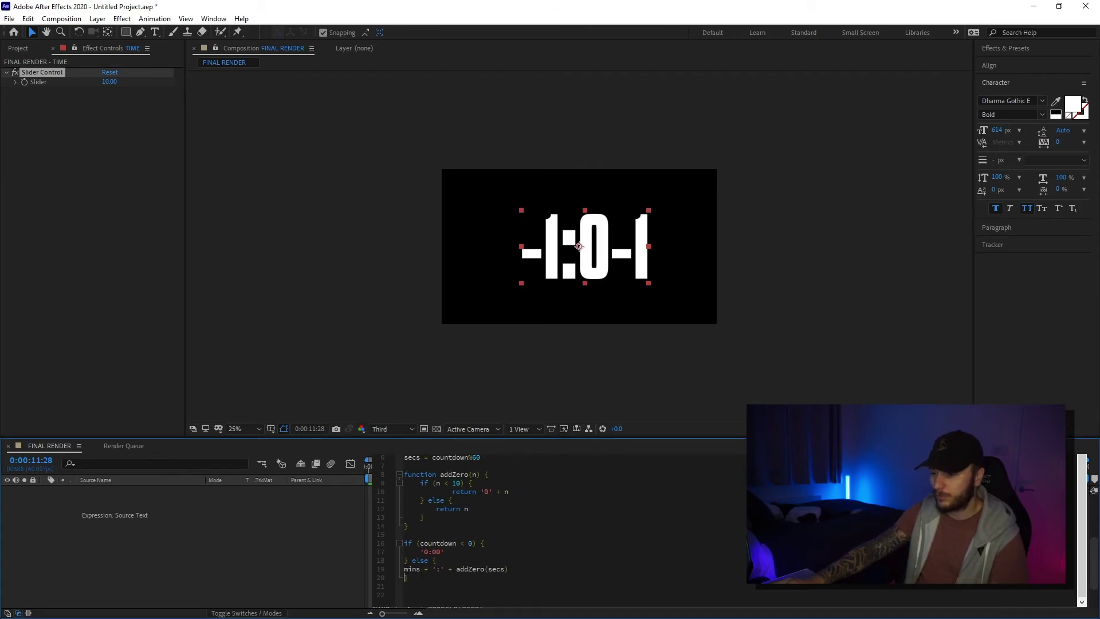
{"action": "key", "text": "Tab"}
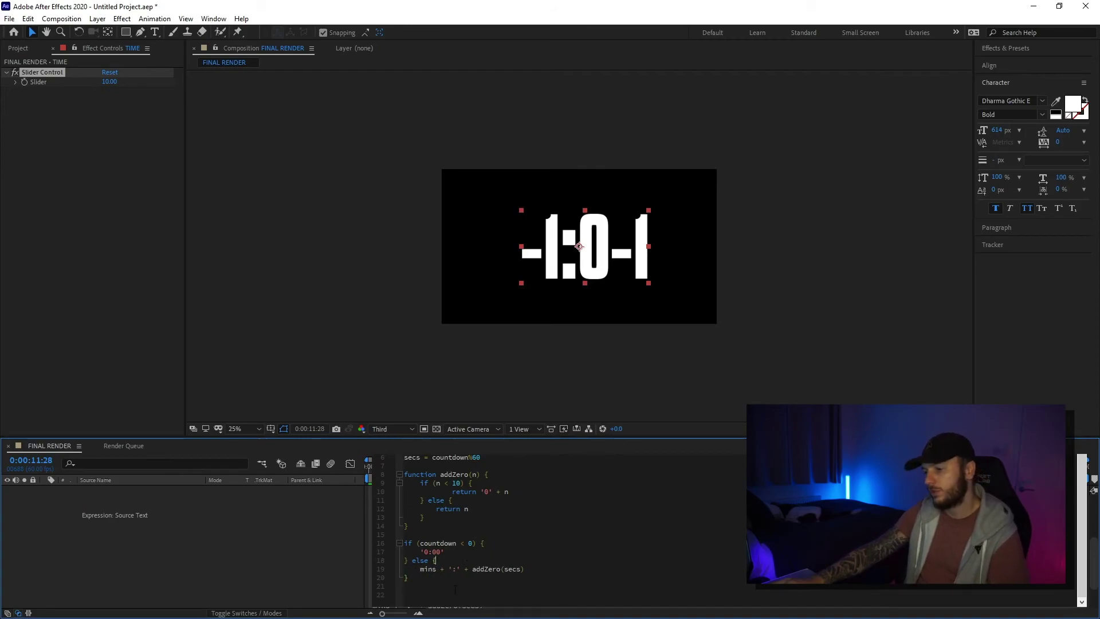
{"action": "scroll", "coordinate": [438, 544], "scroll_direction": "up", "scroll_amount": 1}
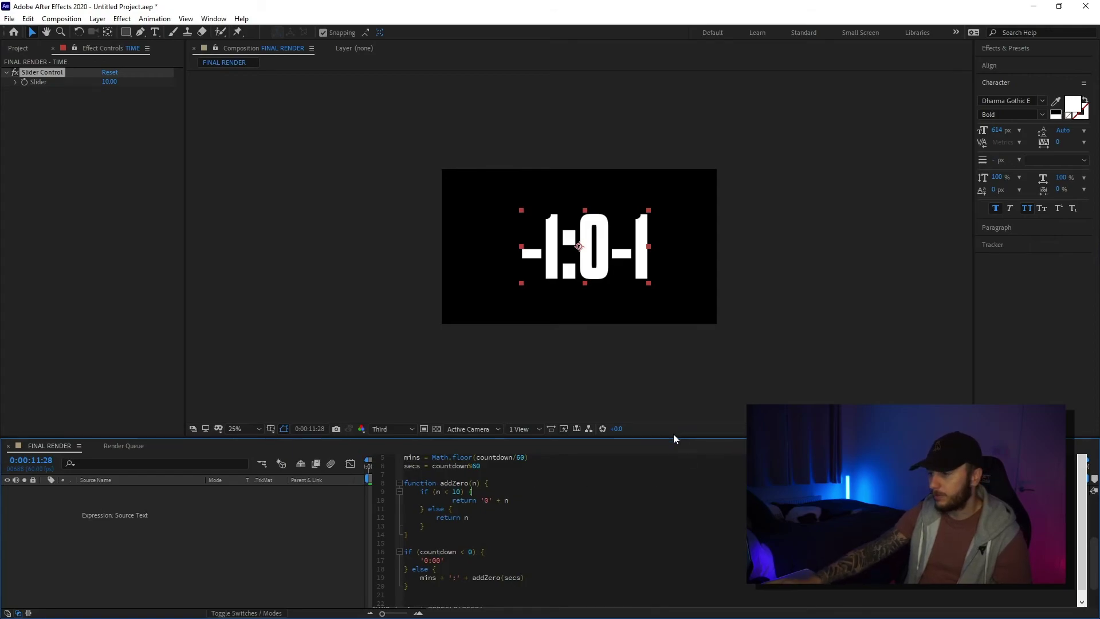
Enlarge the Timeline panel so the whole Source Text expression is visible for editing
{"action": "left_click_drag", "start_coordinate": [673, 440], "coordinate": [658, 309]}
{"action": "left_click", "coordinate": [470, 544]}
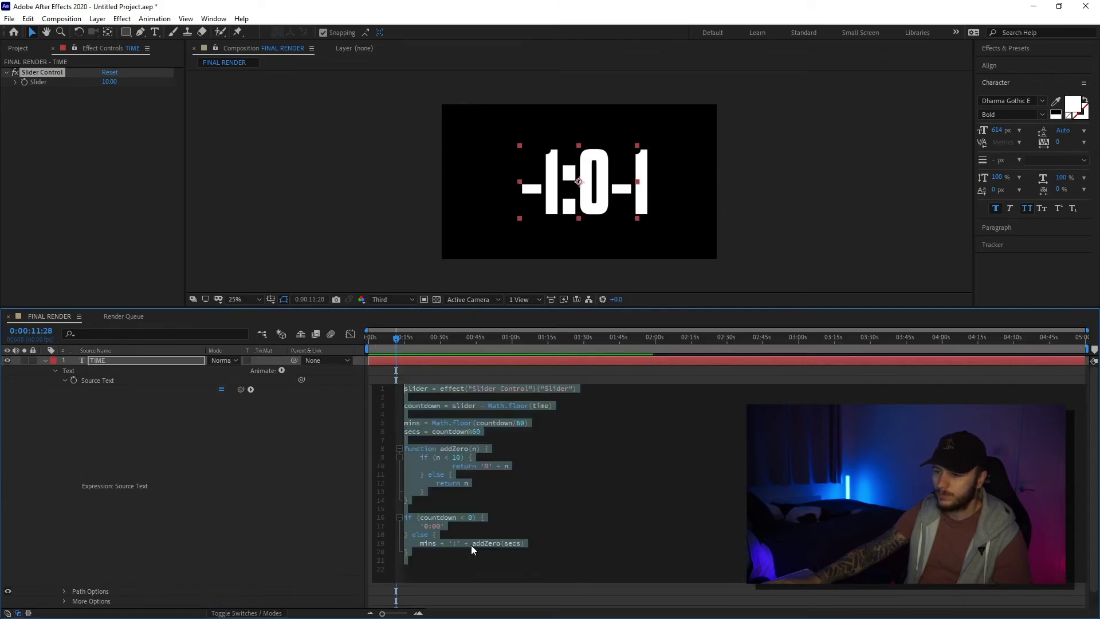
{"action": "left_click", "coordinate": [475, 456]}
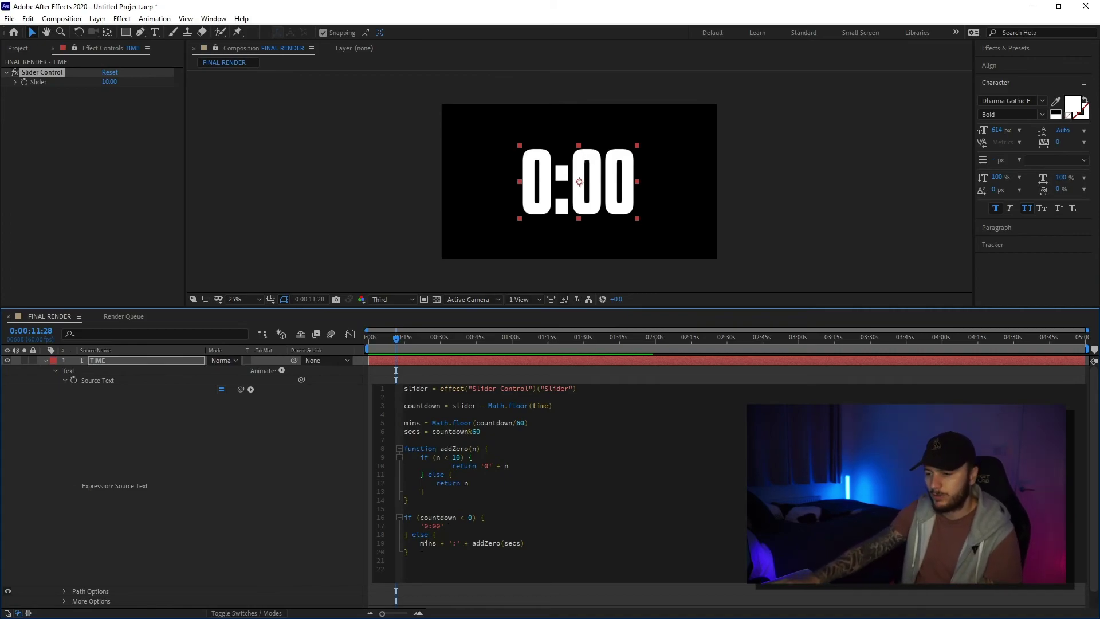
Wrap mins in addZero() in the output line
{"action": "left_click_drag", "start_coordinate": [405, 424], "coordinate": [412, 431]}
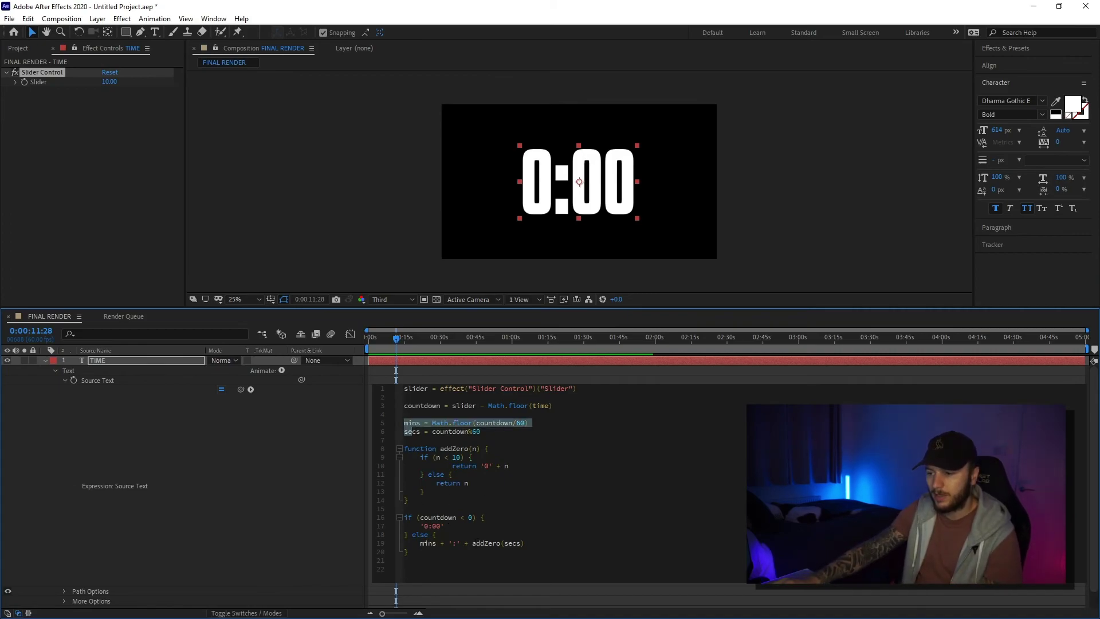
{"action": "left_click_drag", "start_coordinate": [474, 542], "coordinate": [511, 544]}
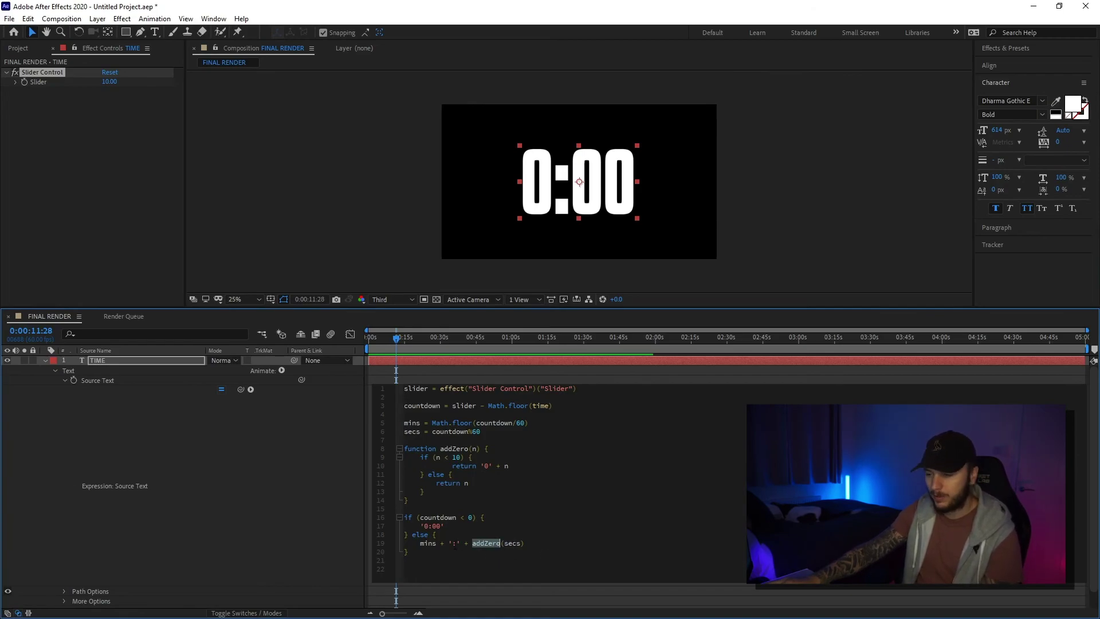
{"action": "type", "text": "addZero("}
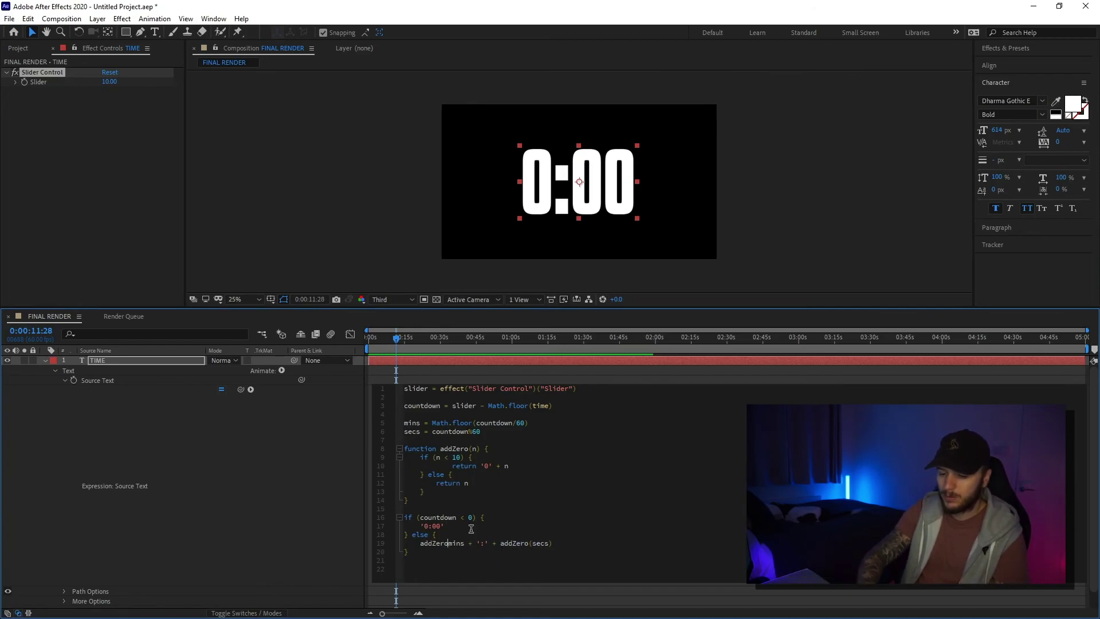
{"action": "key", "text": "Delete"}
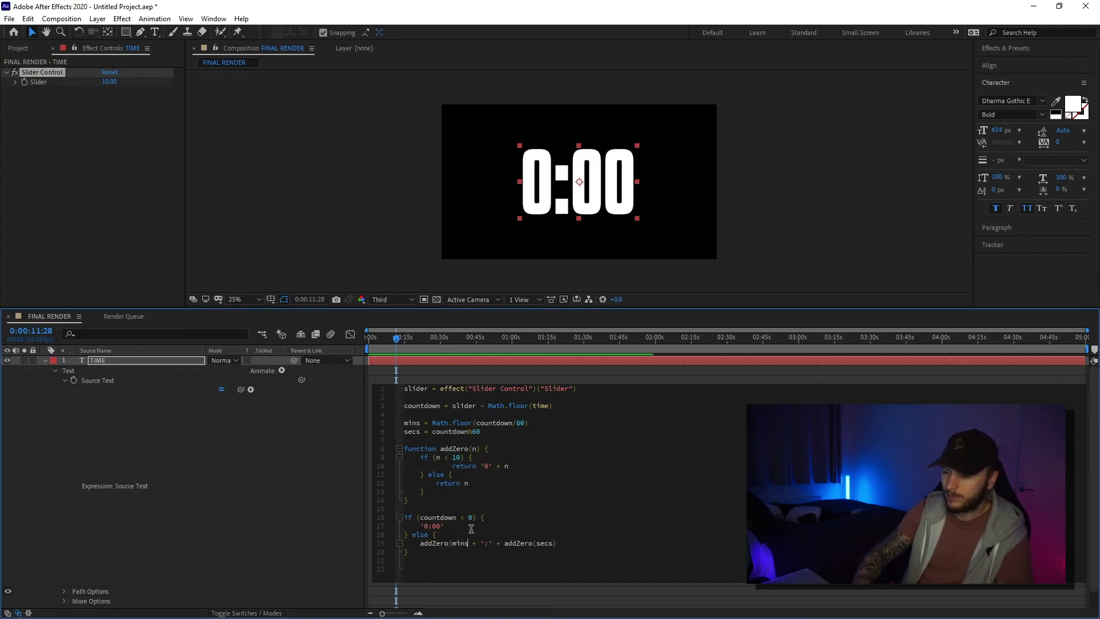
{"action": "type", "text": ")"}
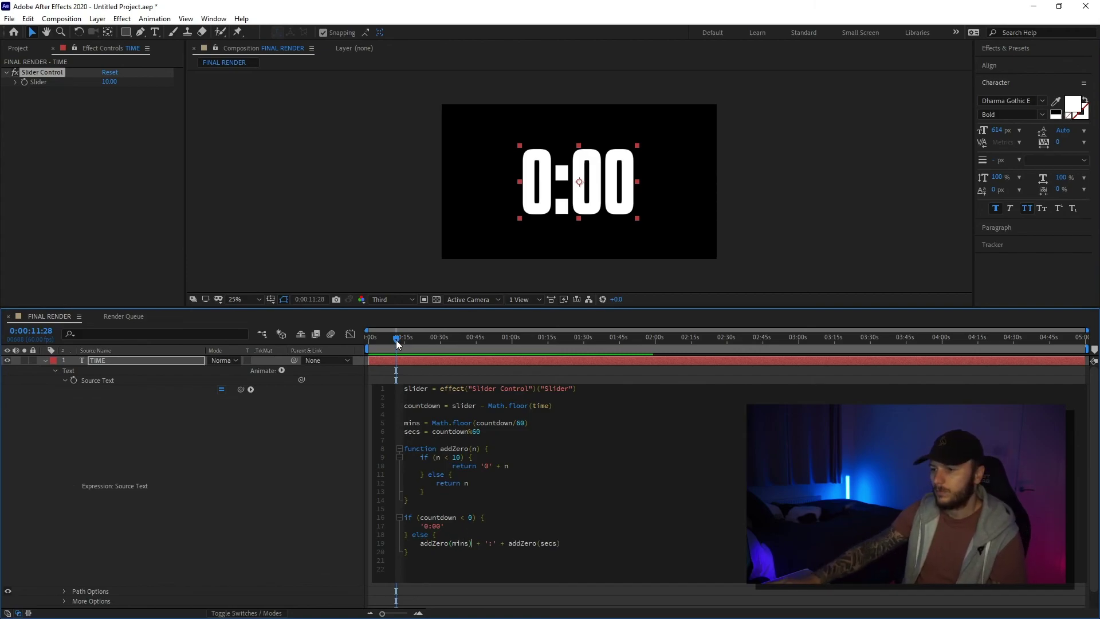
Apply the expression and preview the countdown showing two-digit minutes, 00:10
{"action": "left_click_drag", "start_coordinate": [397, 339], "coordinate": [370, 339]}
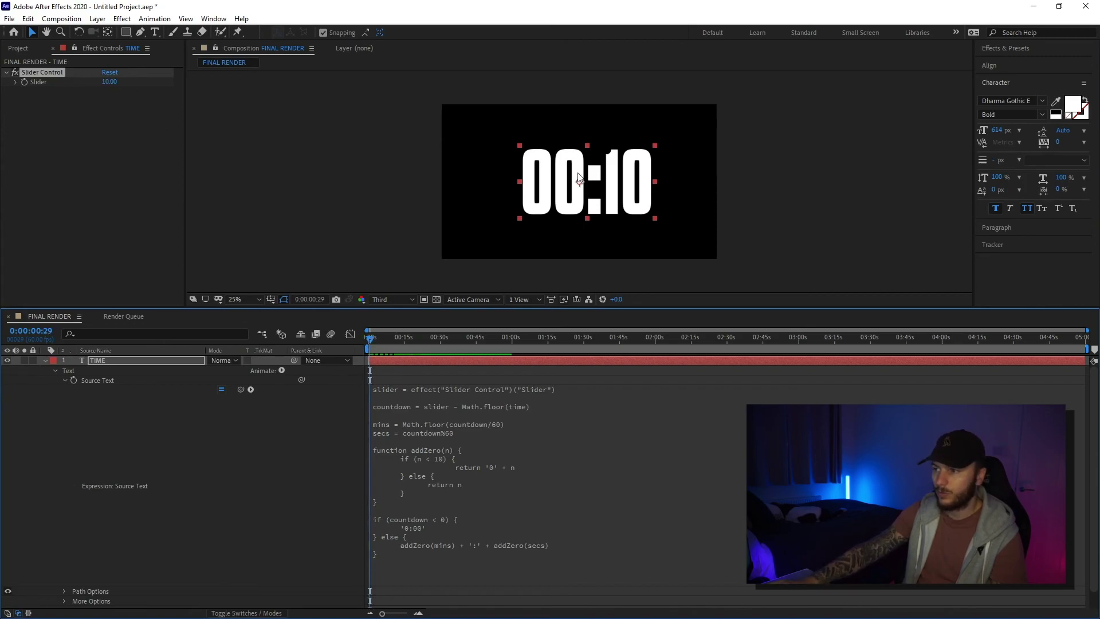
{"action": "left_click_drag", "start_coordinate": [371, 338], "coordinate": [390, 337]}
{"action": "key", "text": "space"}
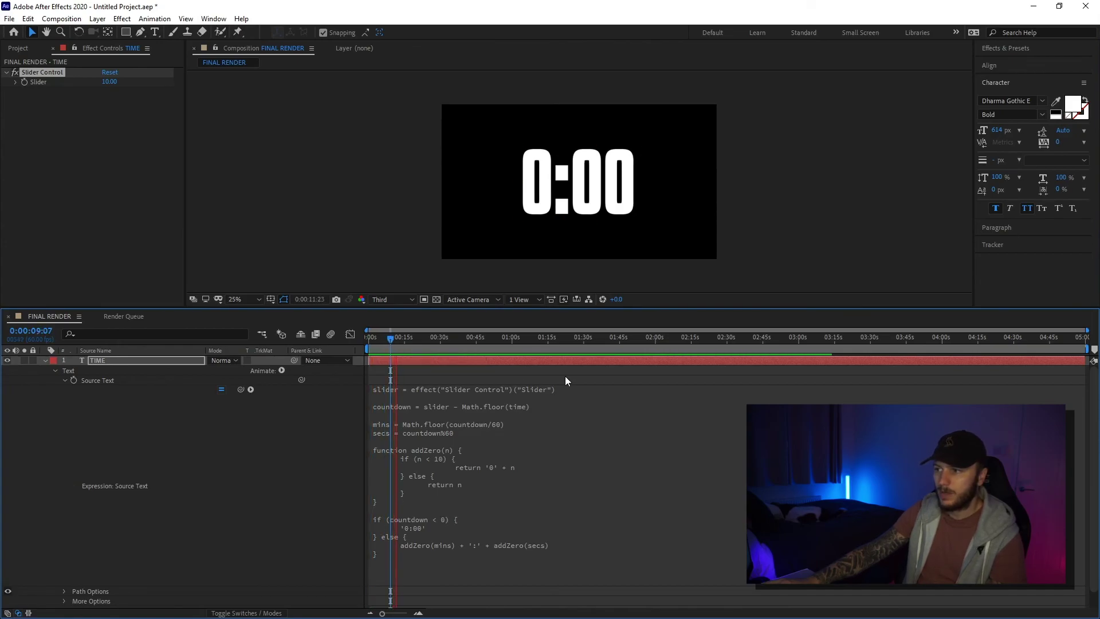
{"action": "left_click", "coordinate": [458, 494]}
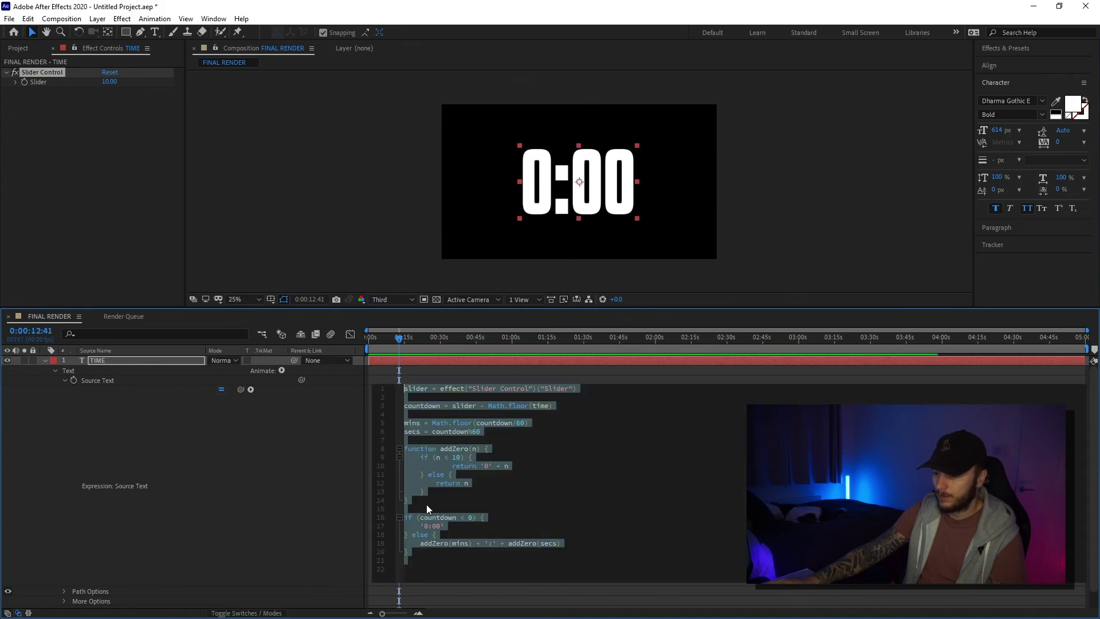
{"action": "left_click", "coordinate": [422, 529]}
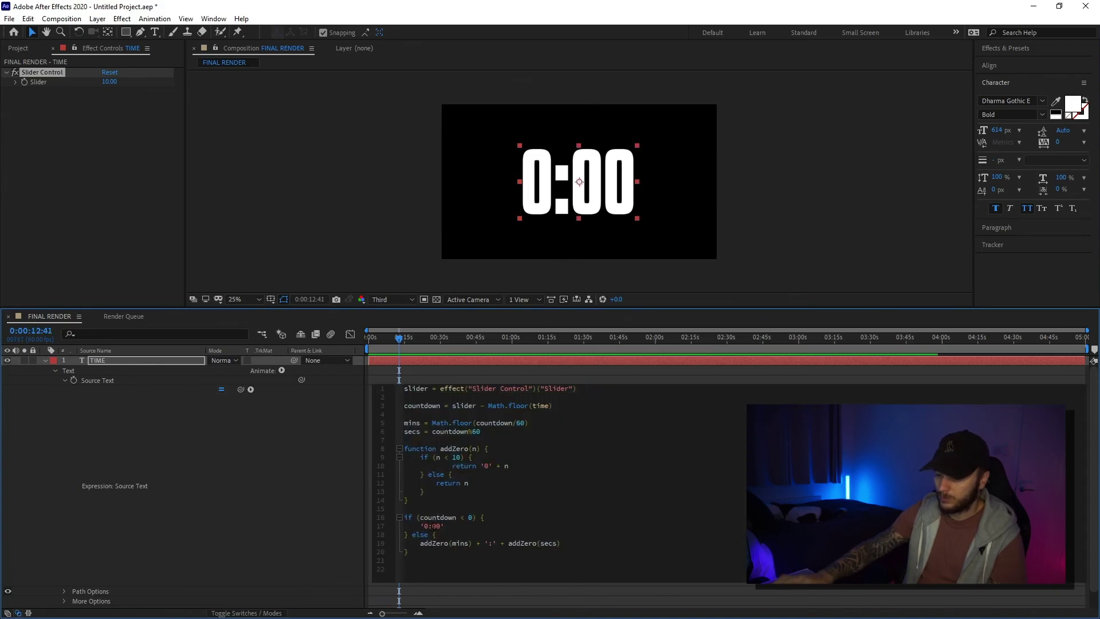
{"action": "left_click", "coordinate": [363, 239]}
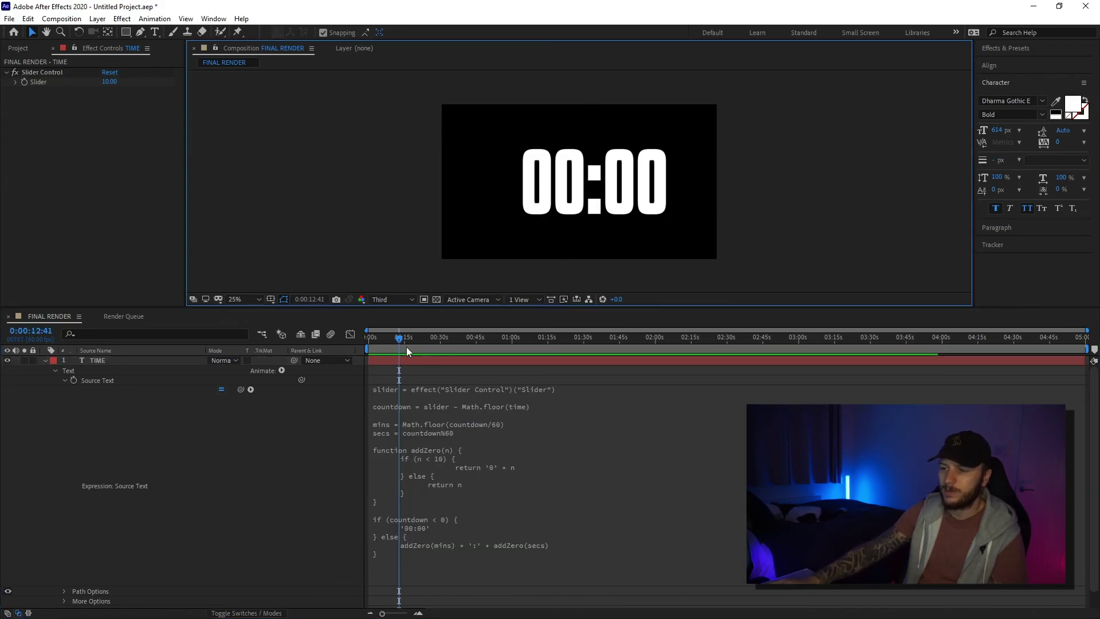
{"action": "left_click_drag", "start_coordinate": [406, 339], "coordinate": [362, 338]}
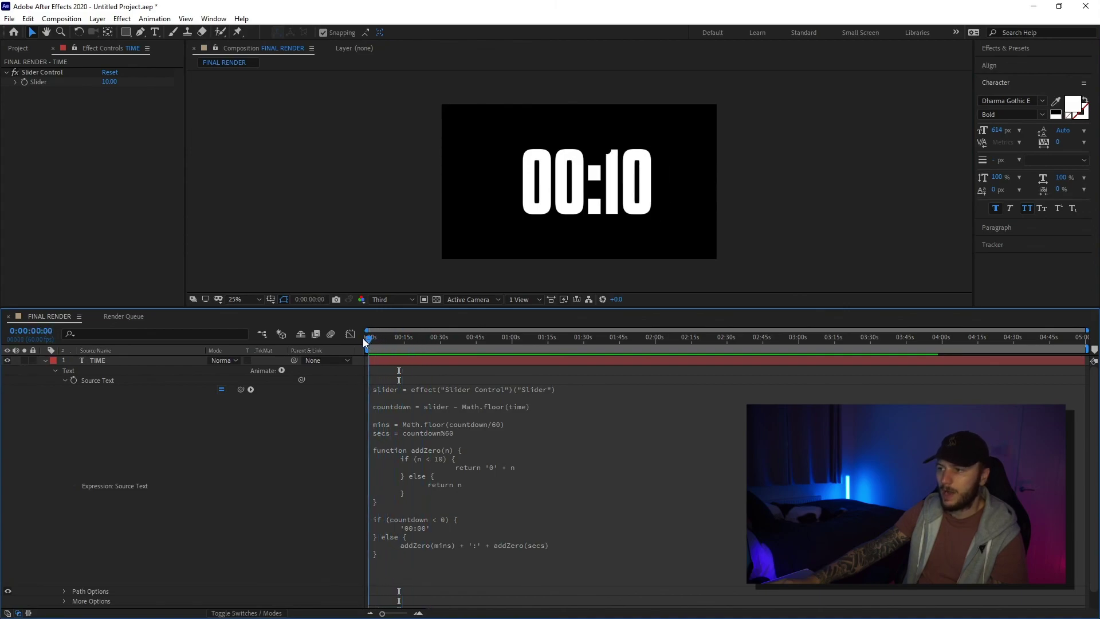
Remove the addZero wrapper from mins so the timer reads 0:10 at the start
{"action": "left_click", "coordinate": [411, 525]}
{"action": "left_click", "coordinate": [427, 526]}
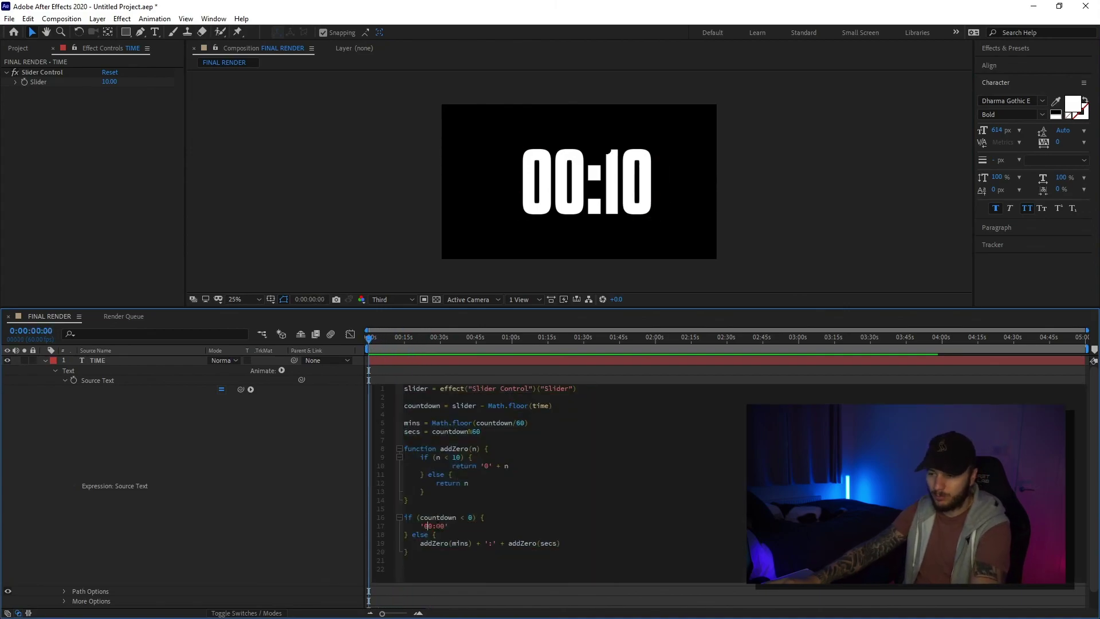
{"action": "double_click", "coordinate": [443, 543]}
{"action": "key", "text": "Delete"}
{"action": "key", "text": "Delete"}
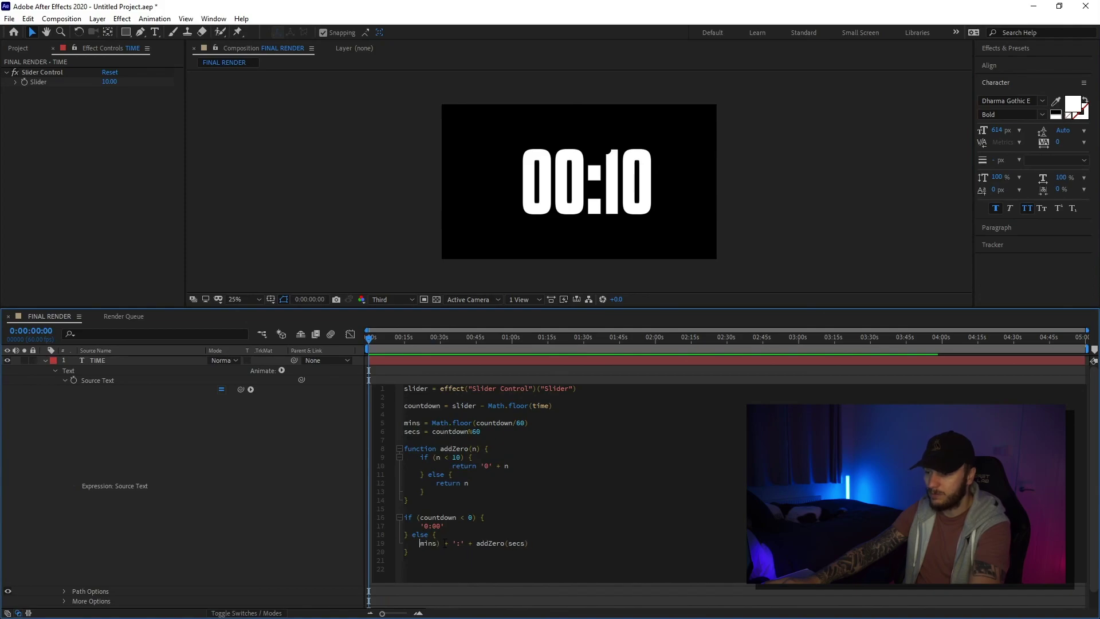
{"action": "left_click", "coordinate": [364, 192]}
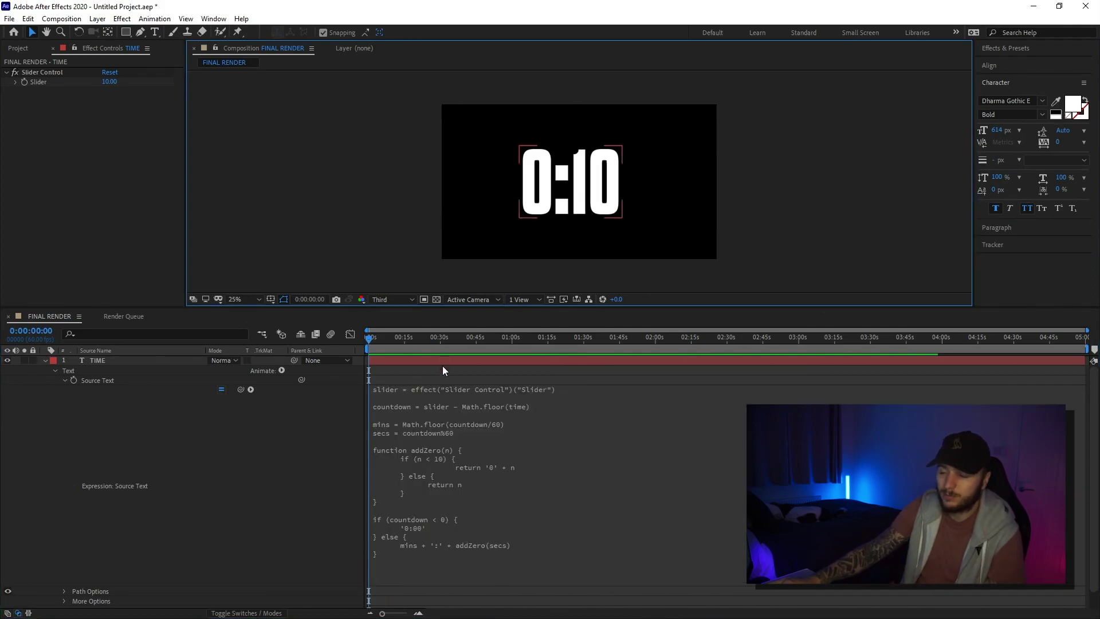
Set the Slider to 300 so the timer starts at 5:00, then scrub to confirm it reads 4:26 at 0:34
{"action": "left_click", "coordinate": [109, 82]}
{"action": "type", "text": "300"}
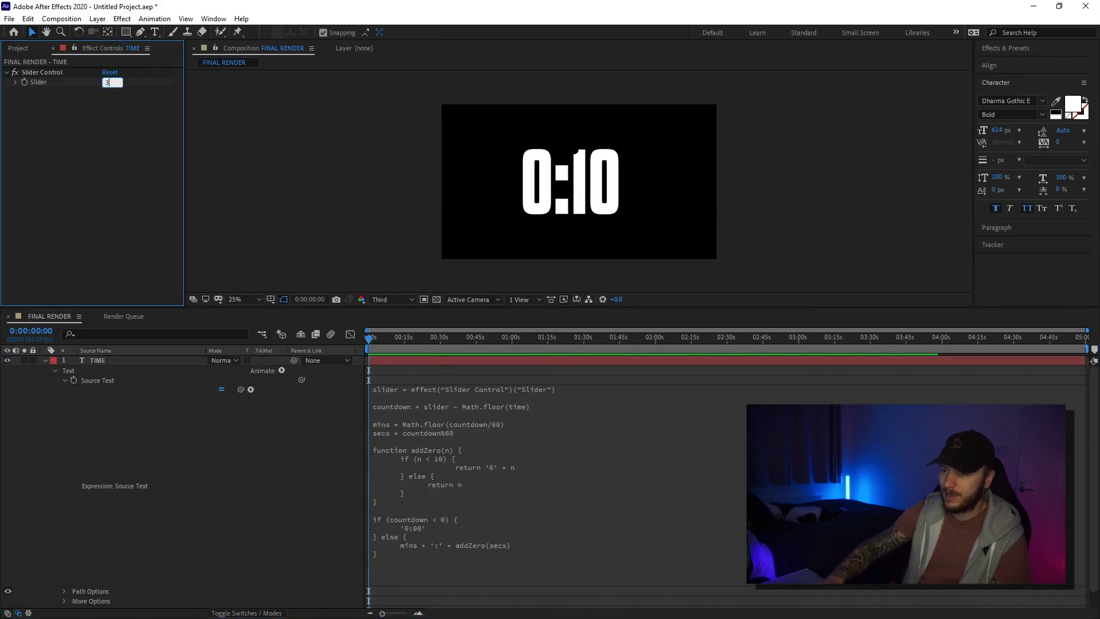
{"action": "key", "text": "Return"}
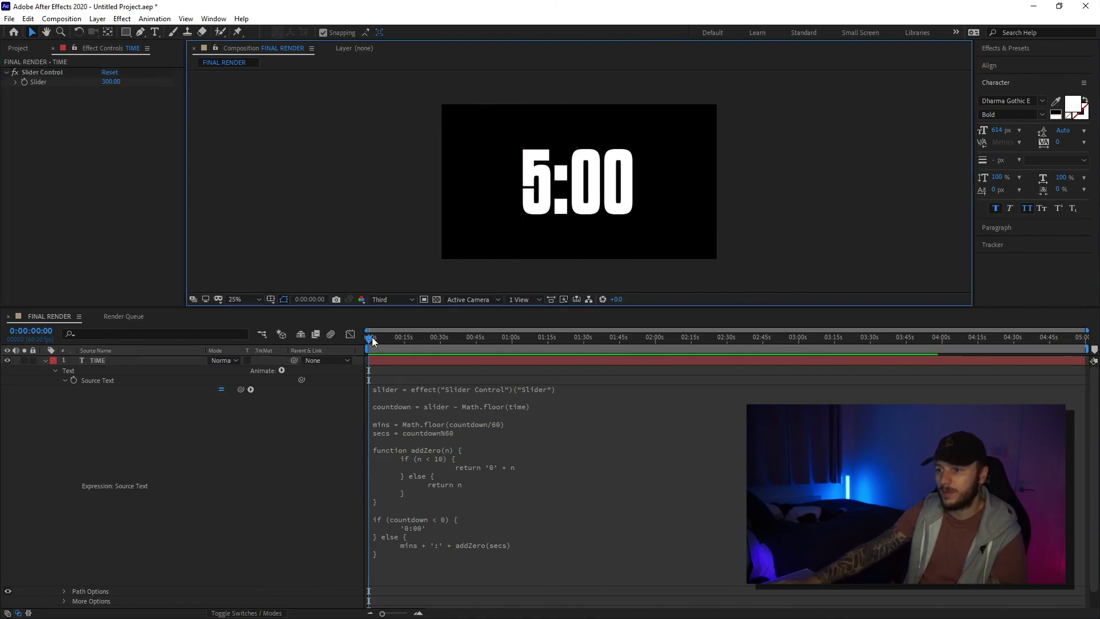
{"action": "left_click_drag", "start_coordinate": [372, 337], "coordinate": [451, 342]}
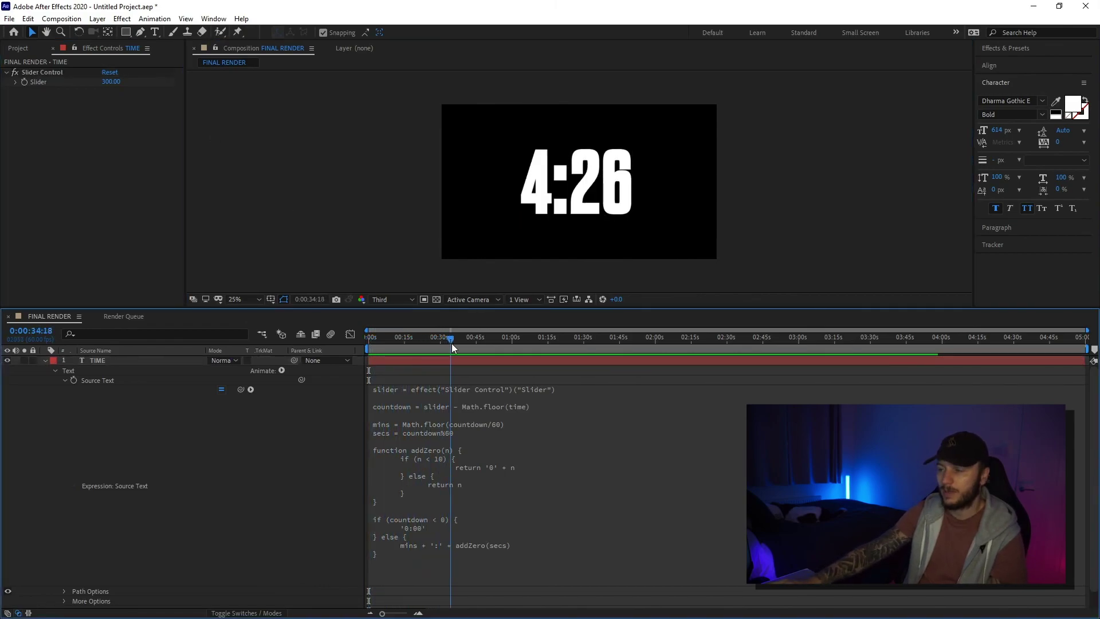